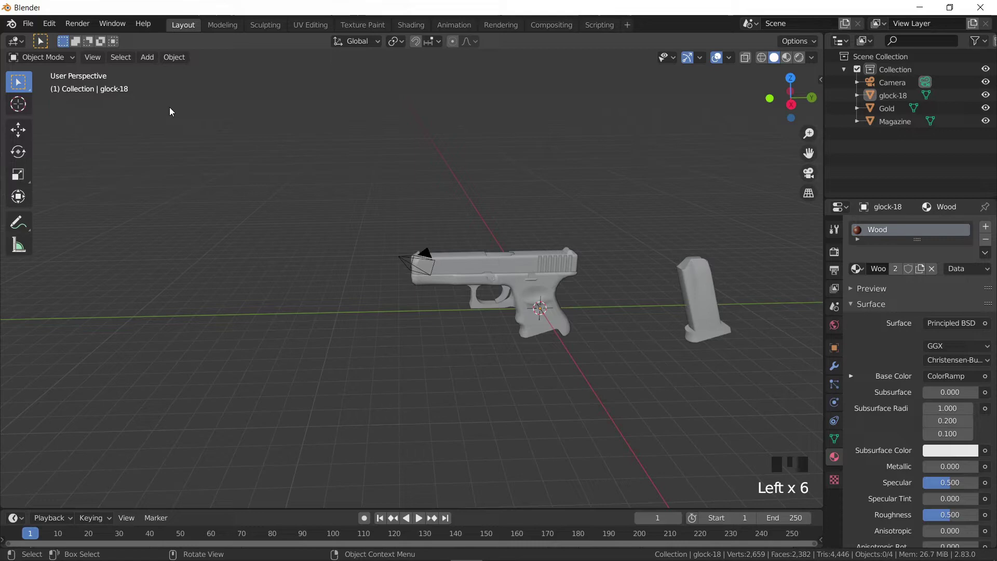
Show the selected glock-18 in Material Preview in the Shading workspace.
left_click(410, 24)
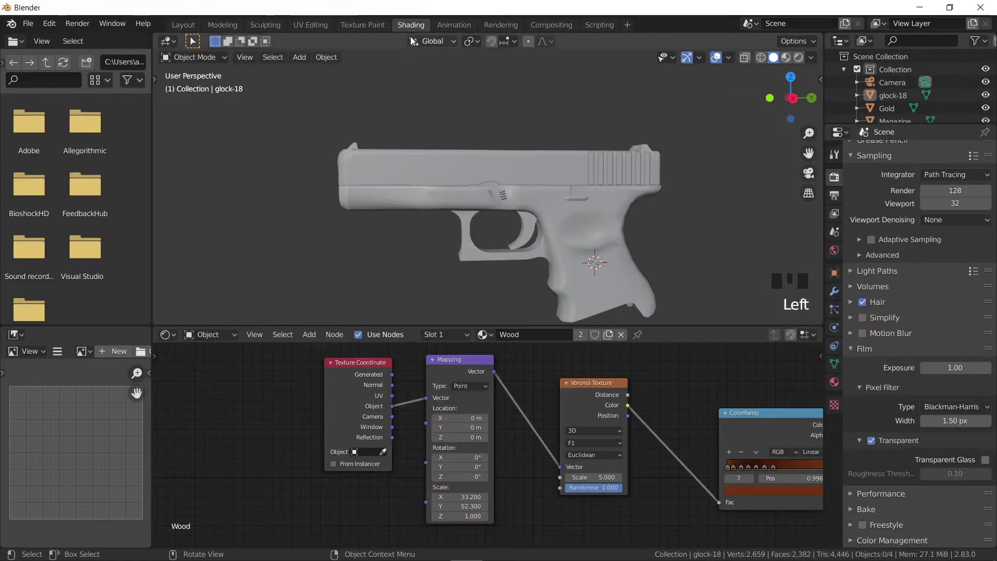
left_click(598, 218)
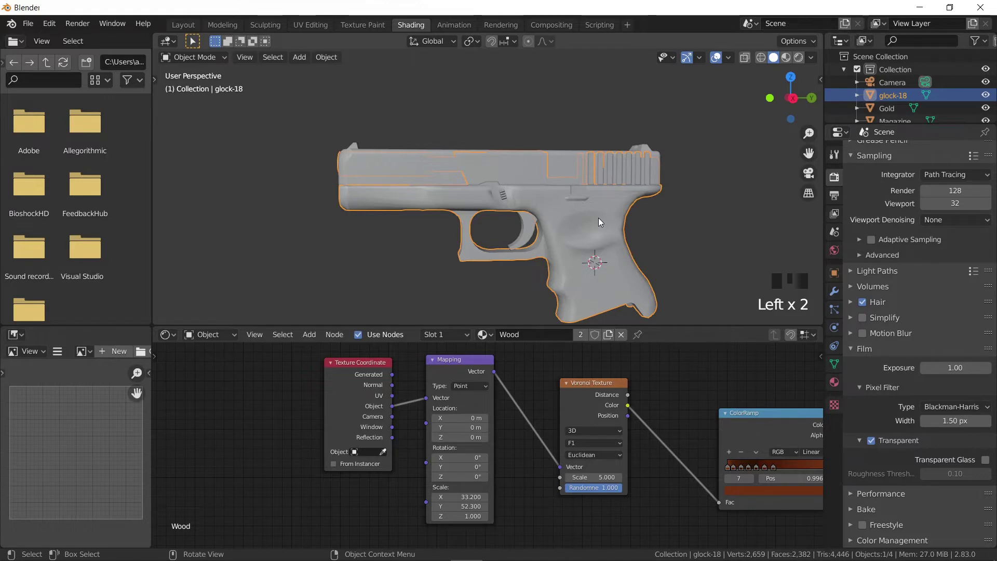
left_click(786, 58)
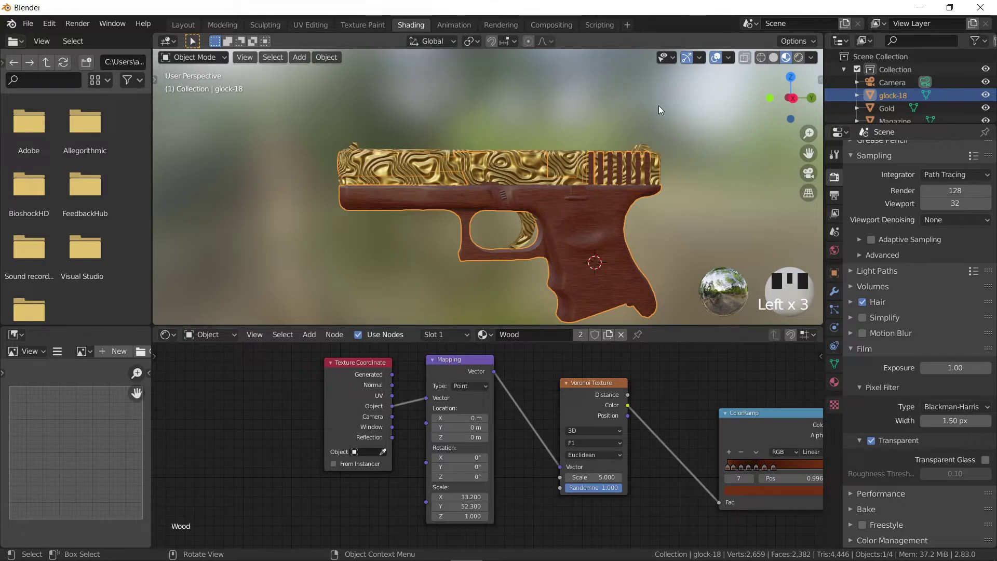
key("ctrl+alt+s")
key("ctrl+alt+s")
Duplicate the Wood material's Principled BSDF and place the copy below the original.
scroll(716, 407, "down", 1)
scroll(716, 403, "down", 9)
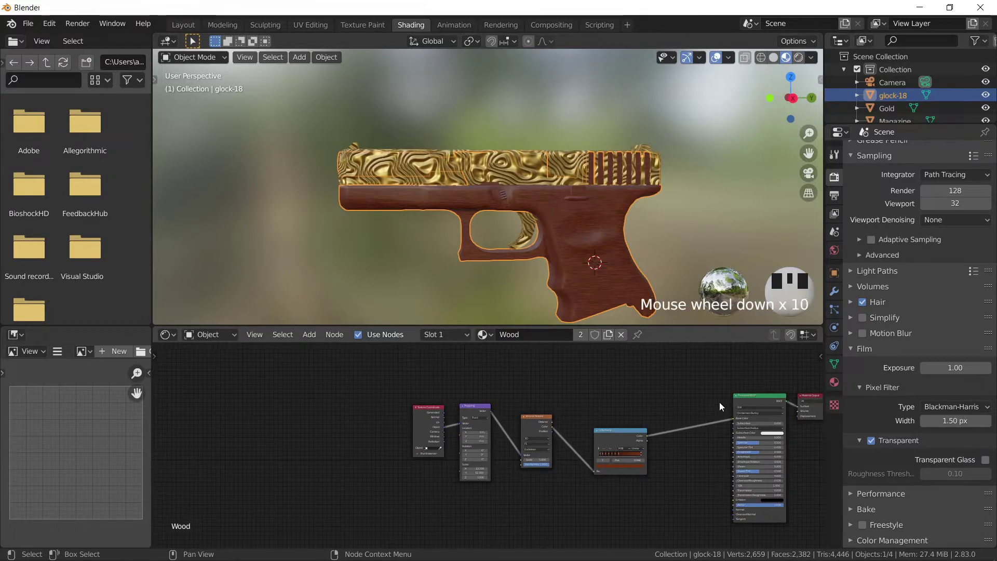
middle_click_drag(718, 402, 524, 390)
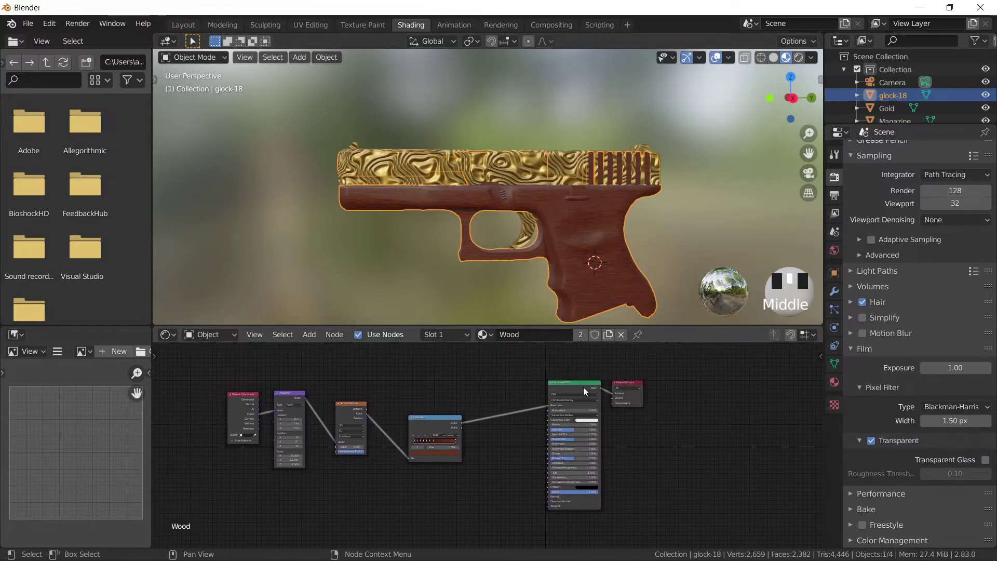
left_click(584, 387)
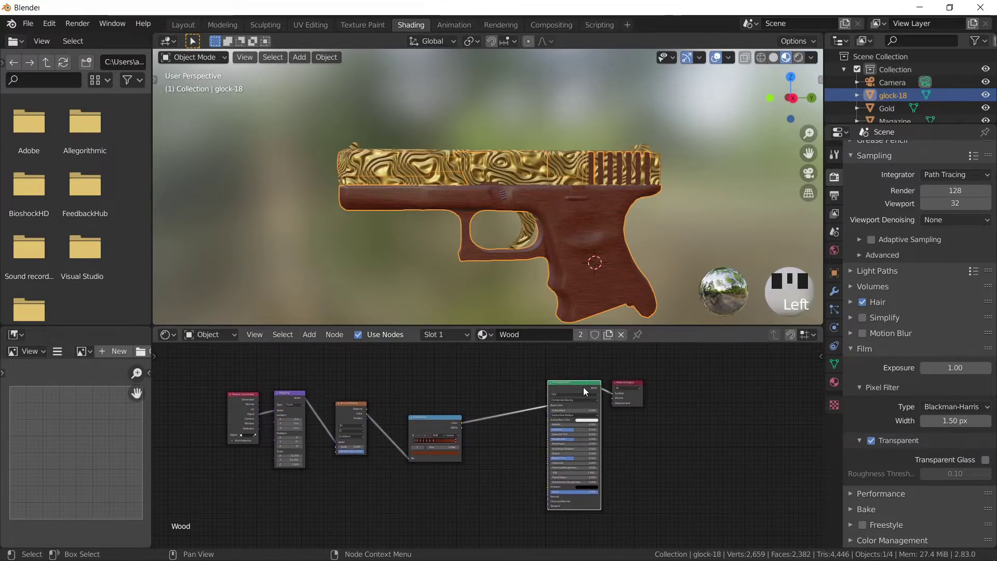
key("shift+d")
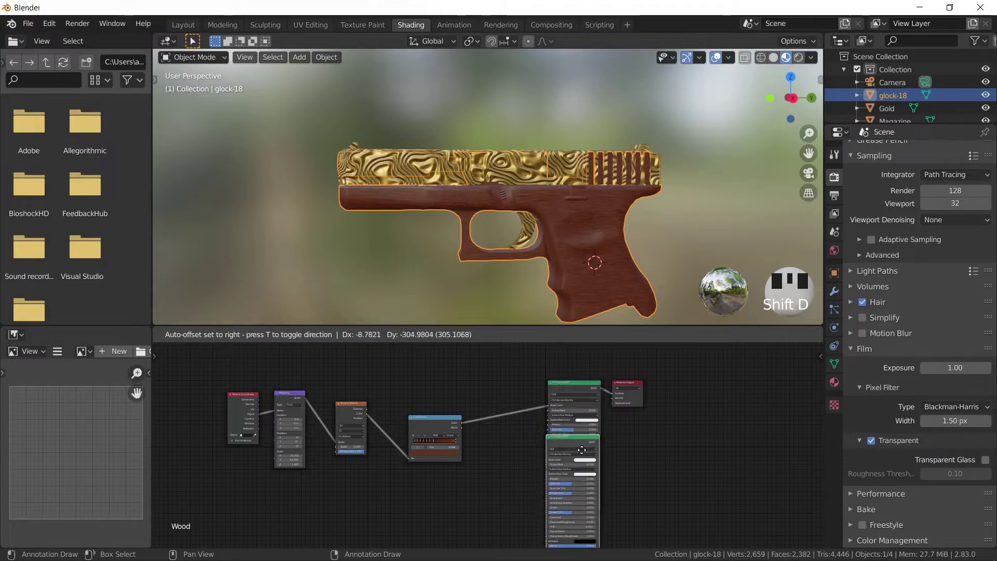
left_click(582, 537)
scroll(634, 493, "up", 4)
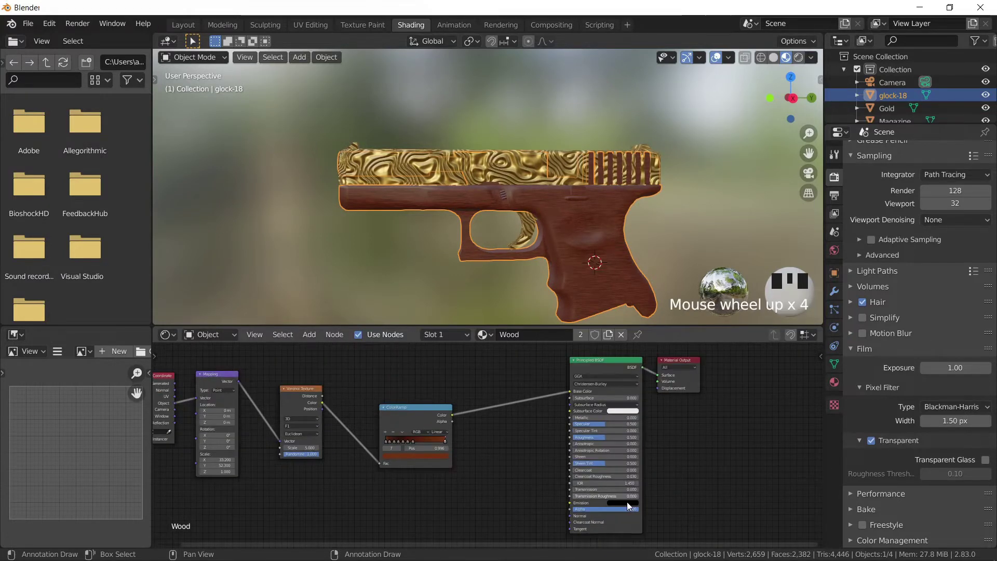
middle_click_drag(627, 502, 542, 389)
scroll(593, 420, "up", 2)
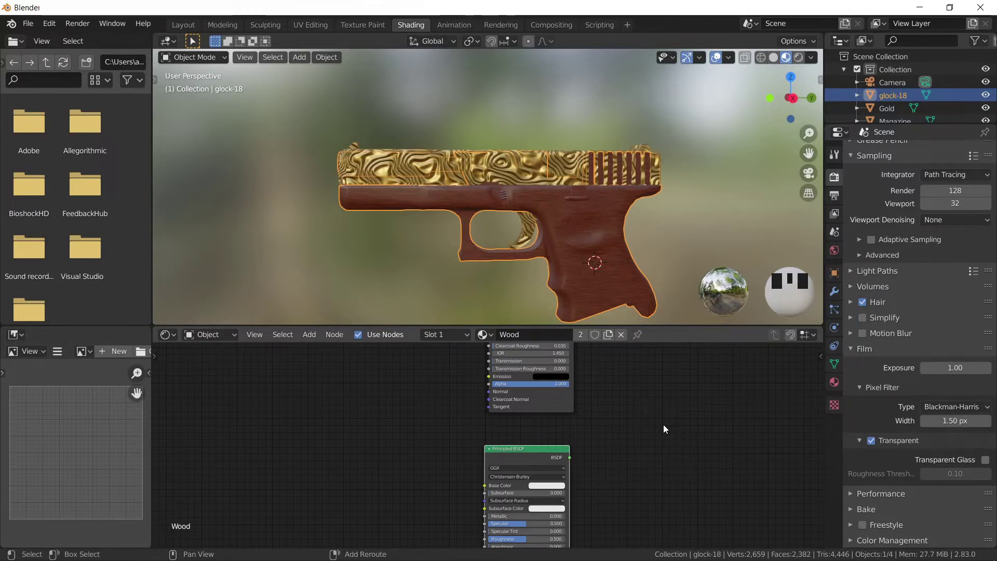
Add a Mix Shader node to the Wood material node tree.
key("shift+a")
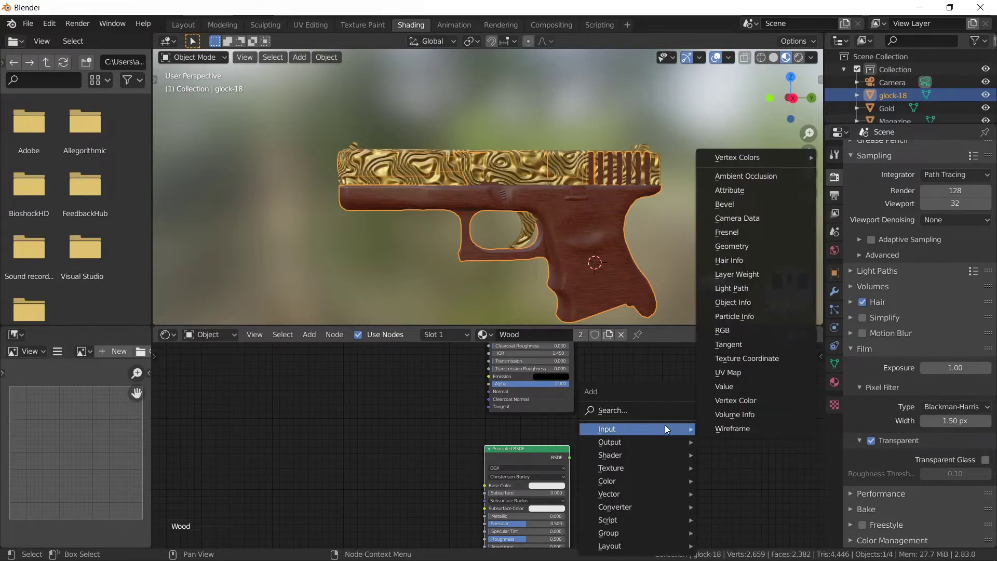
mouse_move(669, 452)
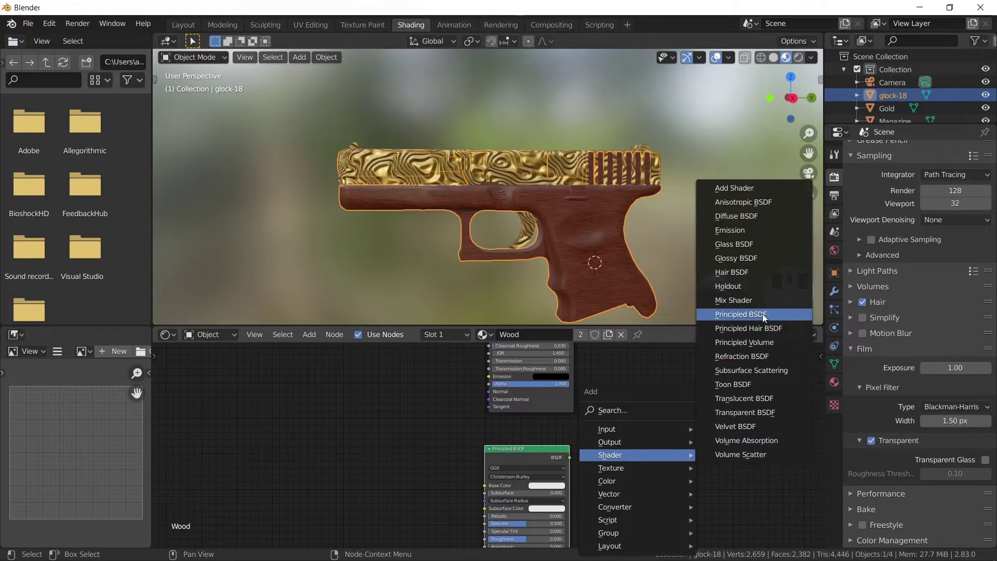
left_click(762, 300)
left_click(622, 402)
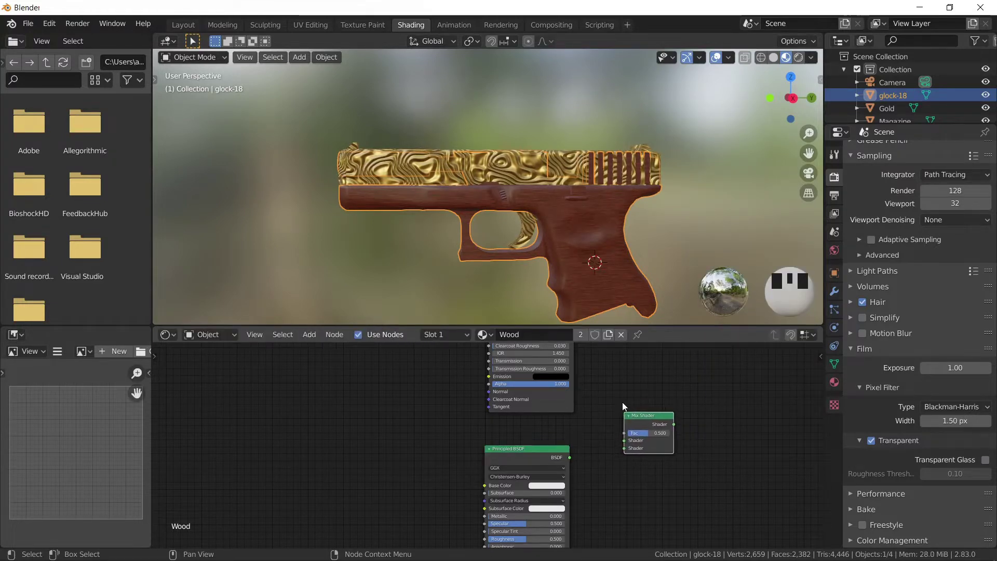
scroll(616, 379, "down", 4)
middle_click_drag(616, 379, 614, 458)
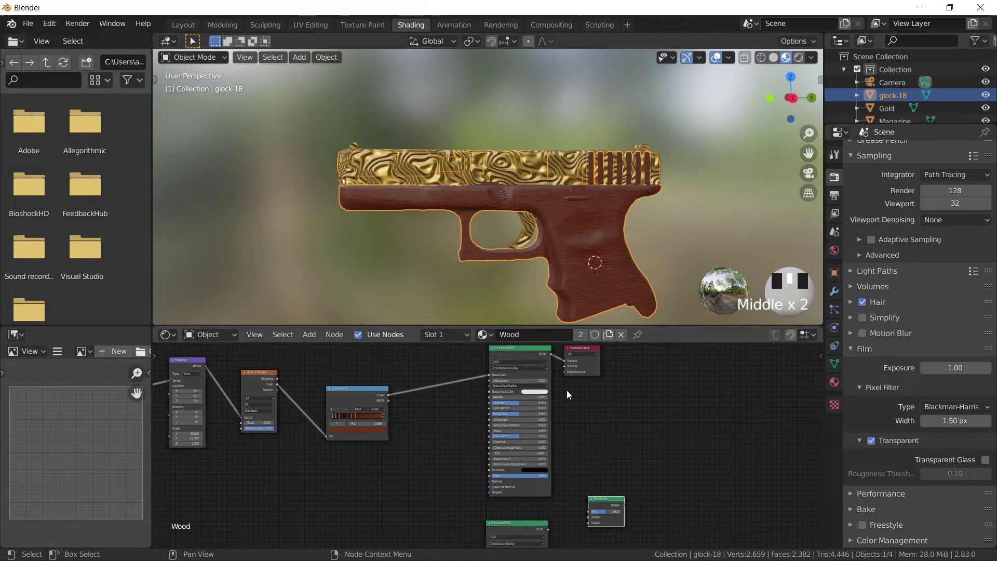
Wire both Principled BSDFs into the Mix Shader, and its output into Material Output Surface.
left_click_drag(552, 354, 588, 517)
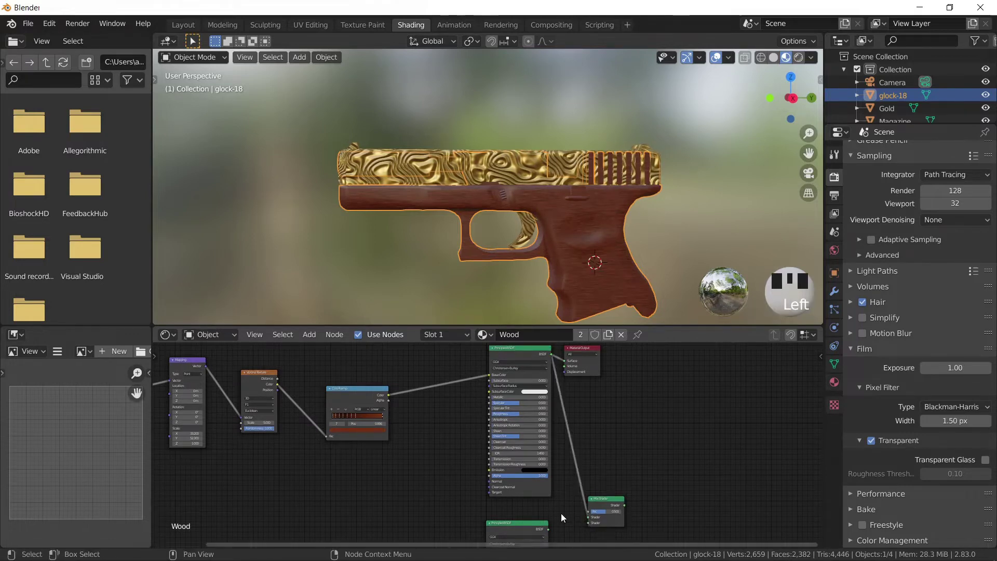
scroll(561, 513, "up", 4)
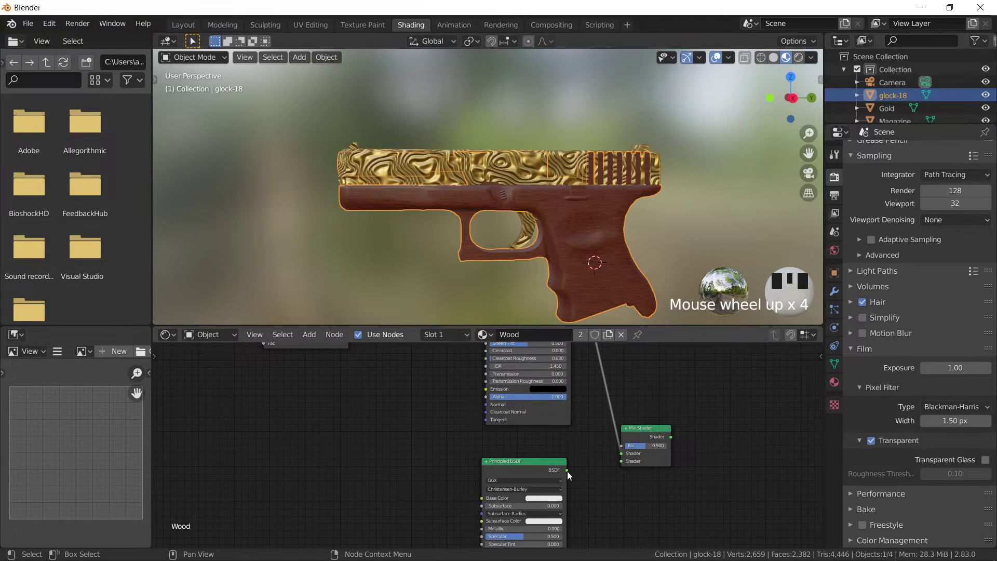
left_click_drag(568, 471, 622, 463)
scroll(592, 444, "down", 5)
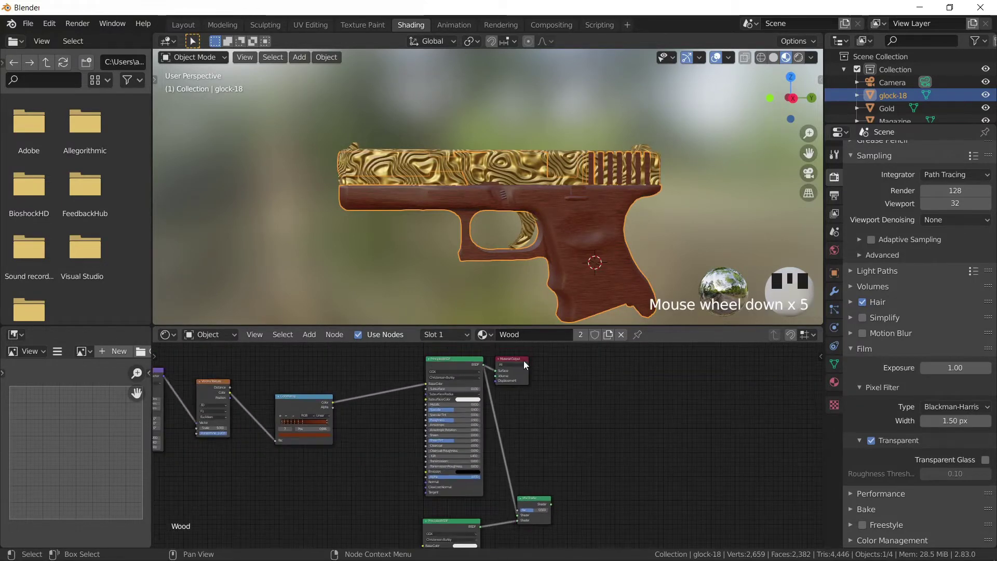
left_click_drag(523, 360, 637, 487)
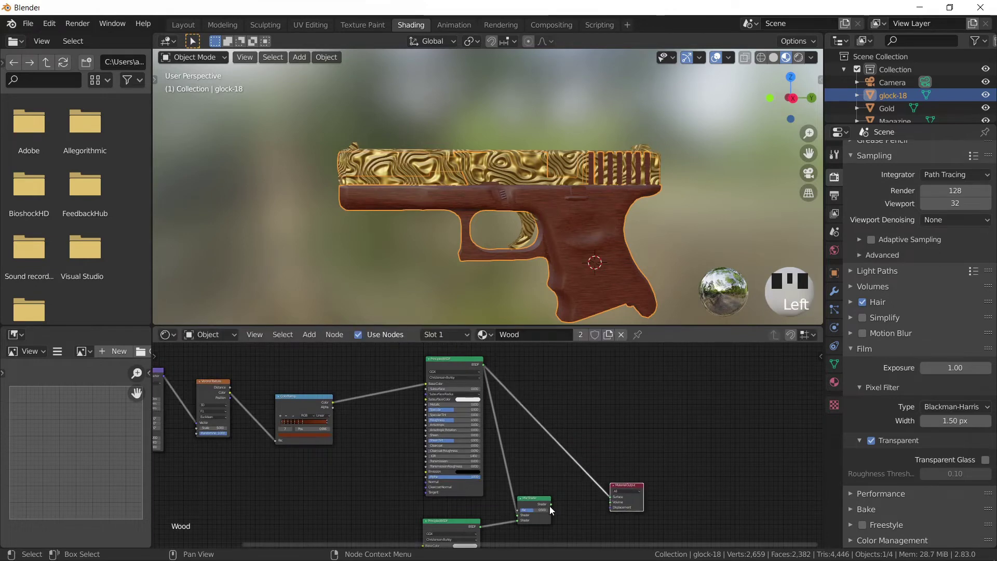
left_click_drag(550, 505, 609, 498)
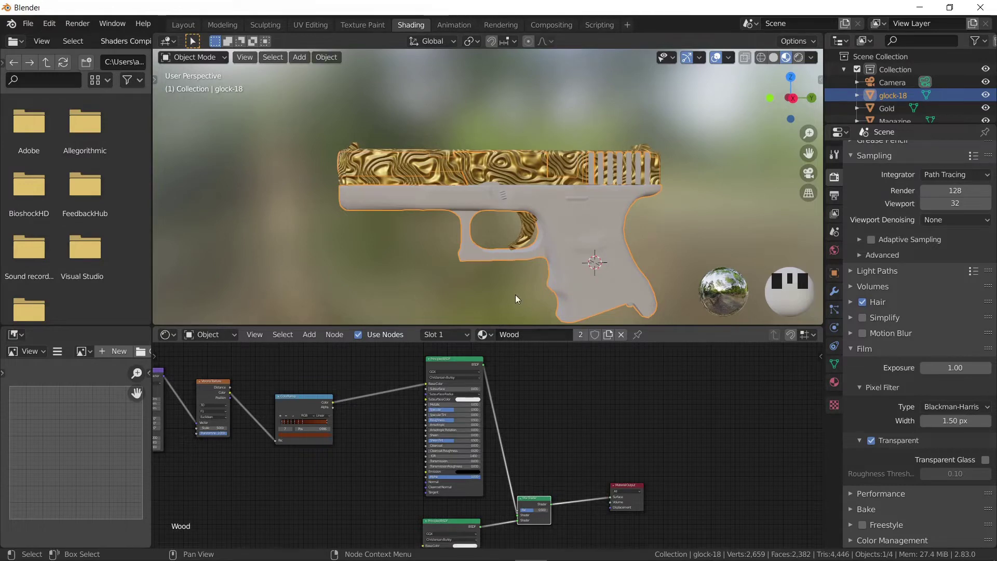
Start a new Base Color texture slot in the Texture Paint workspace.
left_click(371, 30)
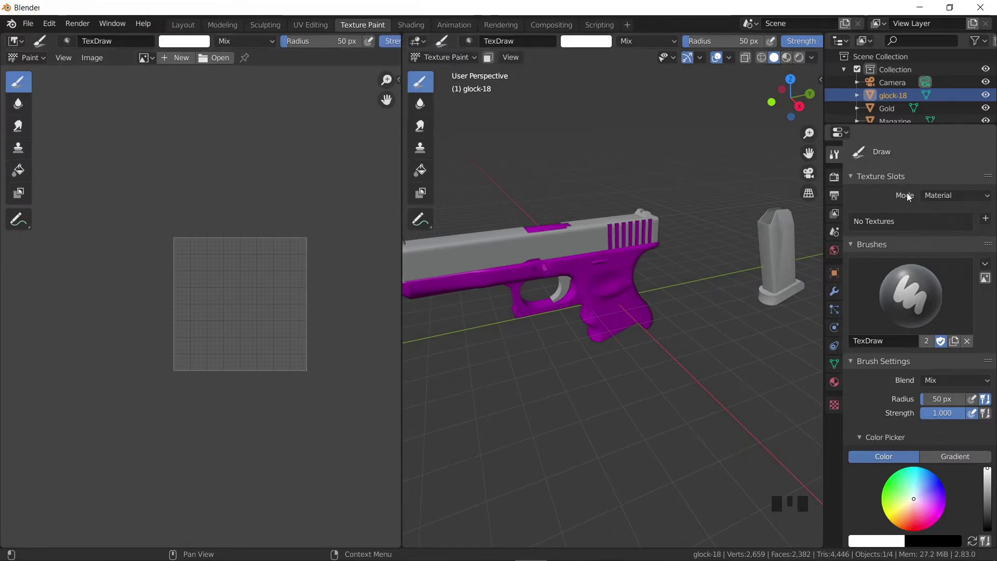
left_click(986, 222)
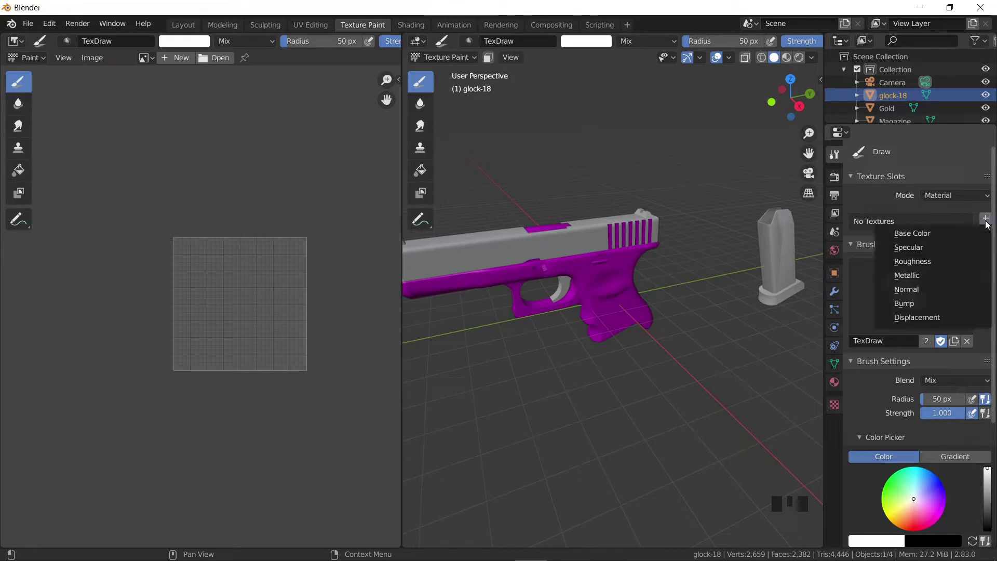
left_click(976, 232)
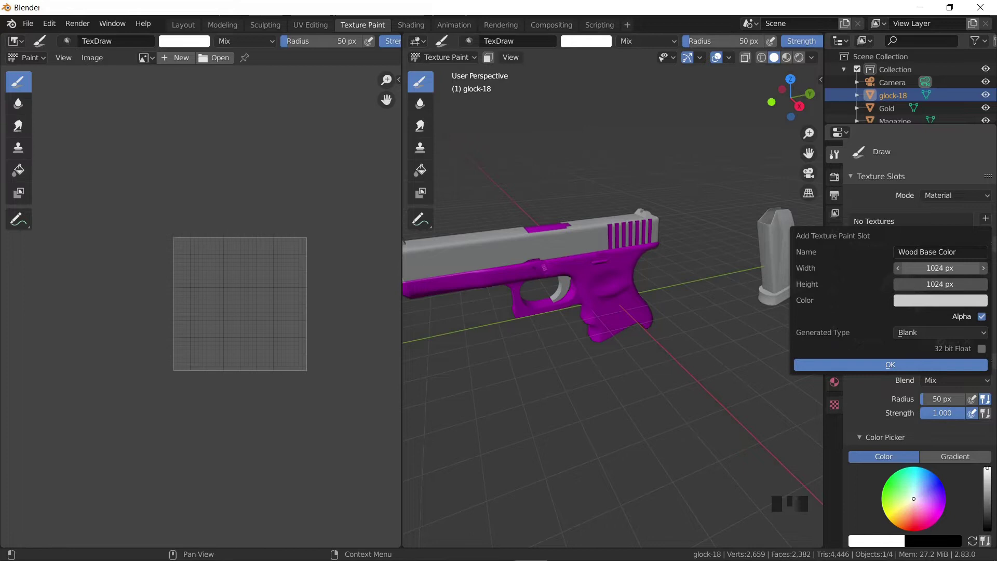
Create the Wood Base Color texture at 2048 px (1024*2) with a semi-transparent fill.
left_click(964, 268)
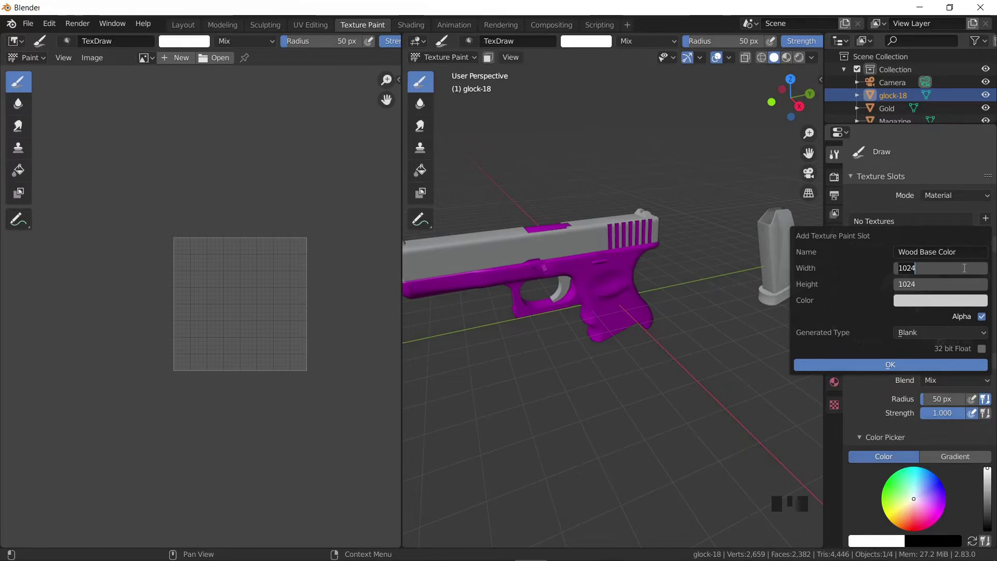
left_click(964, 267)
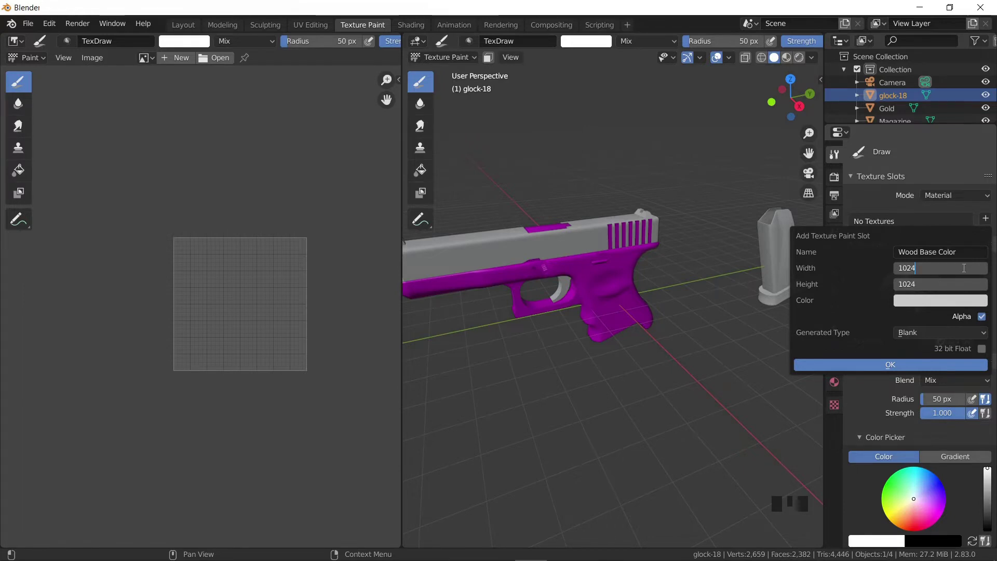
type("*2")
key("Return")
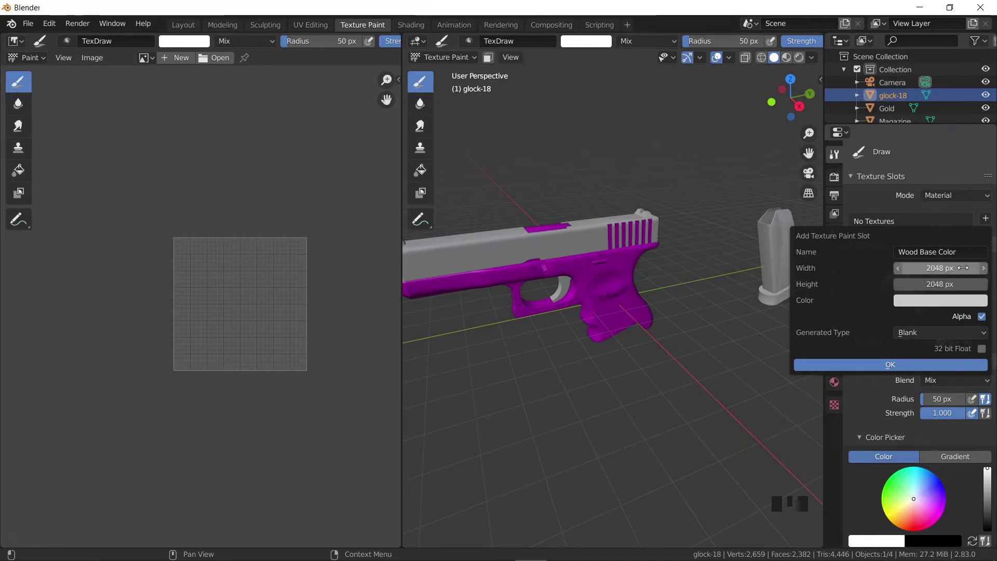
left_click(958, 301)
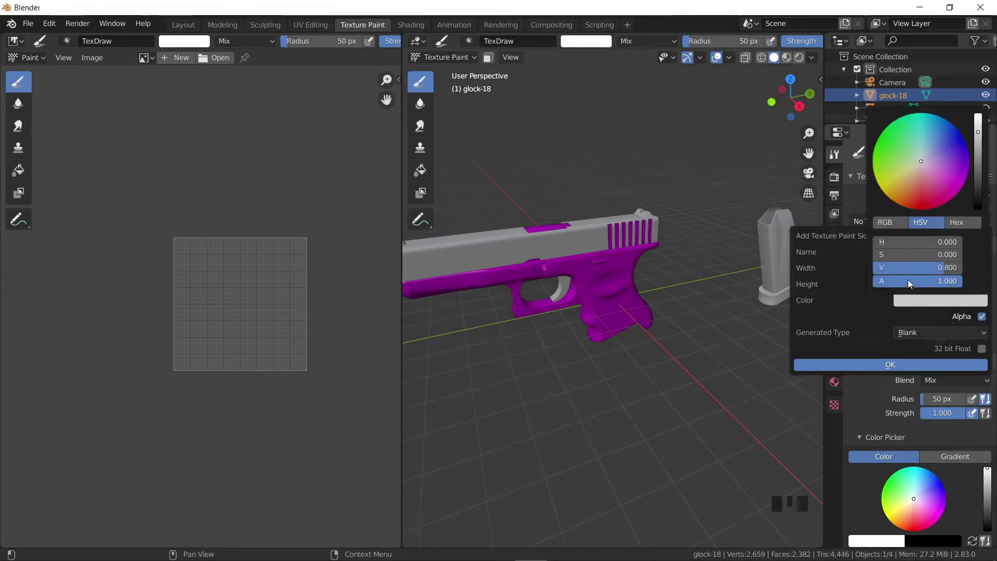
left_click_drag(955, 282, 872, 283)
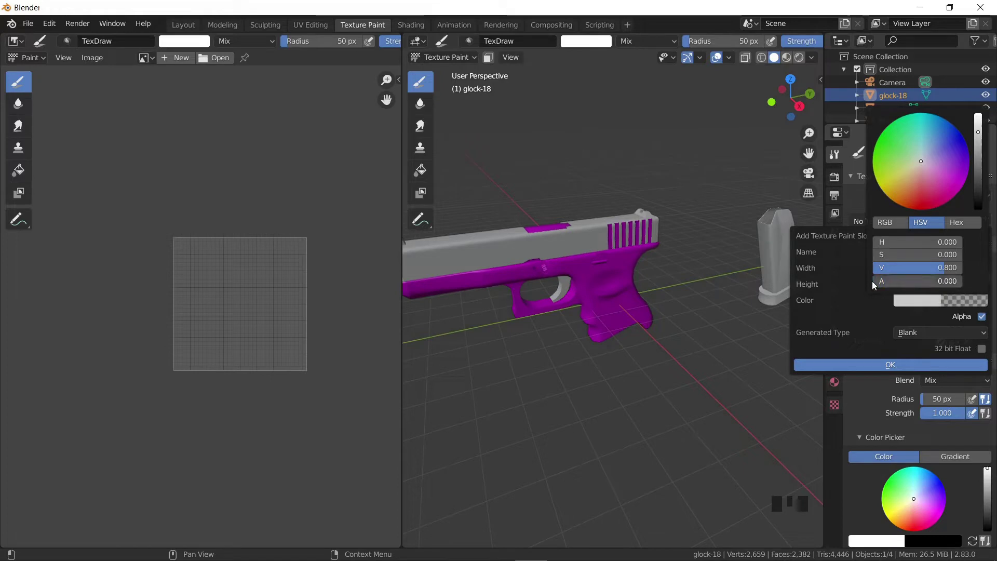
left_click(871, 363)
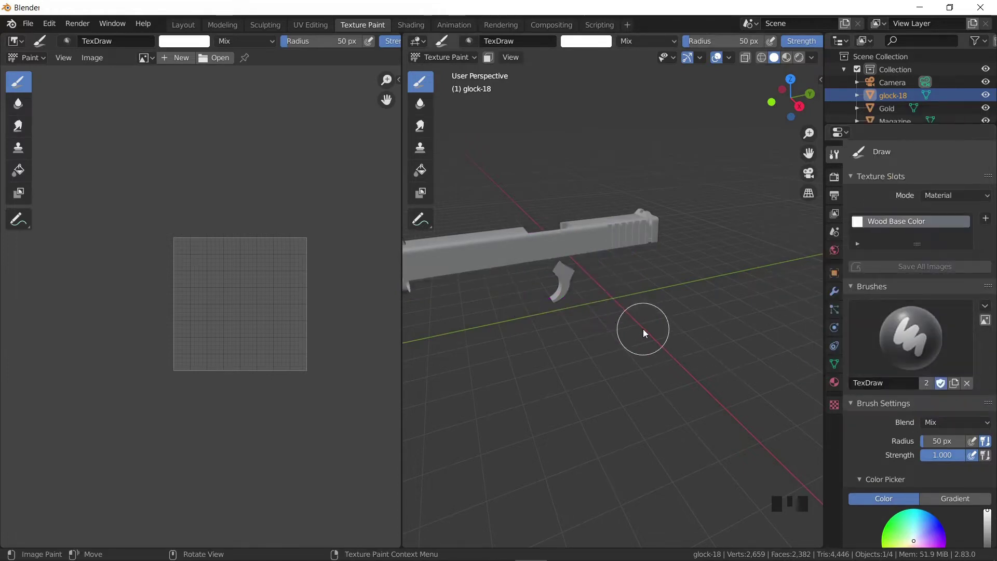
Add a 2048×2048 Bump texture slot named Wood Bump, previewing the gun's materials.
middle_click_drag(642, 329, 608, 310)
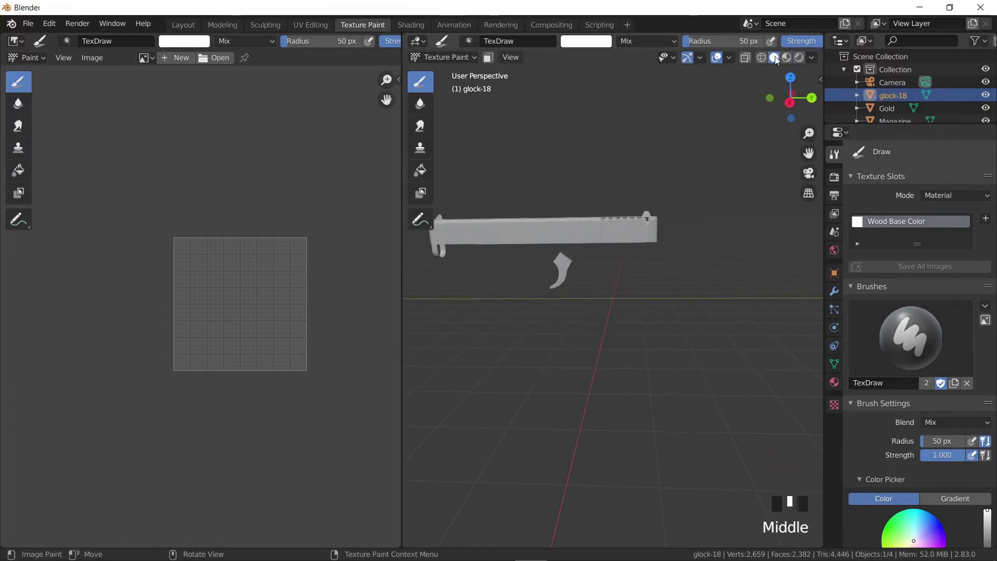
left_click(787, 60)
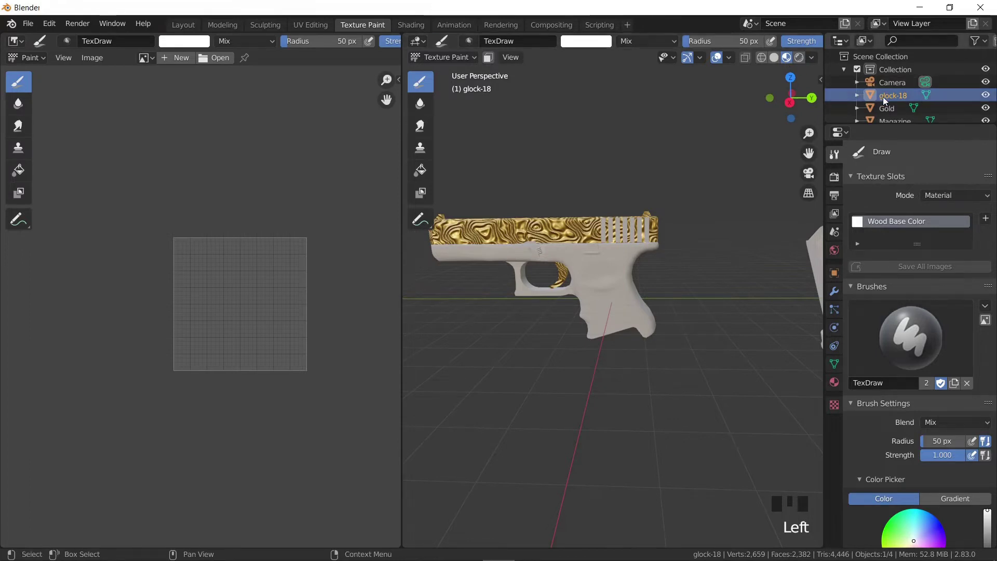
left_click(986, 220)
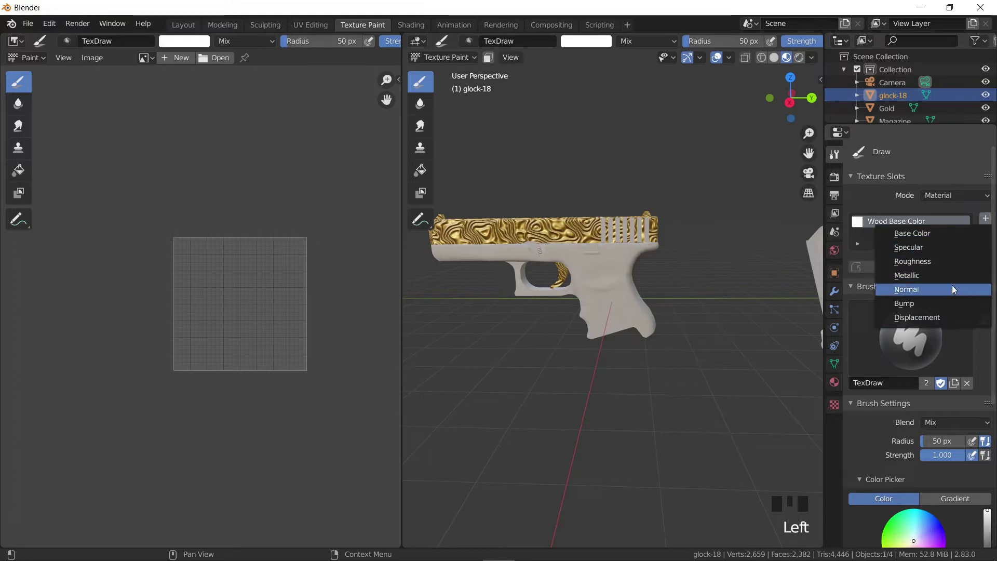
left_click(948, 303)
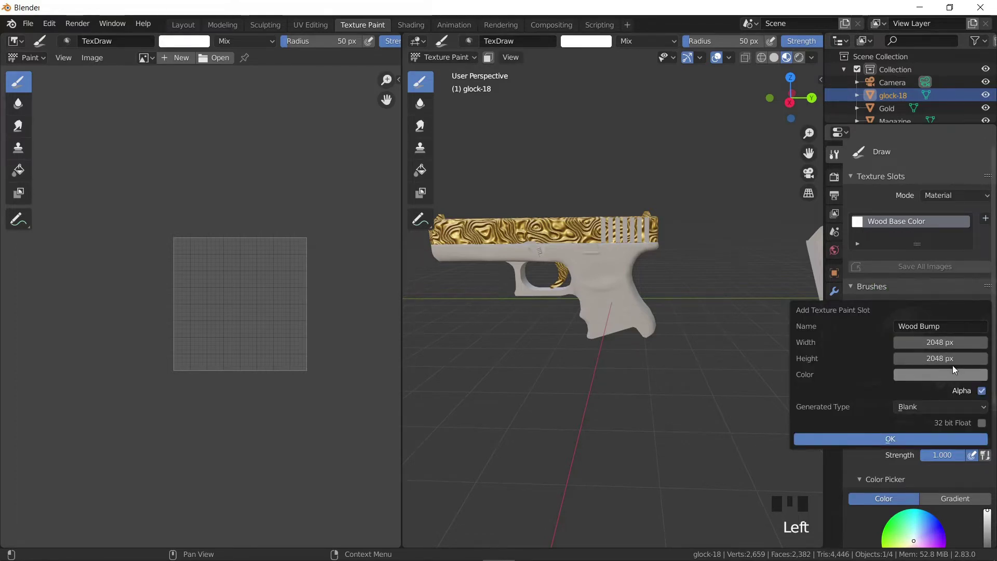
left_click(871, 438)
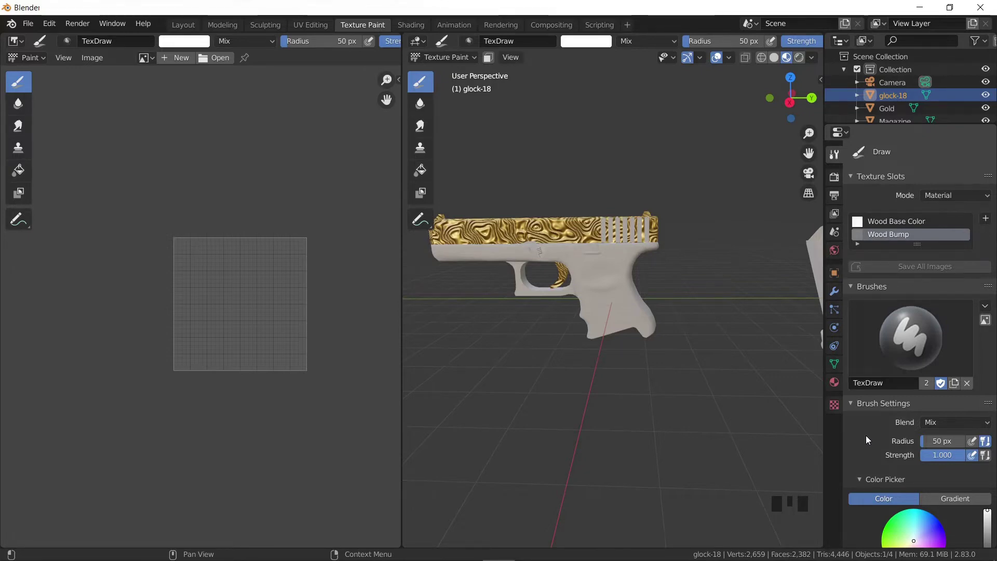
In the Shading workspace, move the Bump and Wood Base Color texture nodes down-left.
left_click(410, 24)
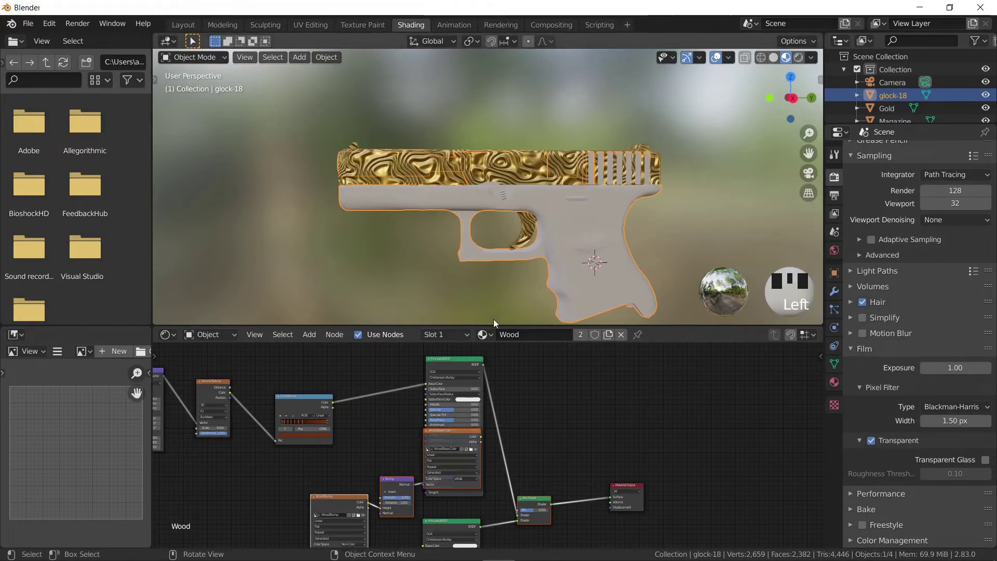
scroll(444, 429, "down", 1)
middle_click_drag(422, 454, 444, 430)
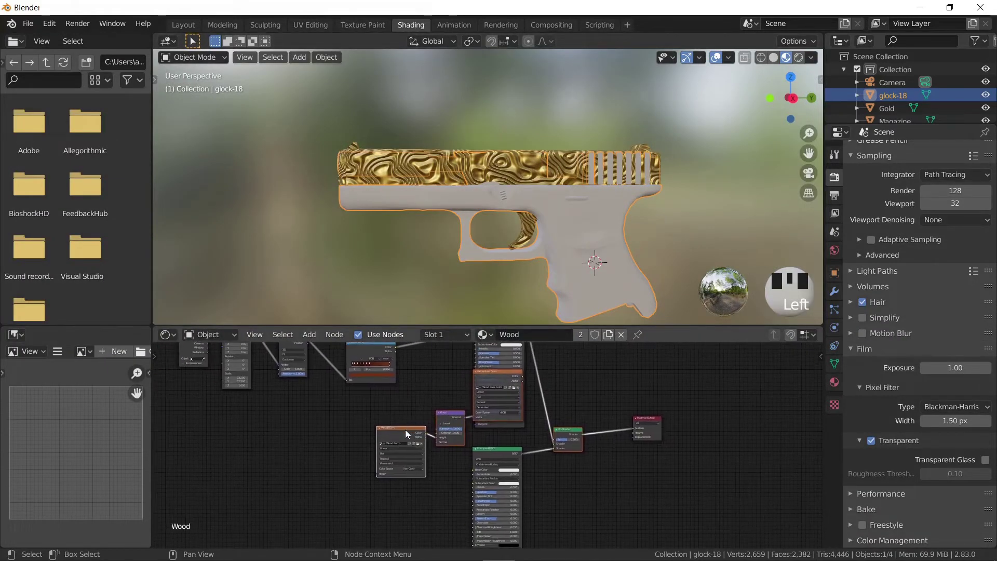
left_click(446, 413, "shift")
left_click(494, 372, "shift")
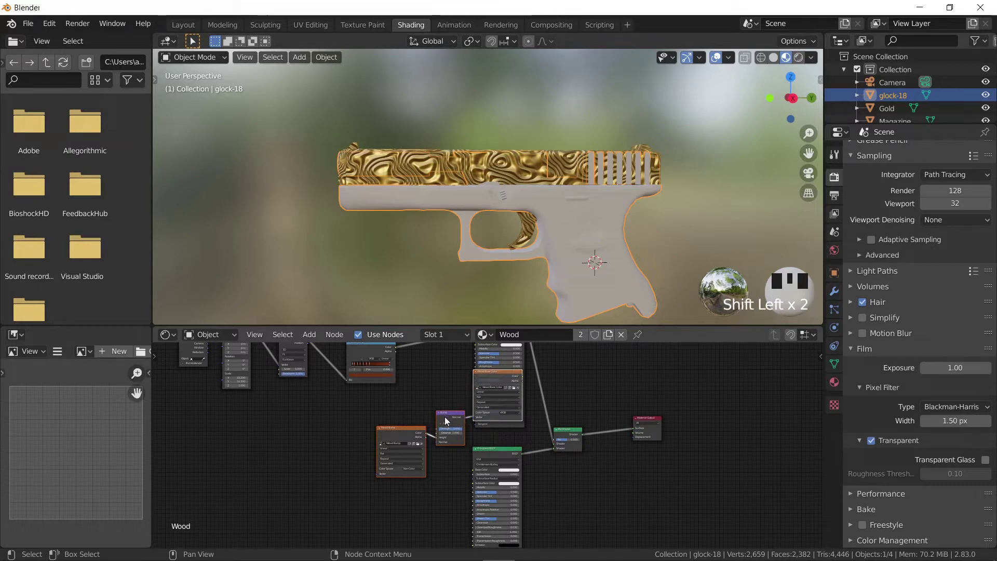
left_click_drag(447, 419, 466, 468)
Link Wood Base Color to the Mix Shader factor and the Bump normal into the Principled BSDF.
scroll(466, 467, "up", 3)
scroll(435, 473, "up", 2)
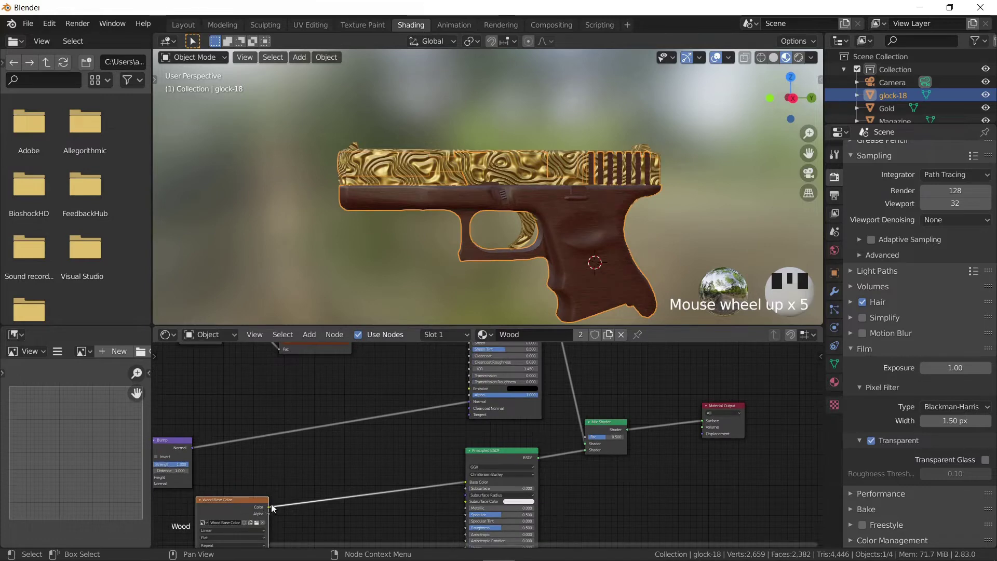
left_click_drag(268, 506, 587, 437)
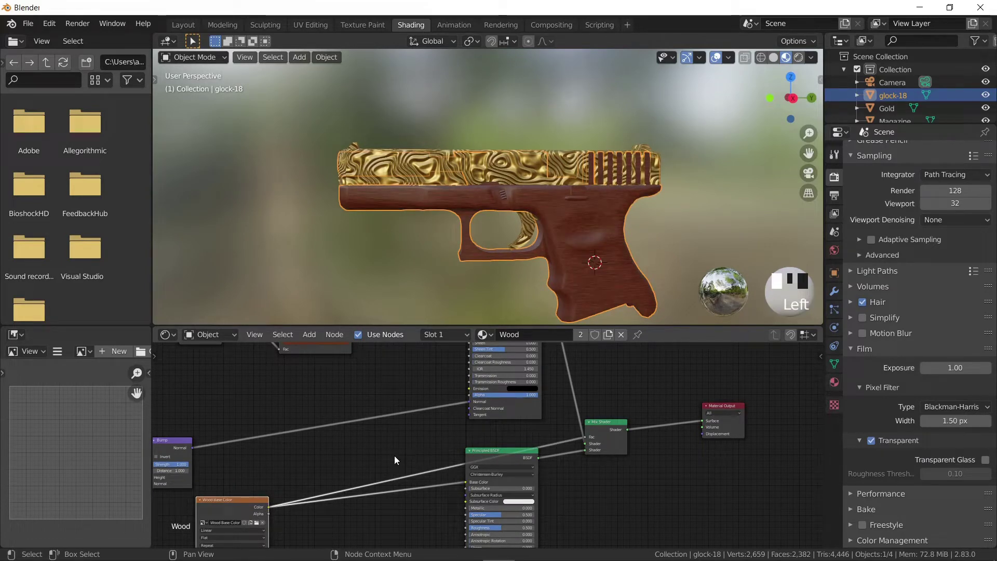
scroll(303, 462, "up", 4, "ctrl")
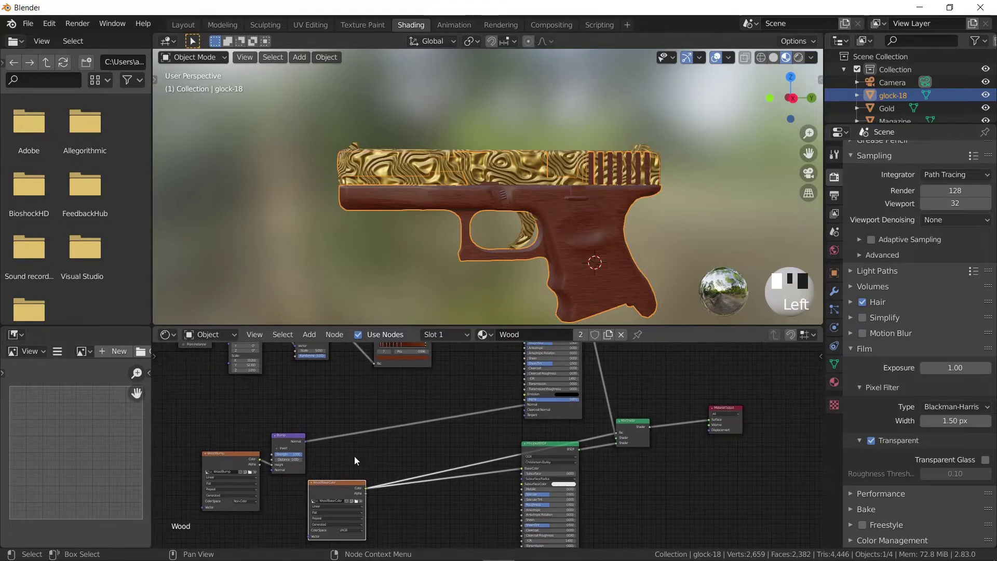
scroll(354, 456, "down", 1)
scroll(354, 460, "down", 1)
middle_click_drag(356, 470, 342, 433)
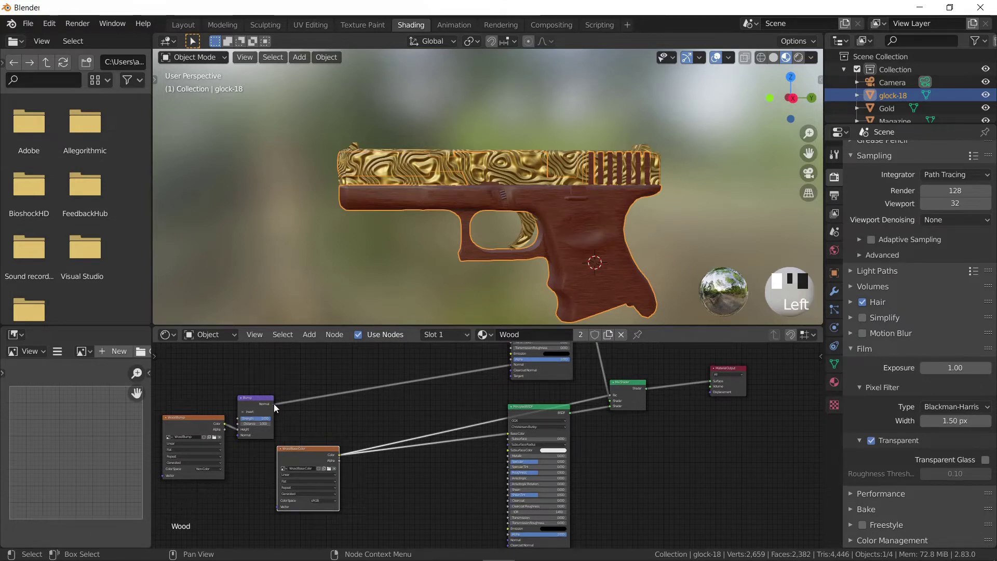
left_click_drag(274, 404, 507, 541)
Raise the Principled BSDF Metallic to 1.000, then view the gun from the right in Texture Paint.
middle_click_drag(589, 500, 575, 468)
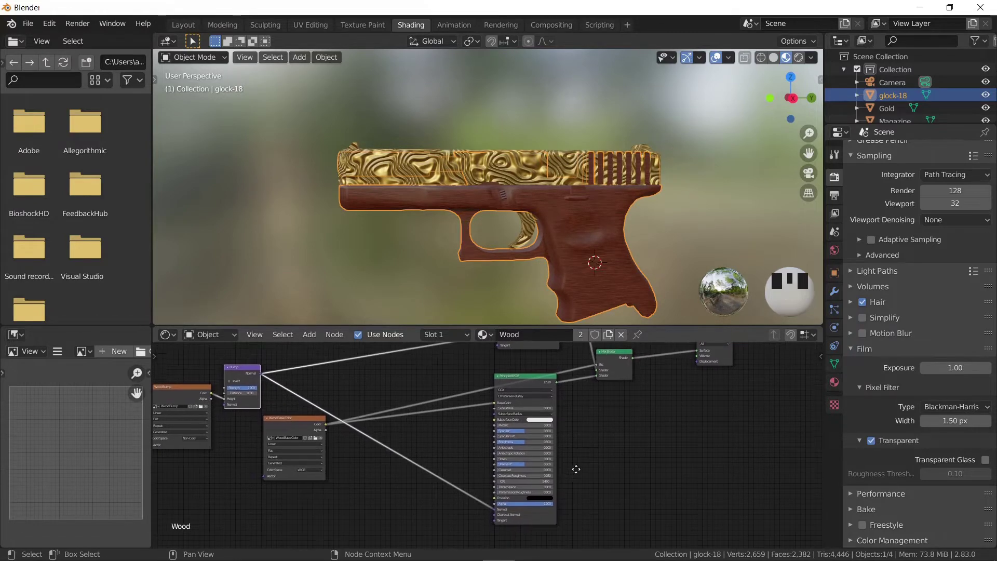
scroll(544, 447, "up", 4)
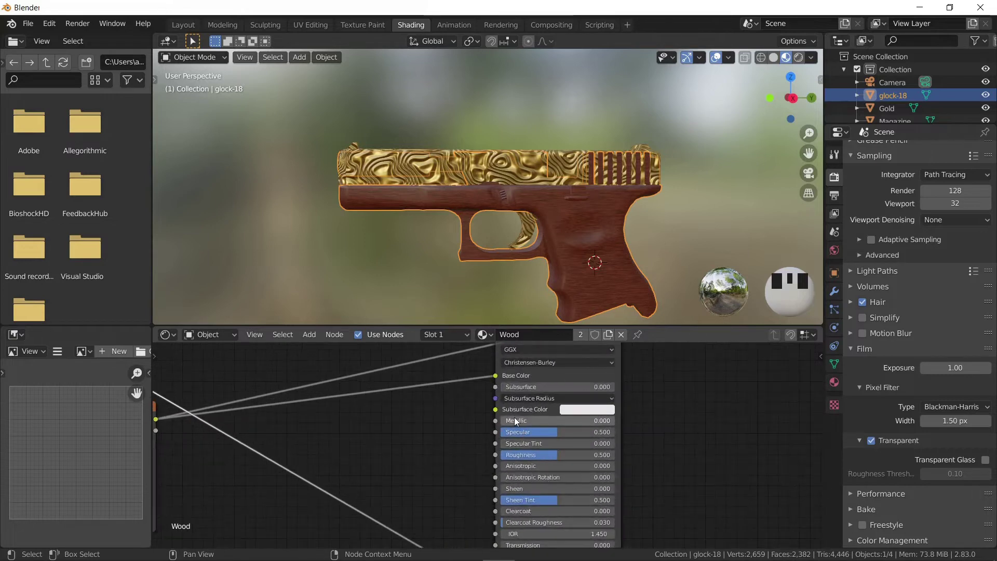
left_click_drag(514, 420, 540, 454)
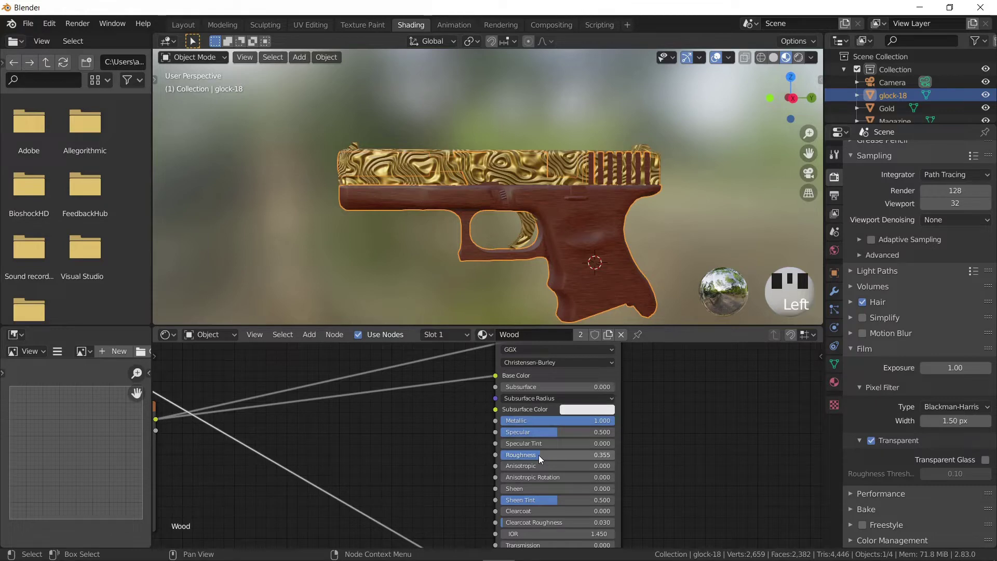
left_click(371, 24)
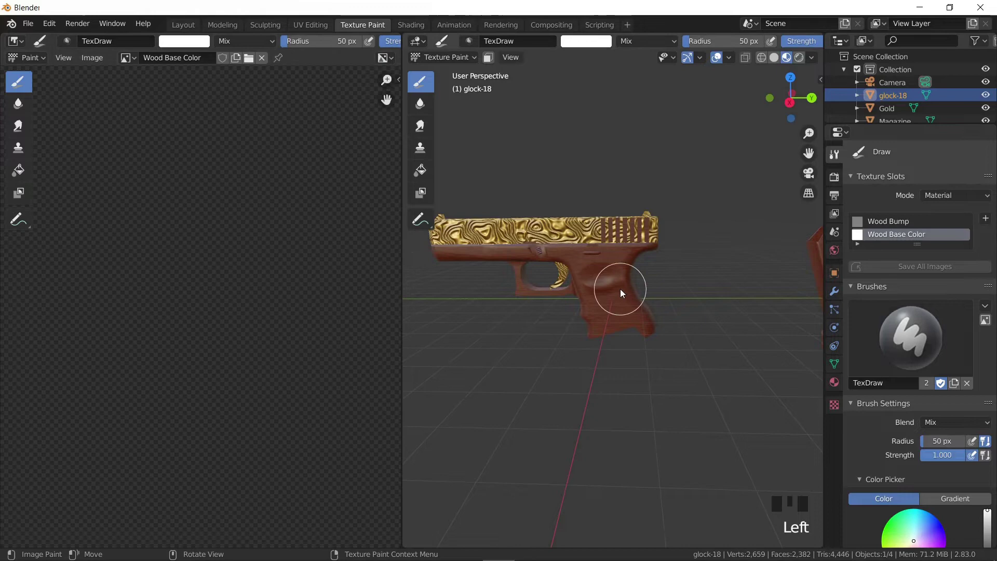
left_click(789, 103)
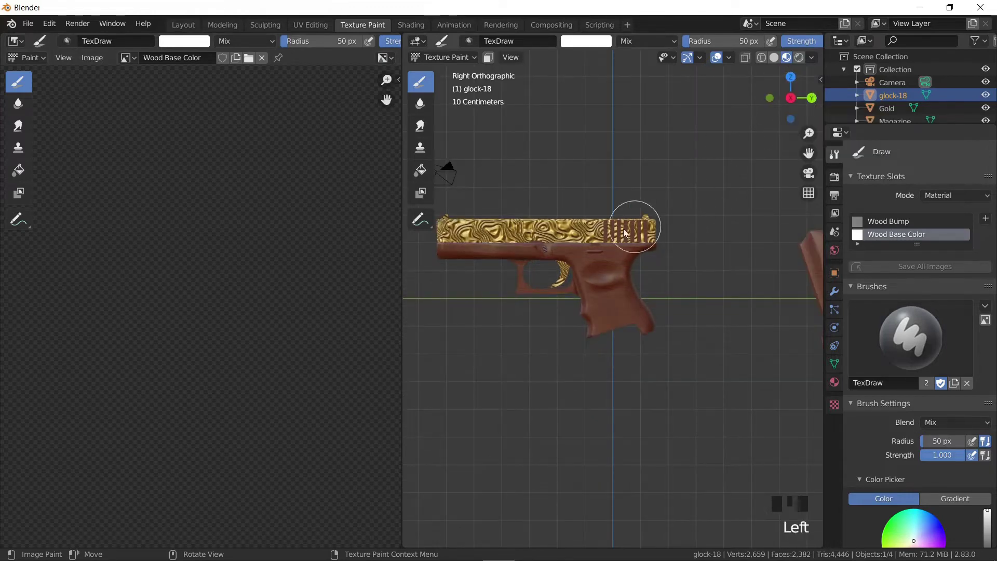
Target the Wood Bump image and darken the paint colour to dark grey.
middle_click_drag(566, 231, 630, 234, "shift")
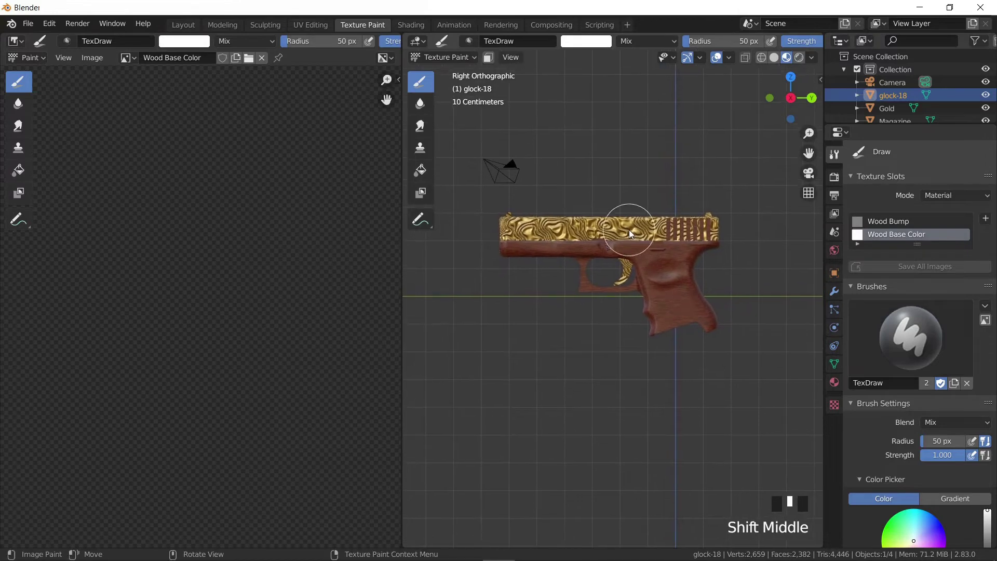
left_click(902, 222)
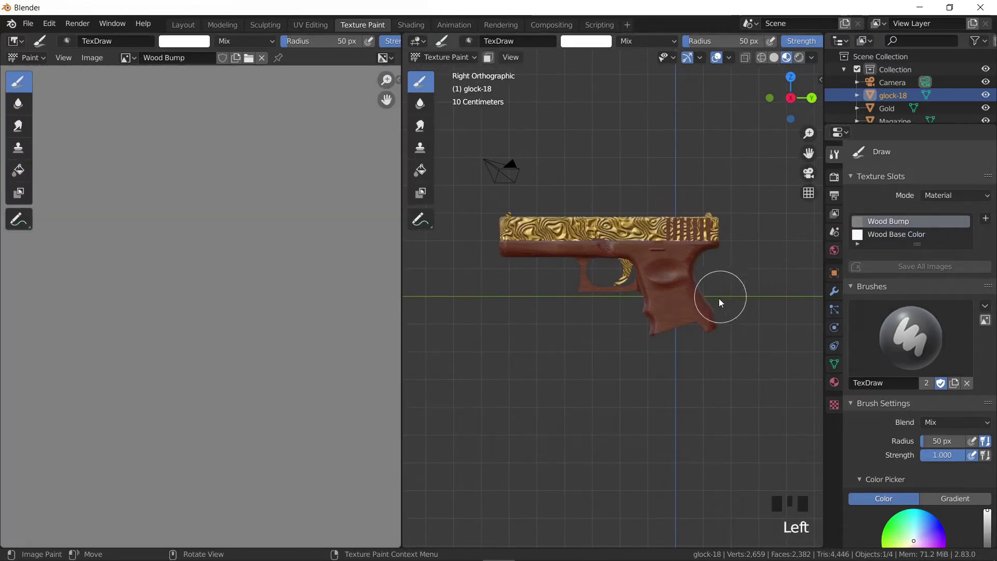
scroll(915, 354, "down", 2)
scroll(914, 354, "down", 8)
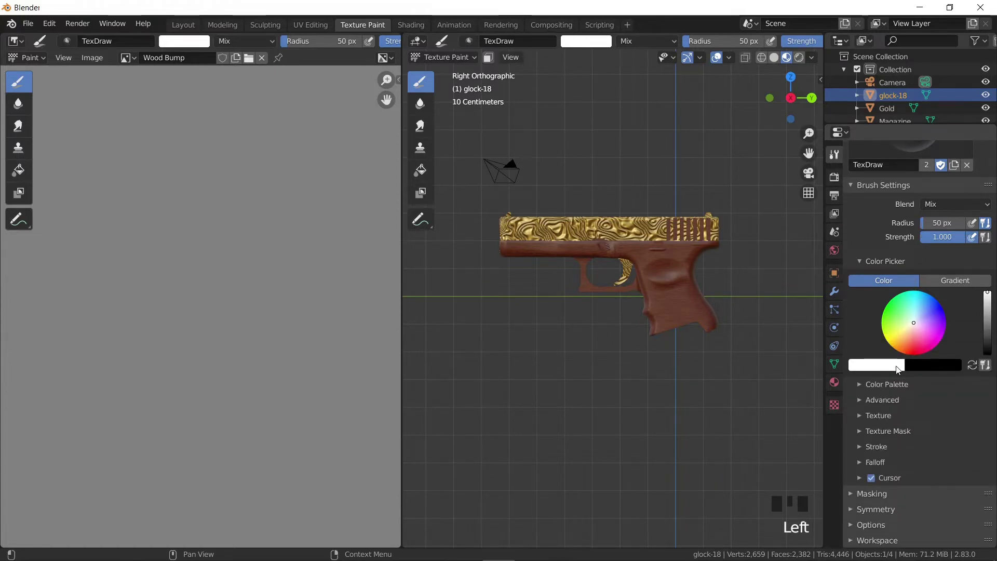
left_click(899, 366)
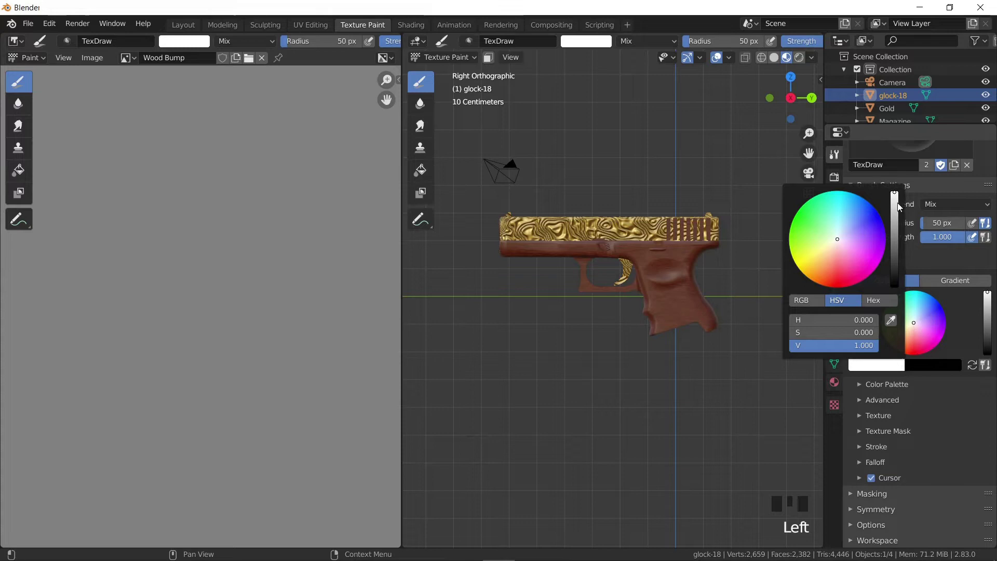
left_click_drag(894, 194, 894, 283)
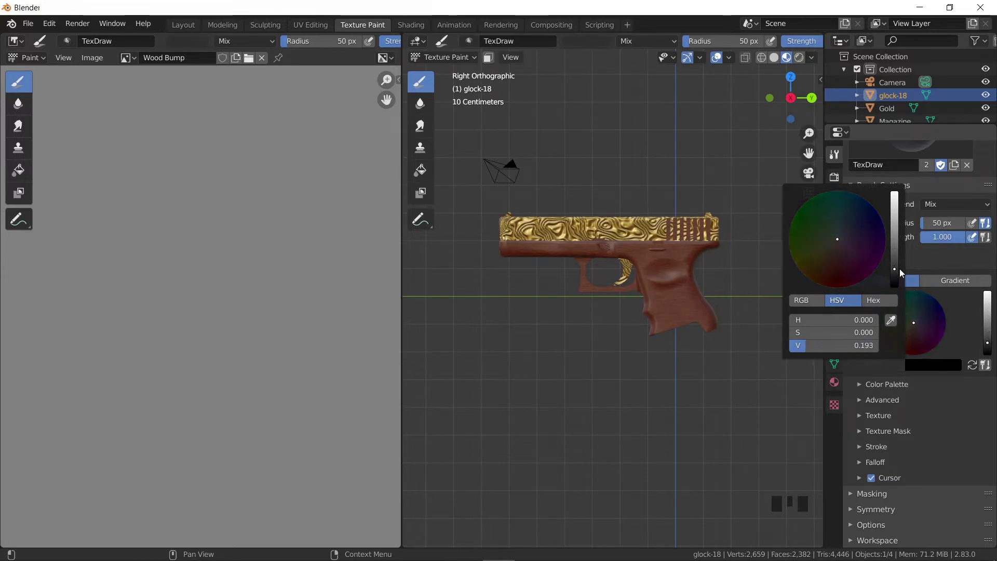
Undo a test stroke on the grip and set the brush radius to 22 px.
mouse_move(694, 296)
left_mouse_down()
mouse_move(670, 306)
mouse_move(687, 299)
left_mouse_up()
key("ctrl+z")
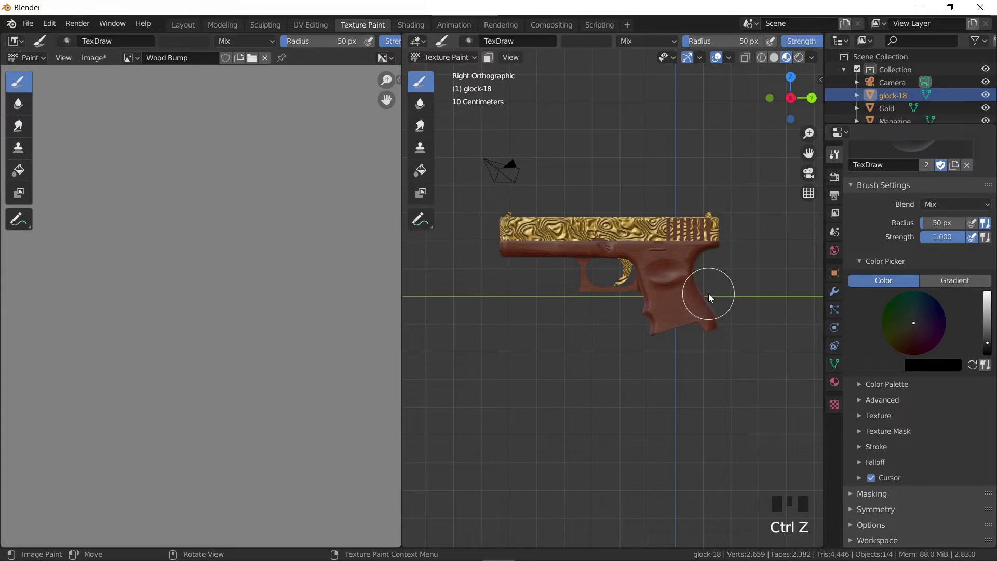
key("f")
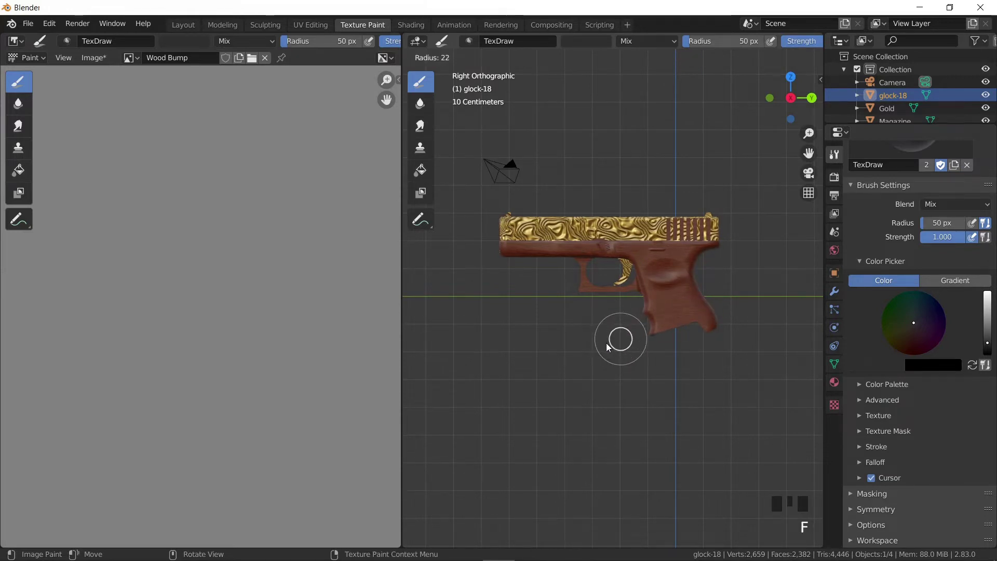
left_click(607, 343)
Set the brush radius to 14 px and the brush texture mapping to Stencil.
key("f")
left_click(604, 346)
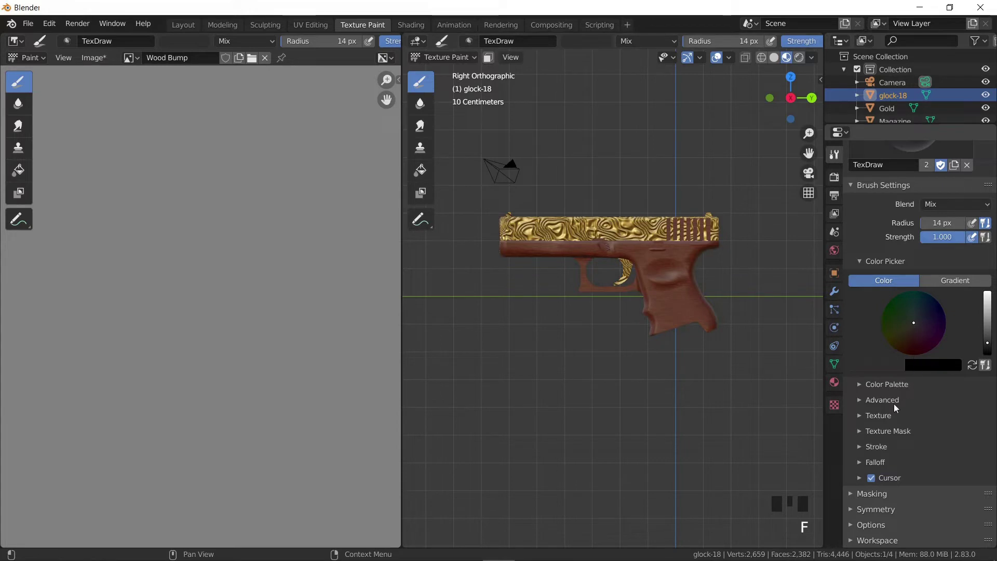
left_click(860, 415)
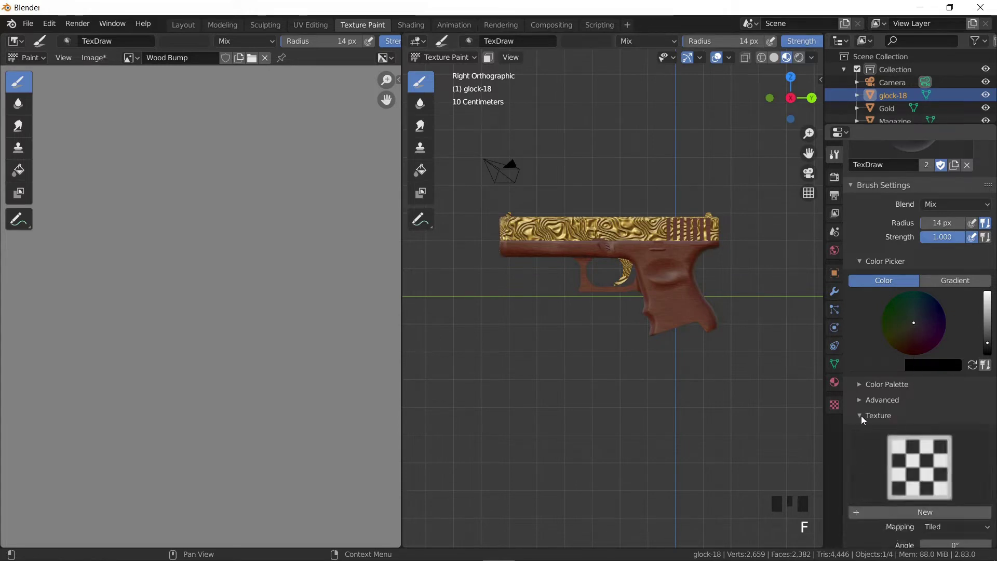
scroll(863, 416, "down", 4)
scroll(864, 417, "down", 6)
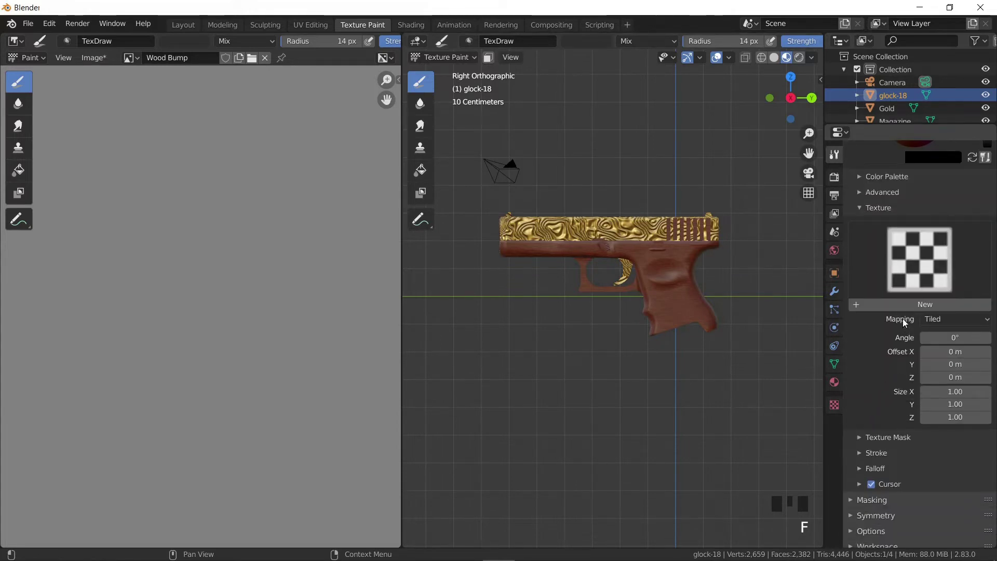
left_click(937, 318)
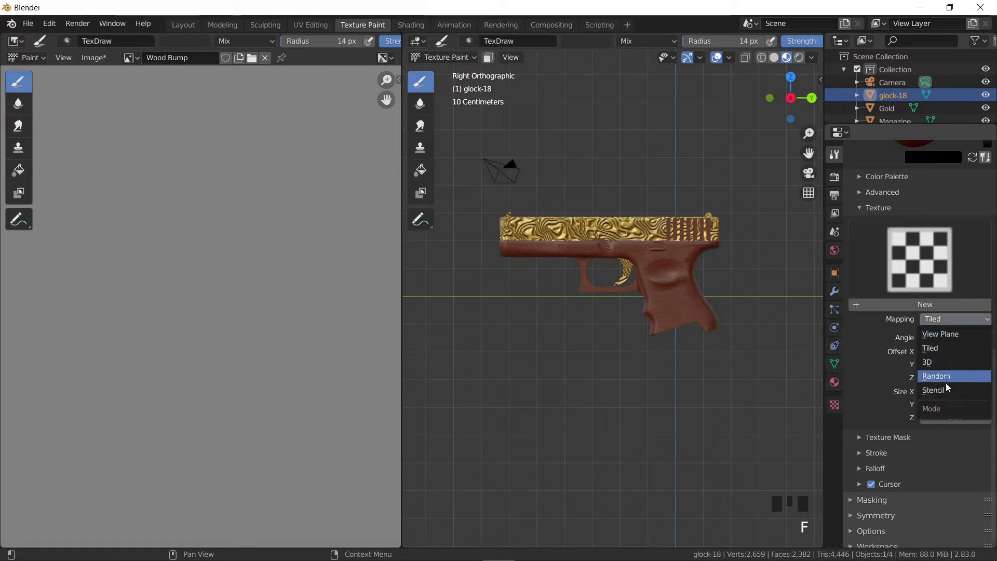
left_click(945, 387)
Create a new brush texture named Handle Stencil and show its texture settings.
double_click(927, 302)
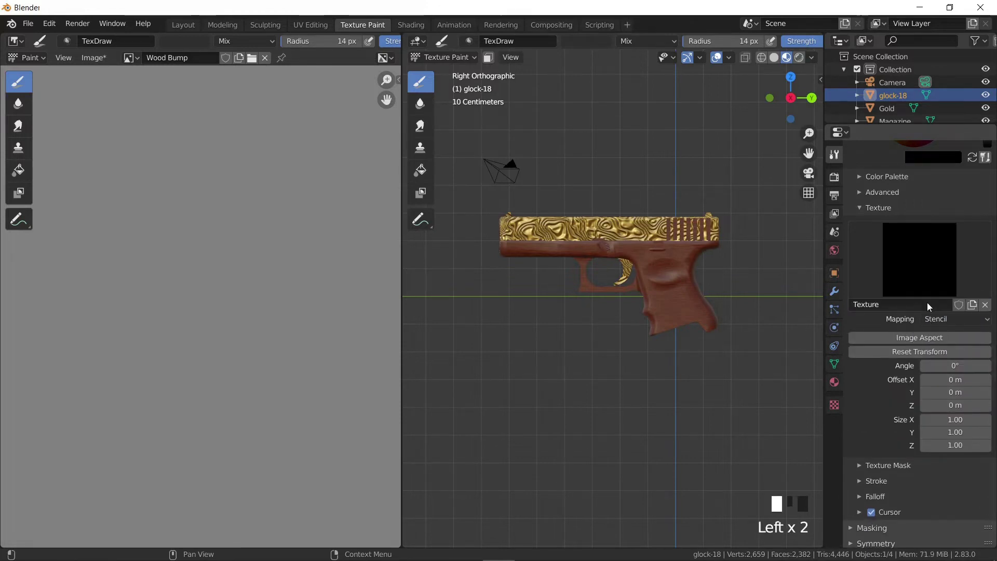
type("Ha")
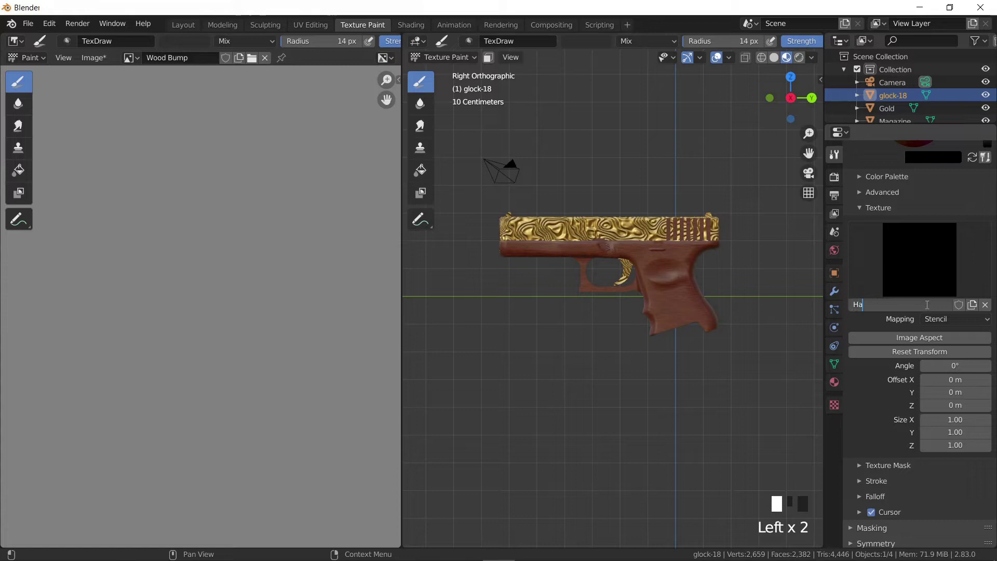
type("ndle Stencil")
key("Return")
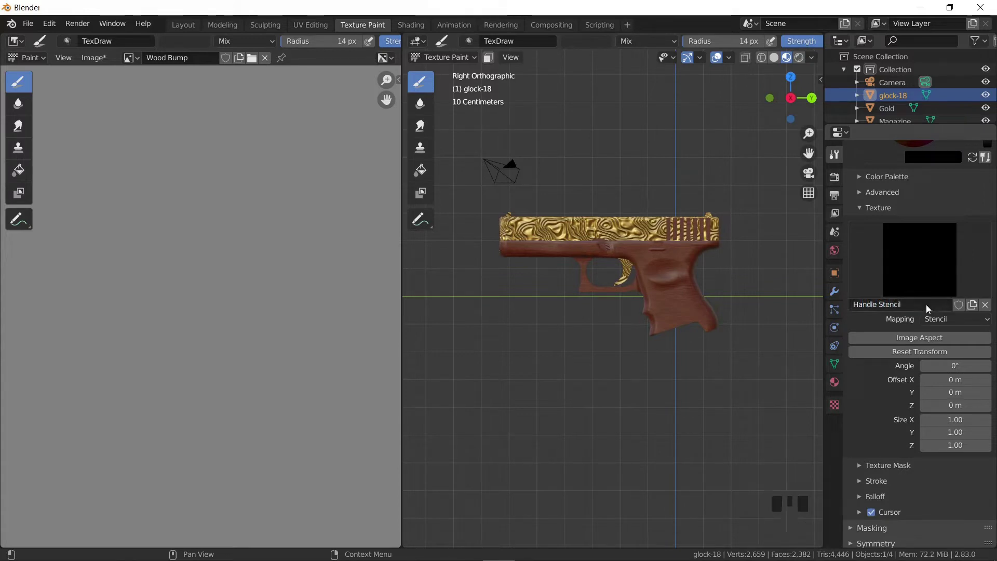
middle_click_drag(926, 304, 924, 267)
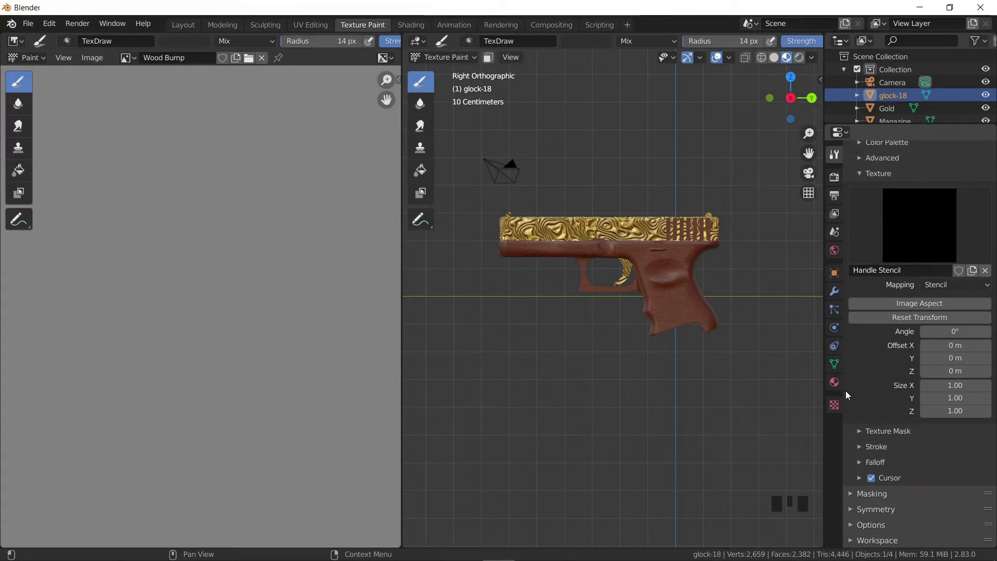
left_click(833, 407)
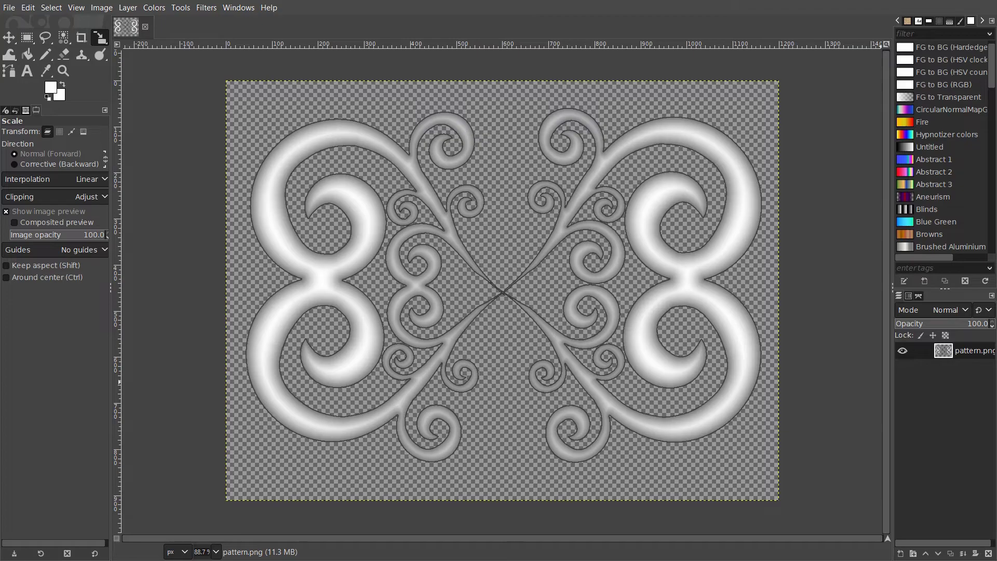
Load handle_carving_alpha.png from the Patterns folder as the Handle Stencil image.
key("alt+Tab")
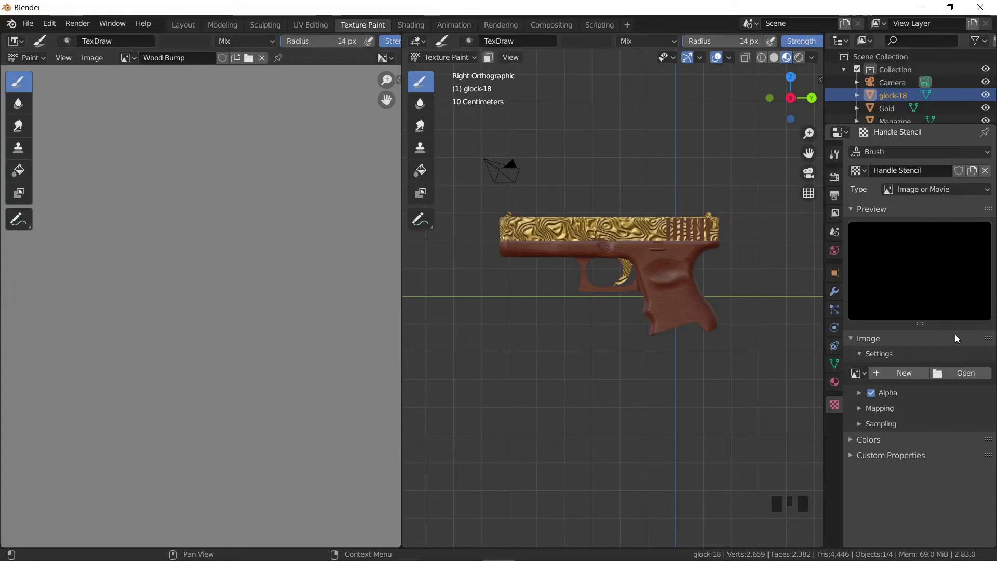
left_click(959, 376)
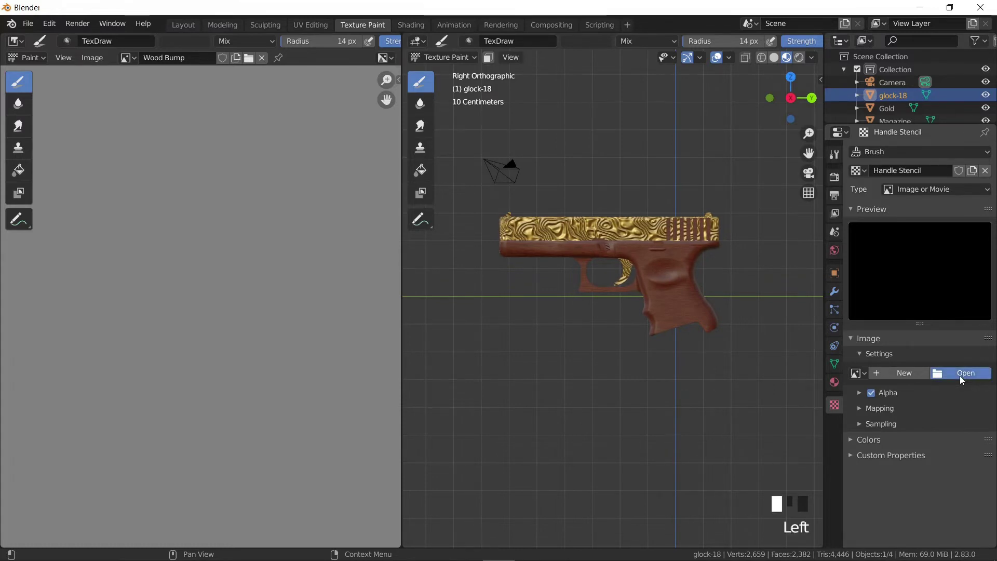
left_click(206, 402)
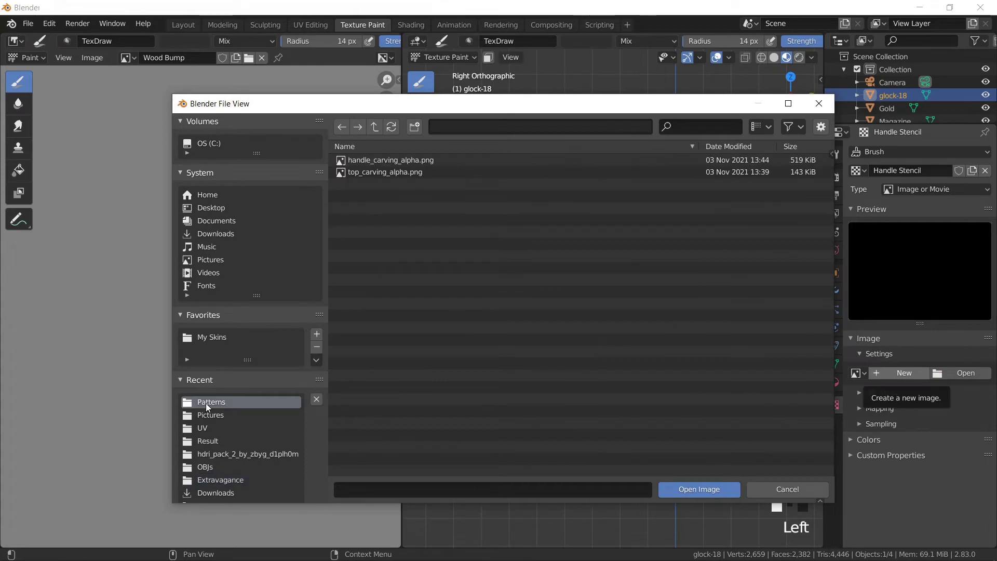
double_click(375, 159)
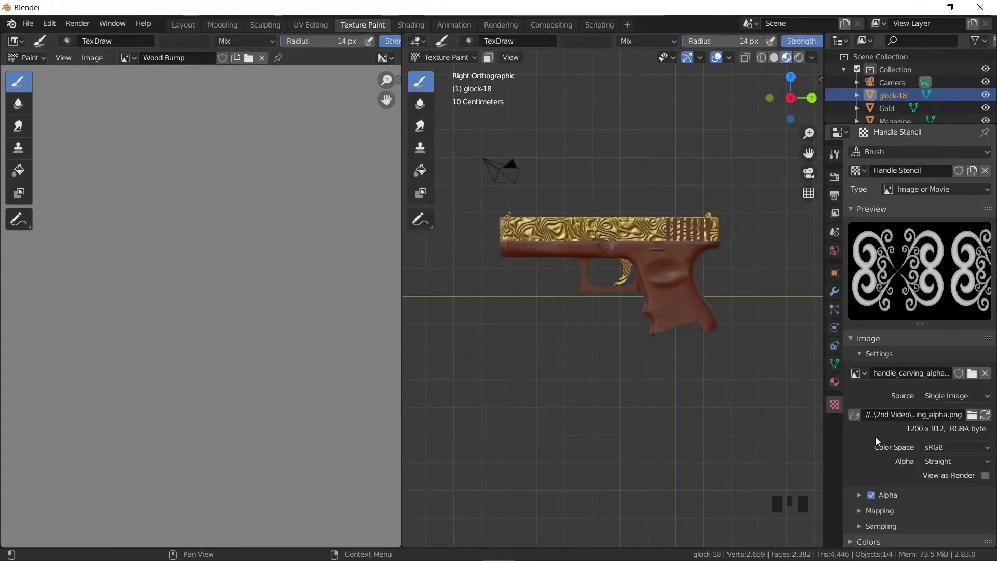
Set the stencil image's Mapping Extension to Extend instead of Repeat.
scroll(886, 461, "down", 9)
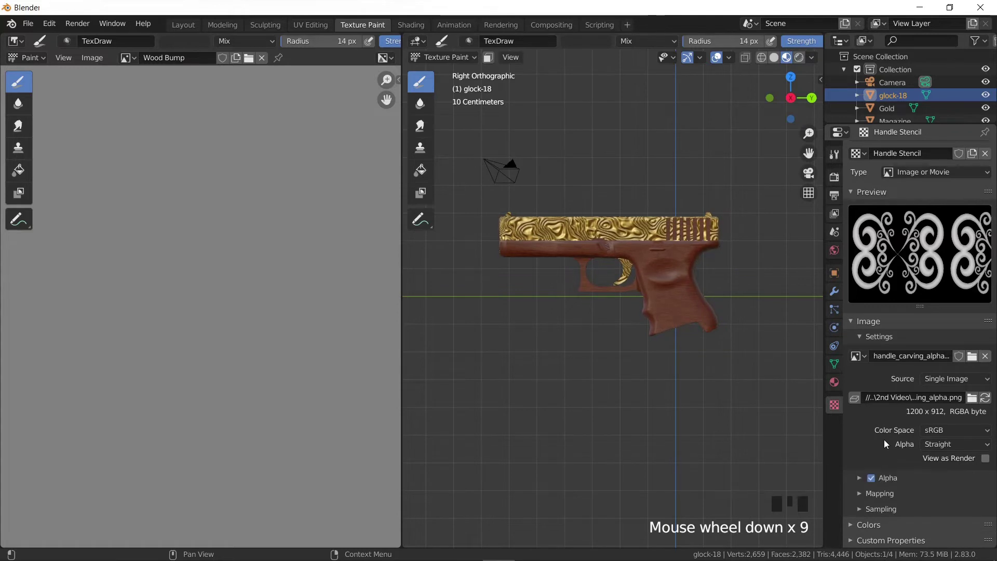
left_click(862, 493)
scroll(861, 492, "down", 5)
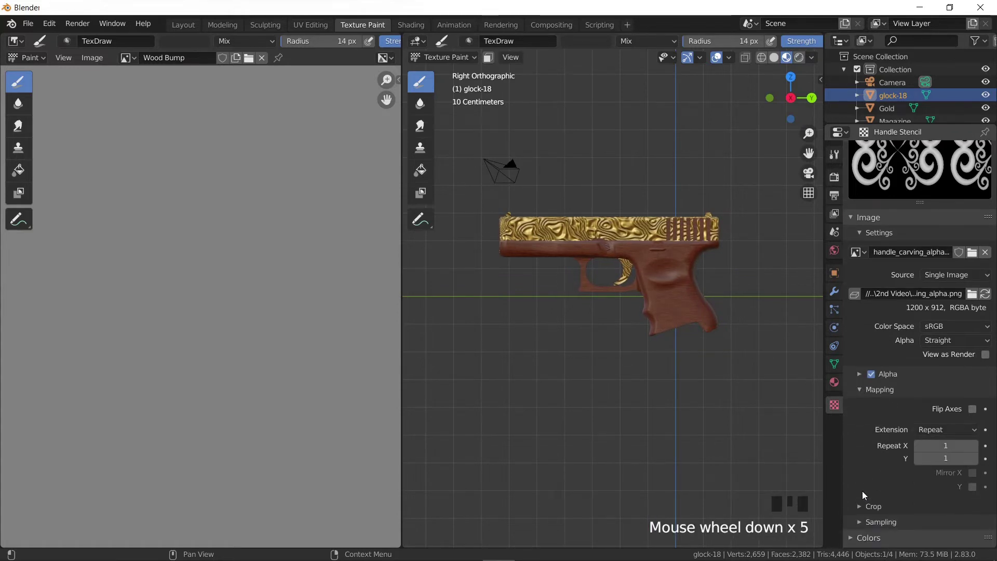
left_click(936, 429)
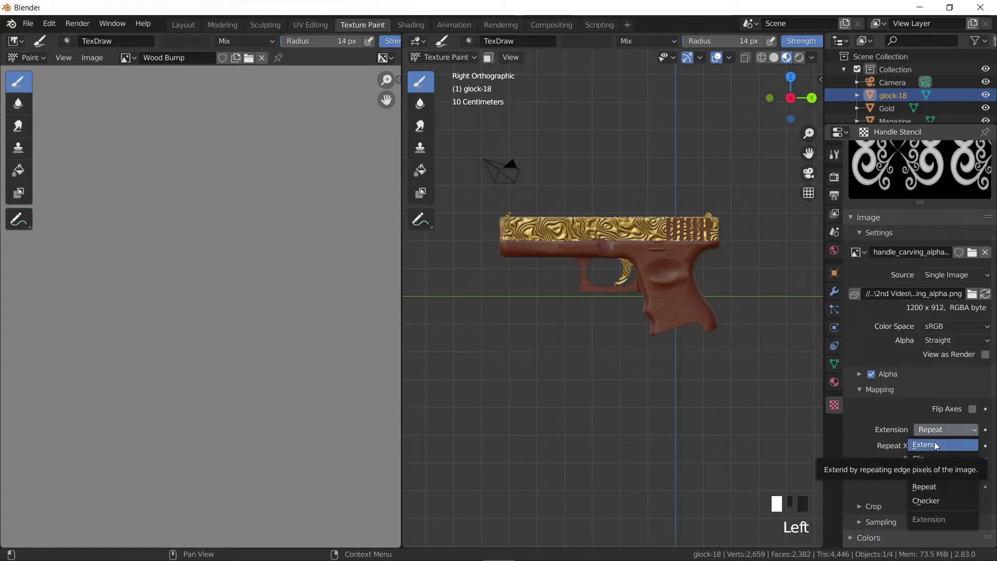
left_click(934, 442)
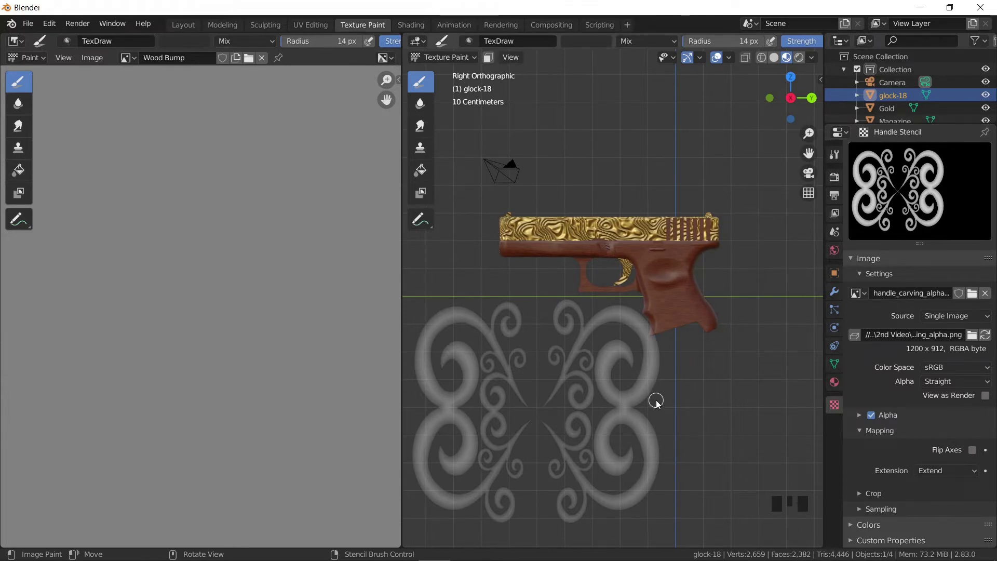
Move the swirl stencil over the pistol and scale it down to fit the lower grip.
mouse_move(516, 445)
right_mouse_down()
mouse_move(568, 368)
mouse_move(684, 305)
mouse_move(661, 317)
right_mouse_up()
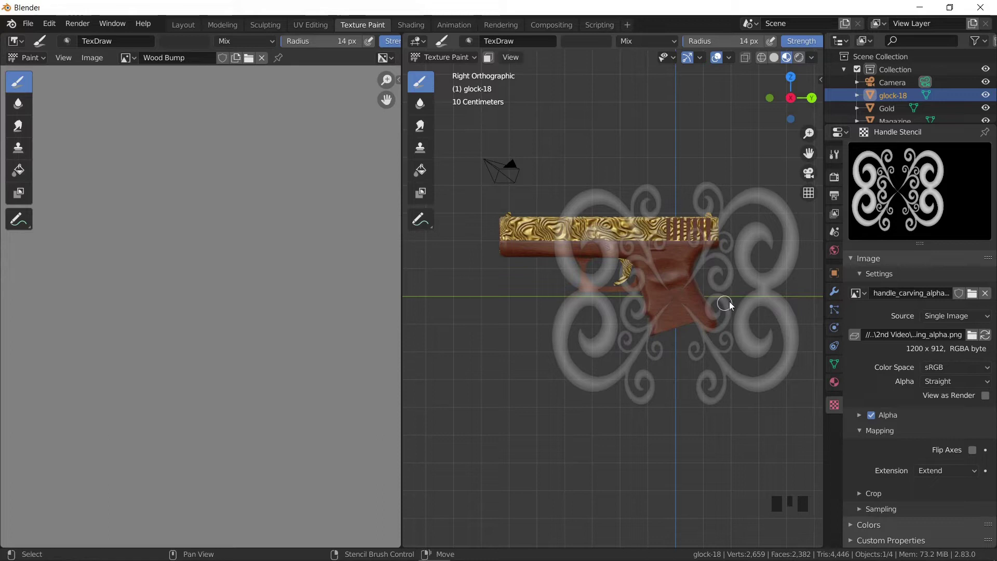
right_click_drag(729, 301, 683, 319, "shift")
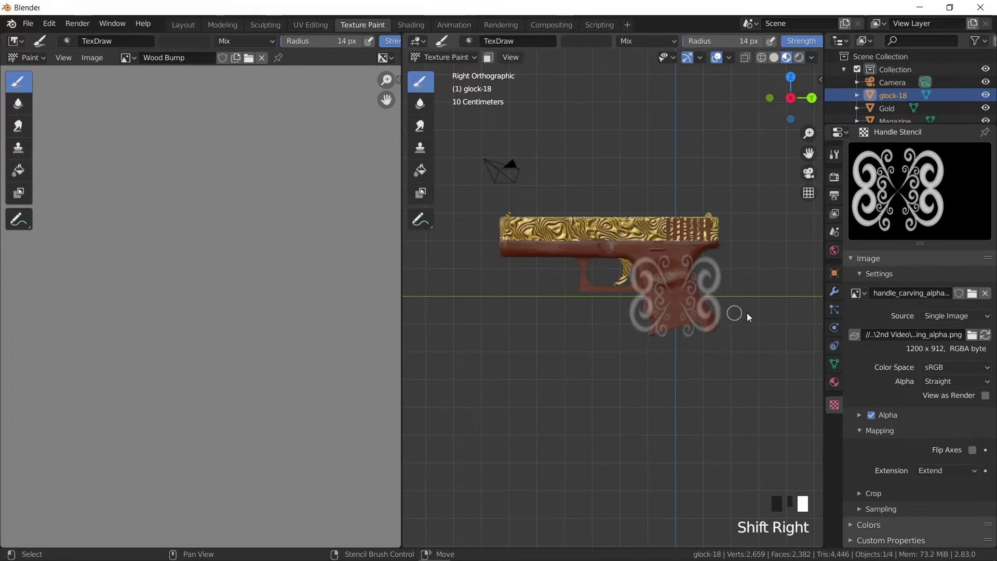
mouse_move(746, 312)
right_mouse_down("shift")
mouse_move(717, 329)
mouse_move(679, 313)
mouse_move(737, 312)
mouse_move(732, 303)
right_mouse_up("shift")
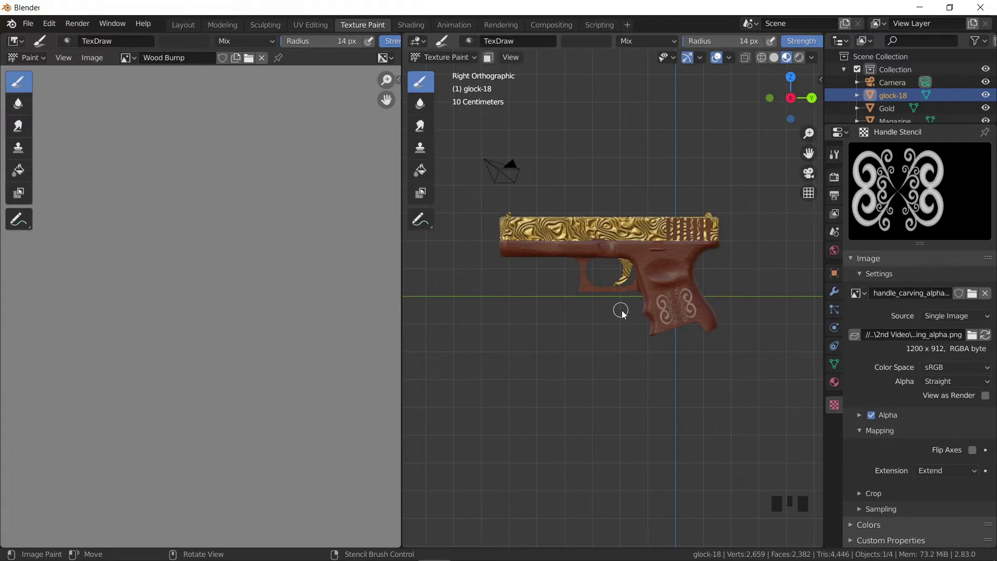
Set the brush radius to 46 px and undo a trial swirl stroke on the grip.
key("f")
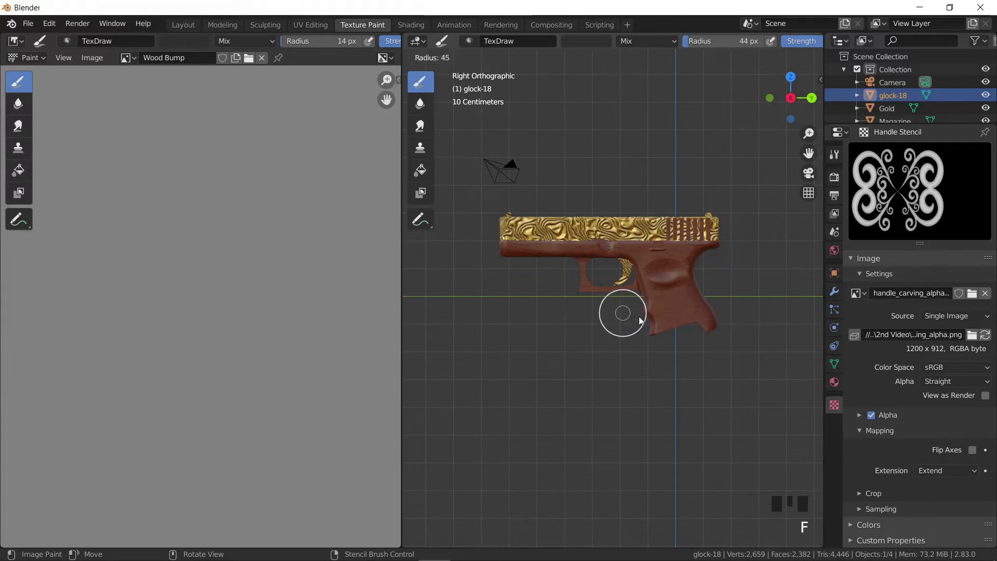
left_click(641, 320)
left_click_drag(687, 310, 705, 305)
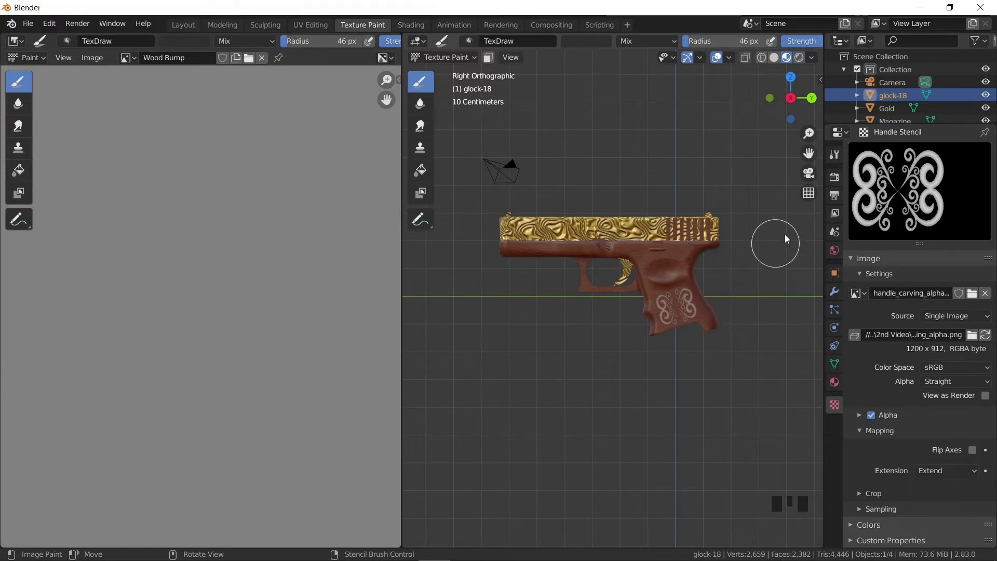
key("ctrl+z")
Turn off Occlude and Backface Culling in the painting options.
left_click(834, 154)
scroll(948, 317, "down", 20)
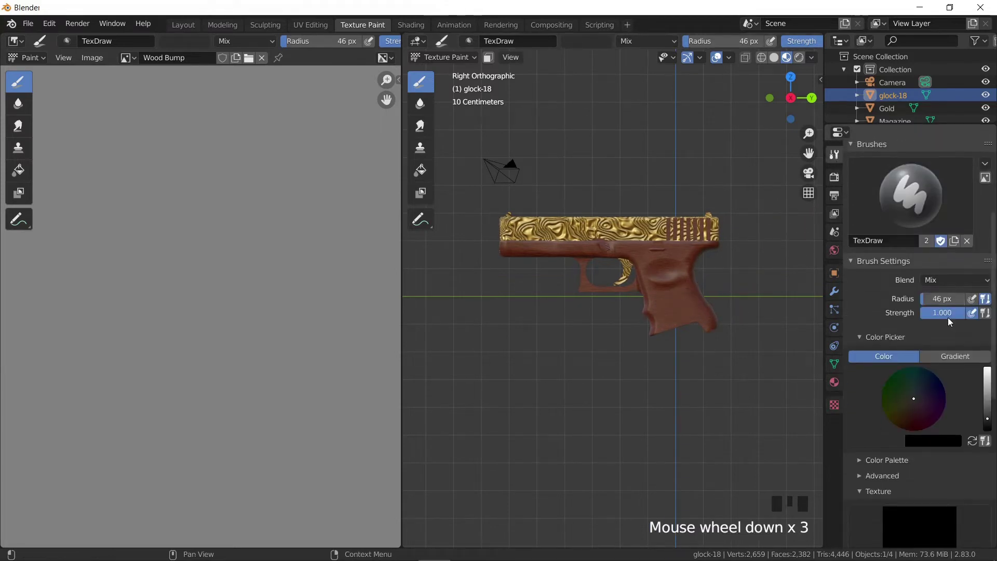
scroll(914, 437, "down", 1)
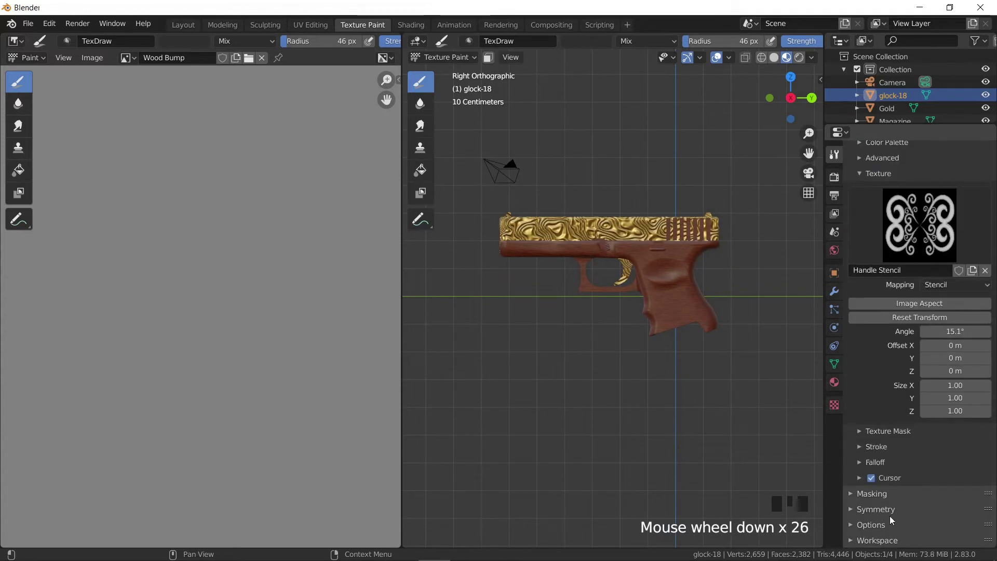
left_click(883, 526)
scroll(888, 521, "down", 6)
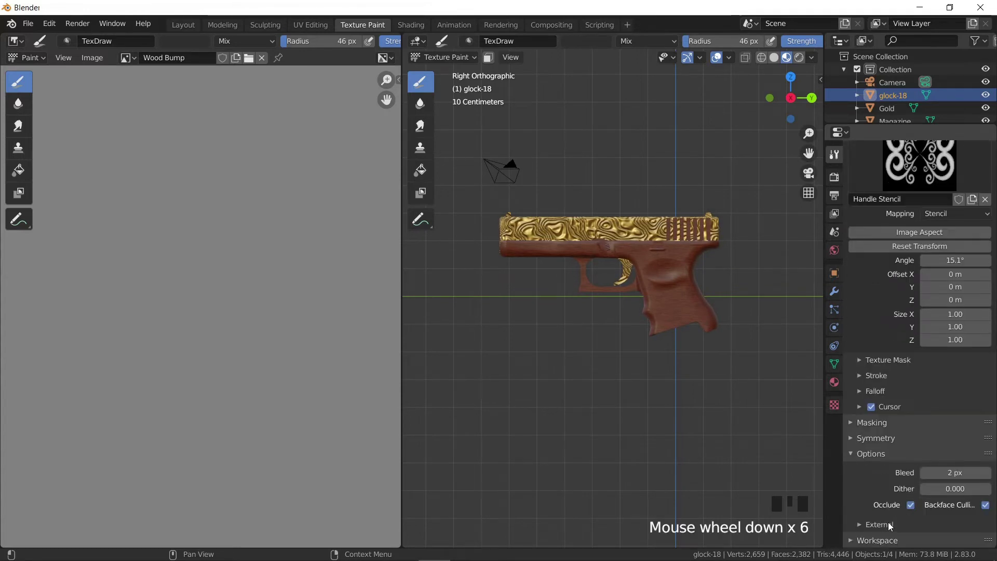
left_click(910, 505)
left_click(968, 506)
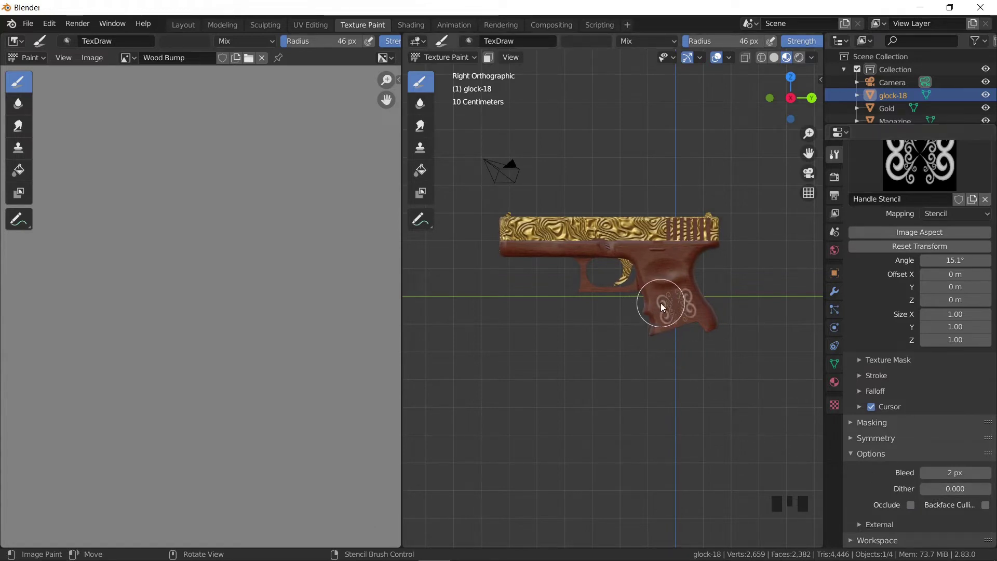
Paint the swirl stencil into the Wood Bump image so it appears carved on the grip.
mouse_move(659, 303)
left_mouse_down()
mouse_move(698, 309)
mouse_move(671, 325)
mouse_move(696, 297)
mouse_move(651, 323)
mouse_move(703, 297)
mouse_move(656, 315)
mouse_move(647, 321)
mouse_move(696, 300)
mouse_move(652, 329)
mouse_move(683, 298)
left_mouse_up()
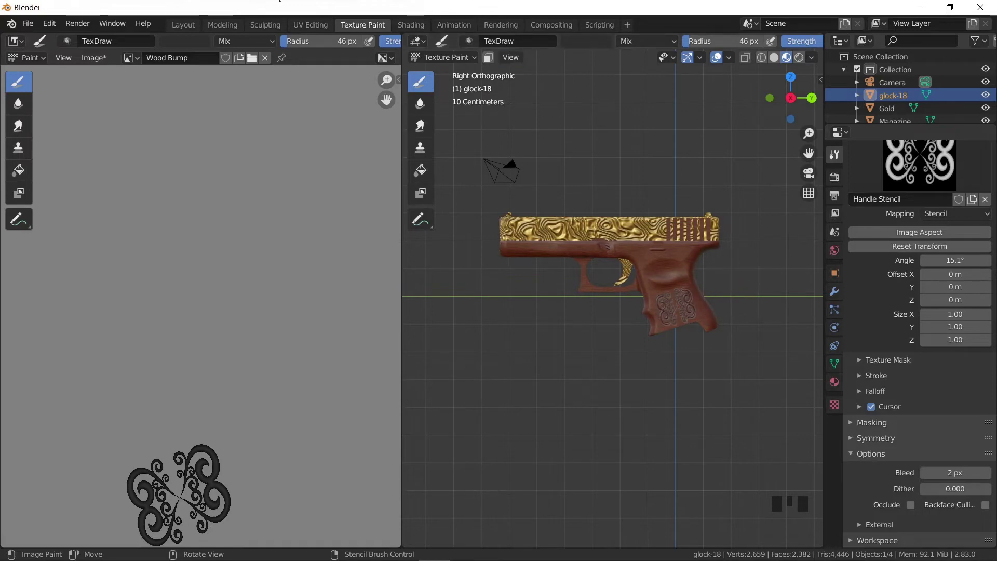
Show the pistol in Layout with Material Preview shading and orbit to inspect the carved swirl.
left_click(183, 25)
left_click(786, 57)
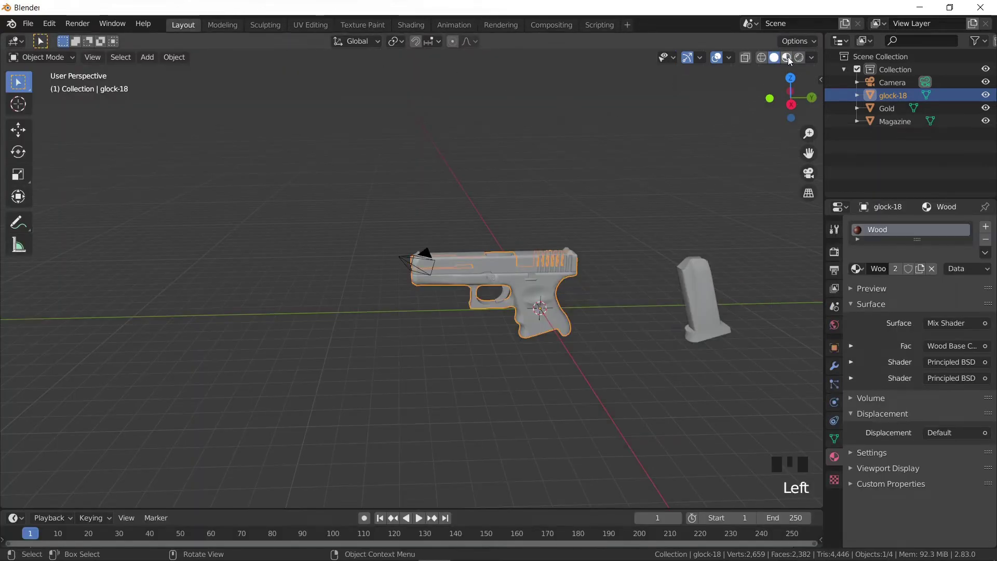
scroll(568, 240, "up", 4)
middle_click_drag(571, 242, 443, 252)
scroll(514, 236, "down", 3)
scroll(345, 261, "up", 12)
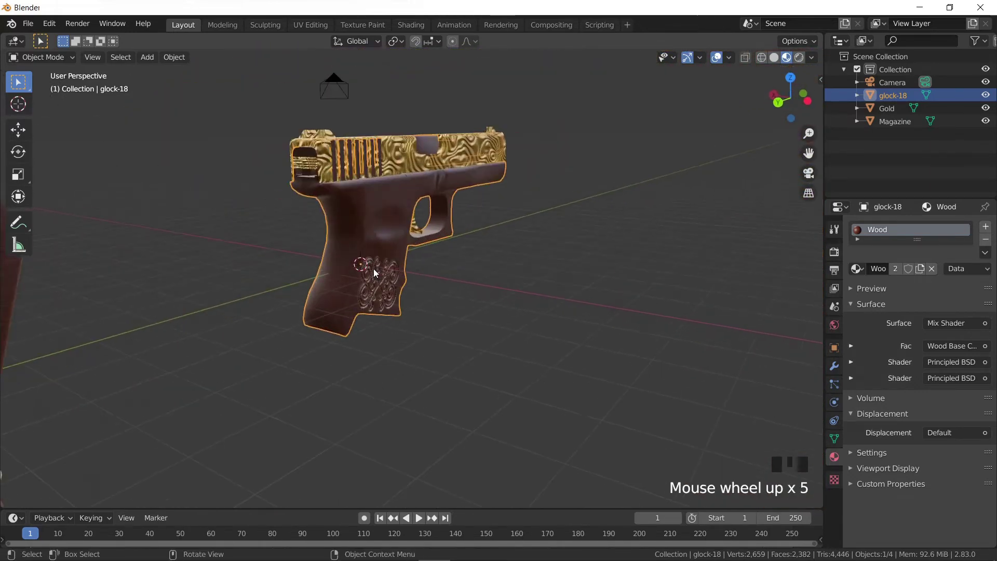
middle_click_drag(342, 261, 481, 248)
scroll(481, 247, "down", 3)
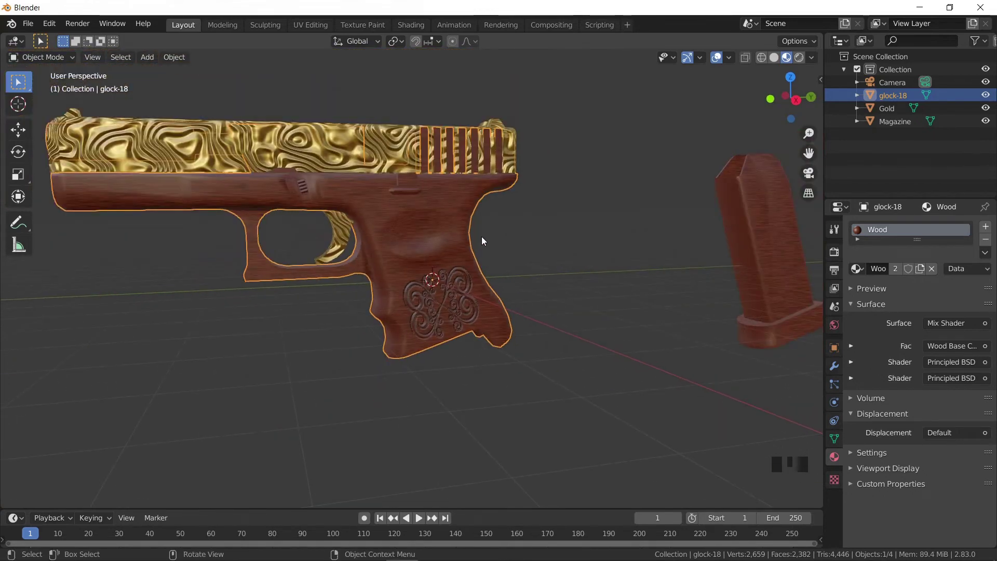
Go back to the Texture Paint workspace to paint a second swirl into Wood Bump.
left_click(363, 24)
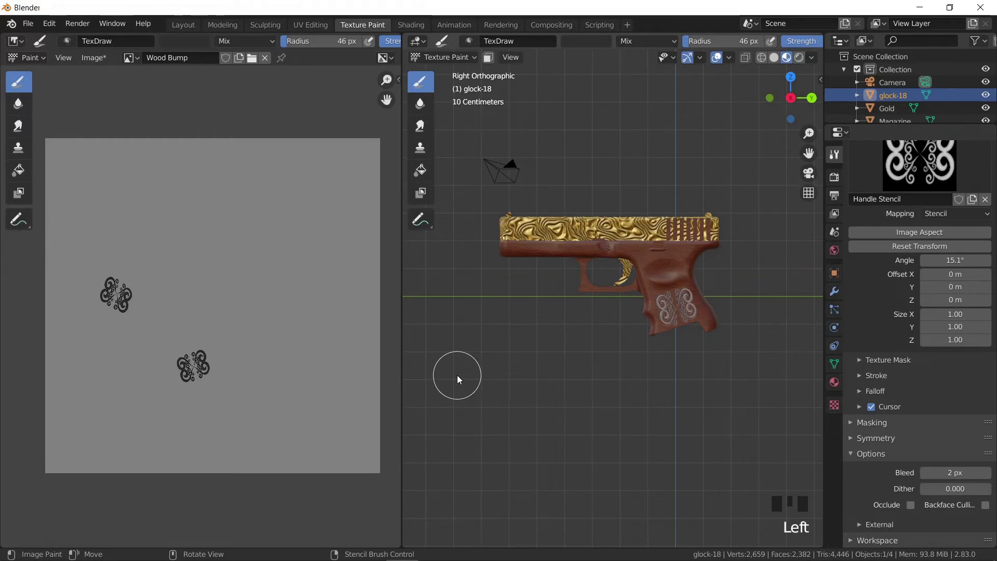
Save the Wood Bump image as Wood Bump.png inside a new folder named UV.
left_click(86, 57)
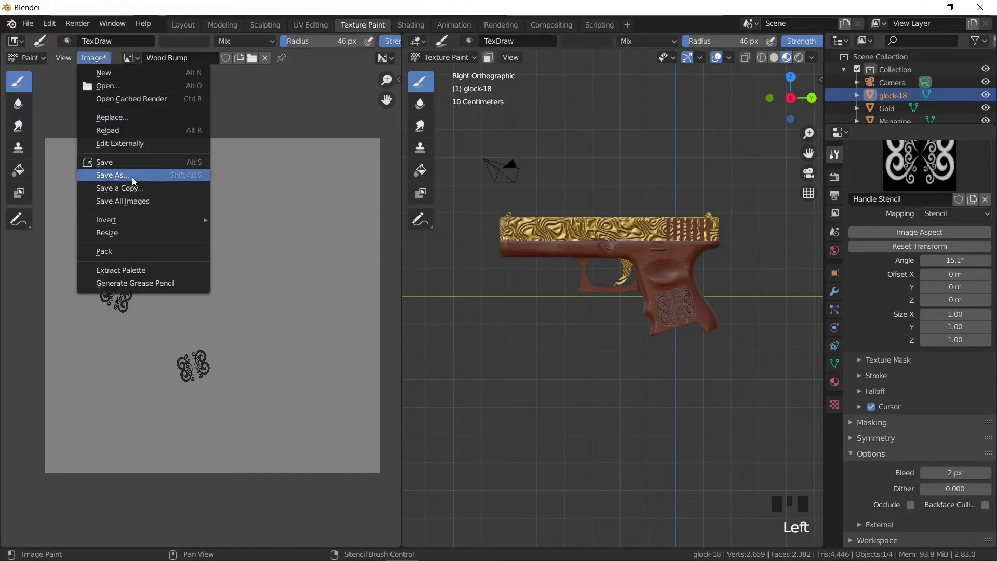
left_click(138, 162)
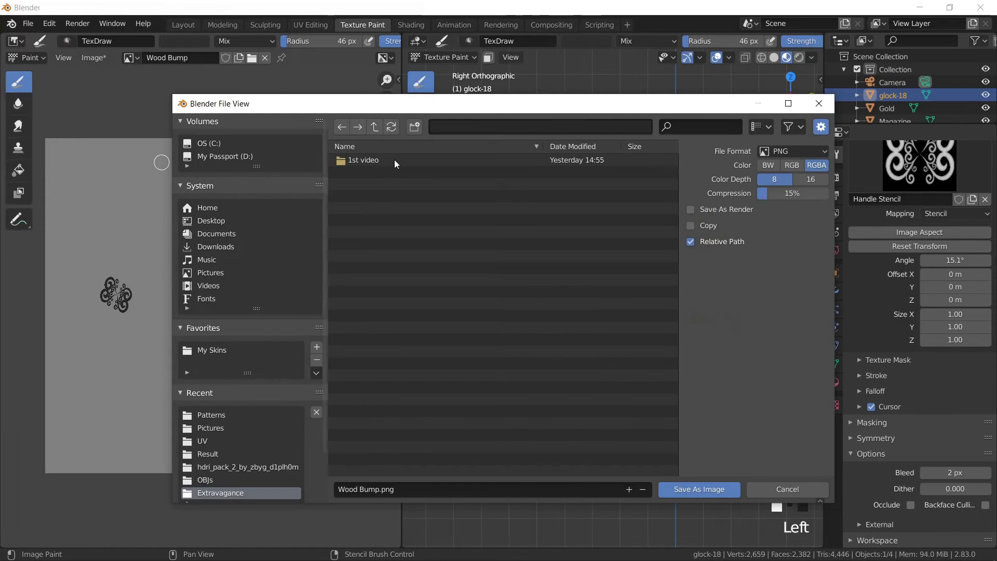
left_click(416, 127)
type("UV")
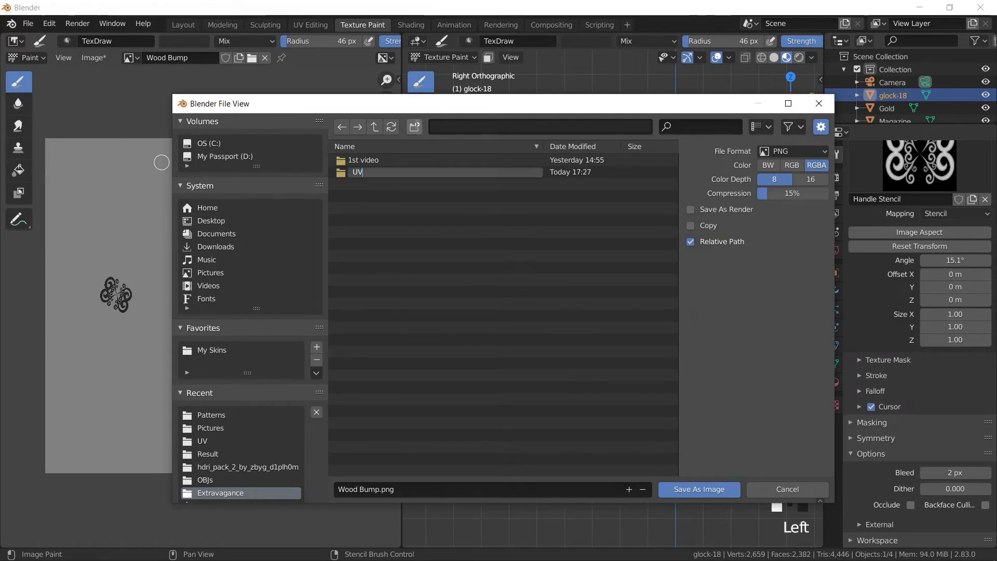
key("Return")
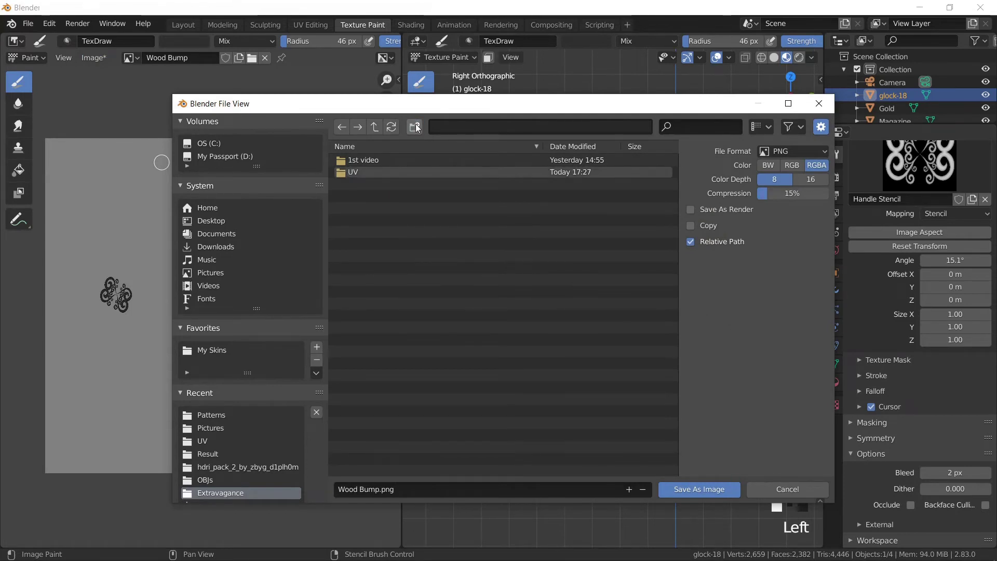
left_click(397, 171)
left_click(676, 491)
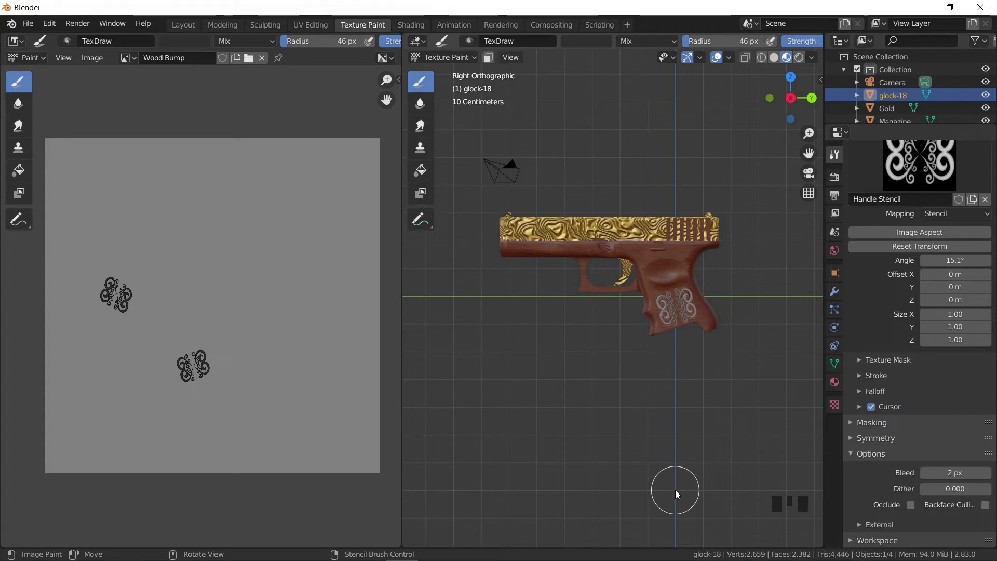
Make Wood Base Color the active texture slot to paint on.
scroll(910, 312, "up", 12)
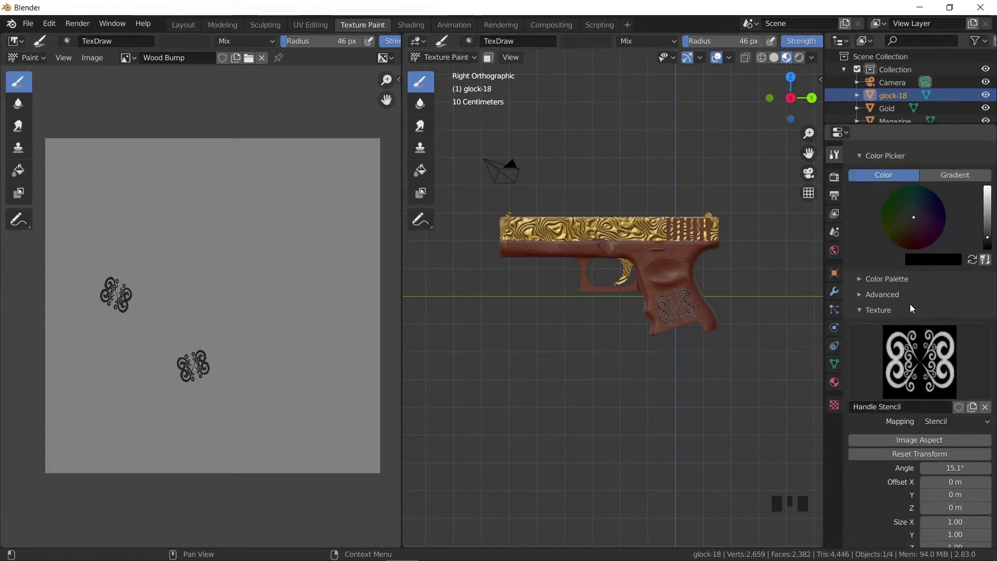
scroll(912, 308, "up", 5)
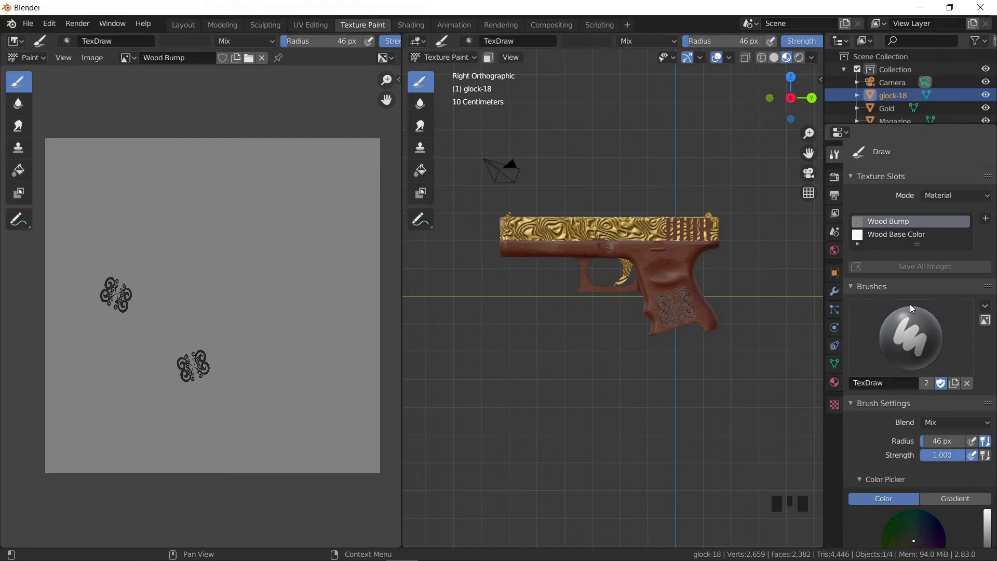
left_click(914, 238)
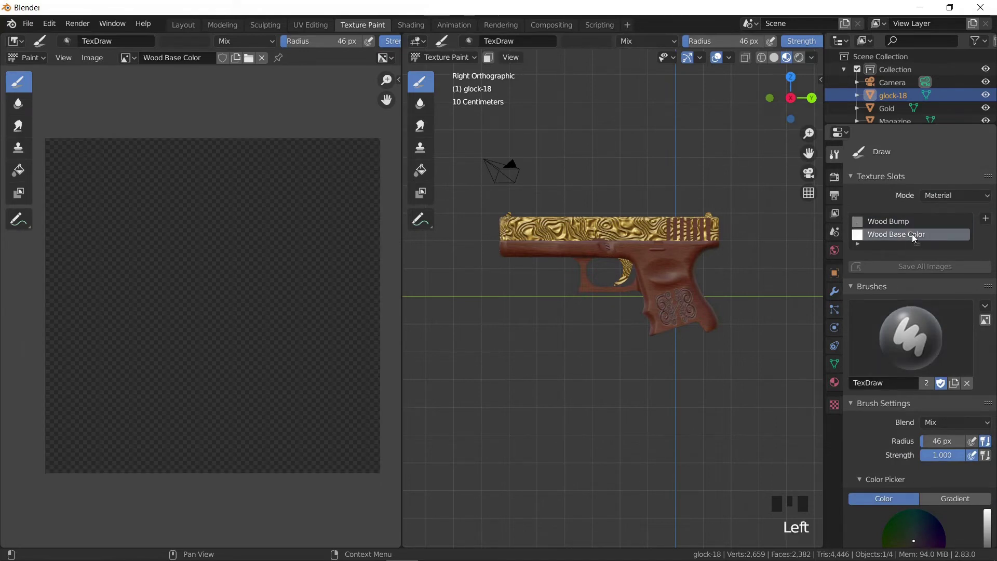
scroll(895, 351, "down", 4)
scroll(895, 351, "down", 4)
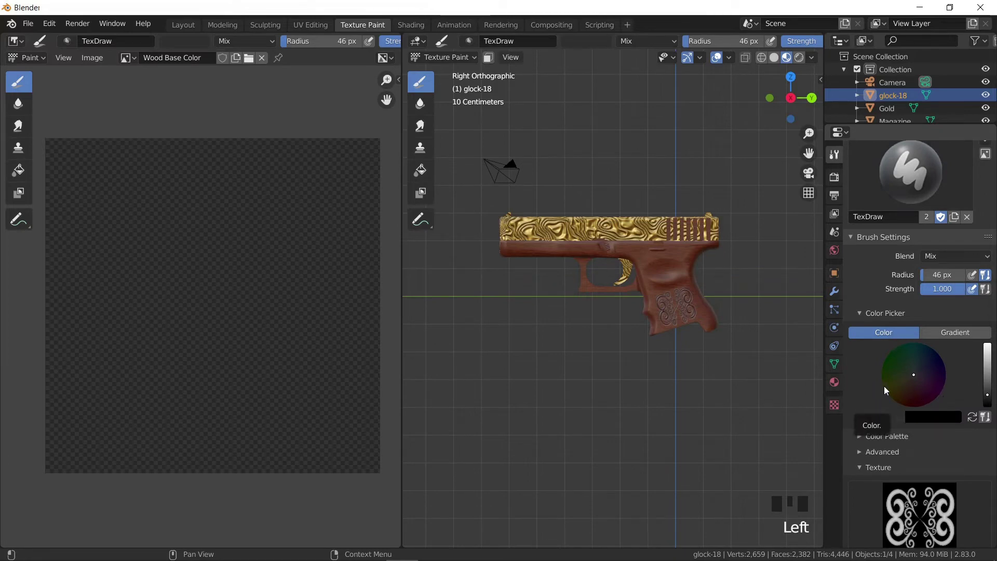
Set the brush colour to gold sampled from the slide, brightened to V 0.893.
left_click(972, 419)
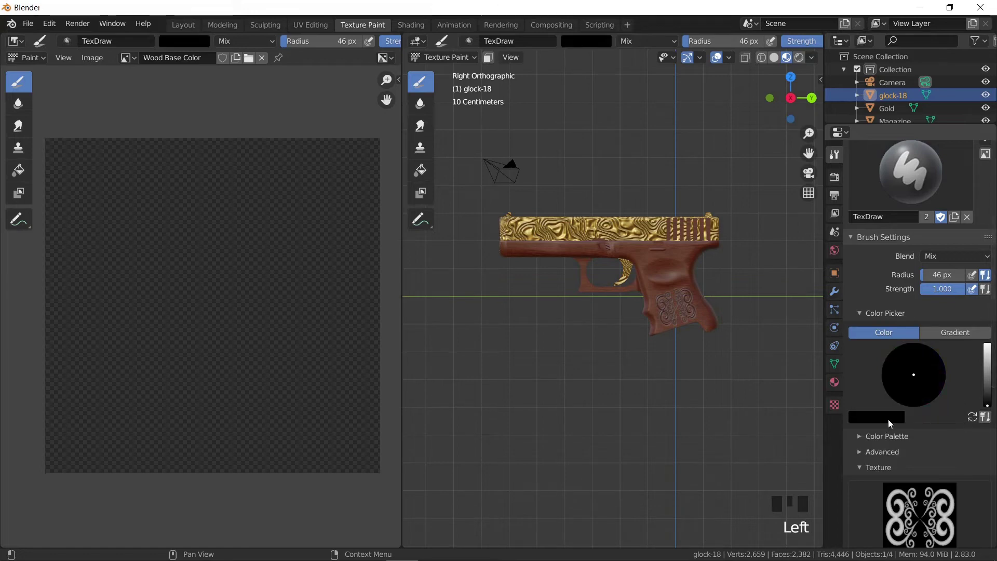
left_click(883, 419)
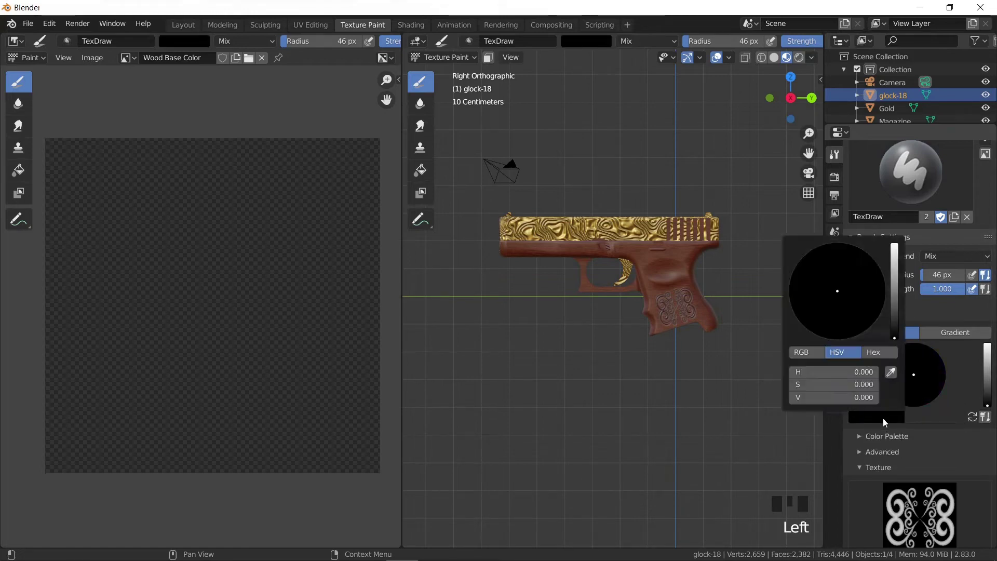
left_click(891, 372)
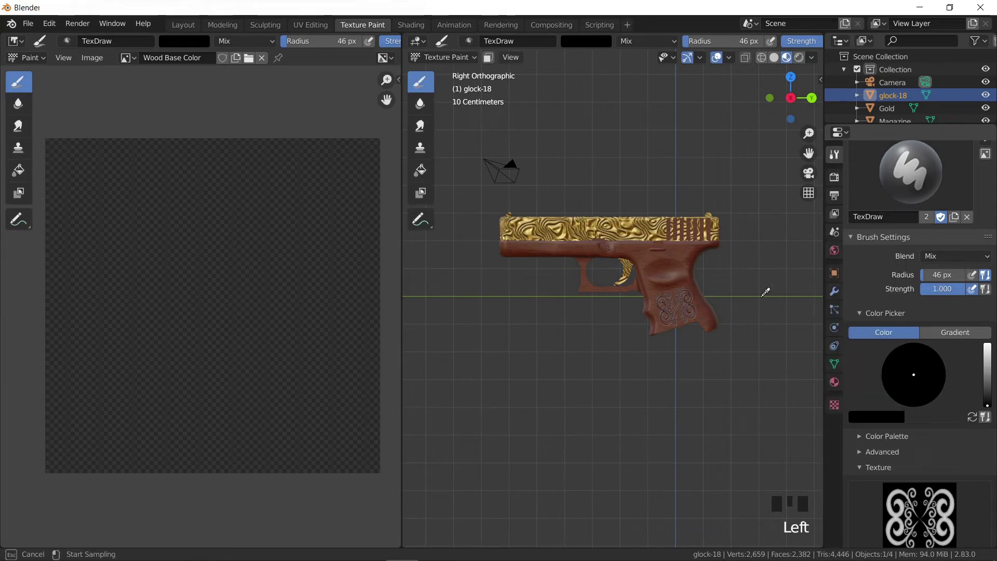
left_click(633, 227)
left_click(879, 418)
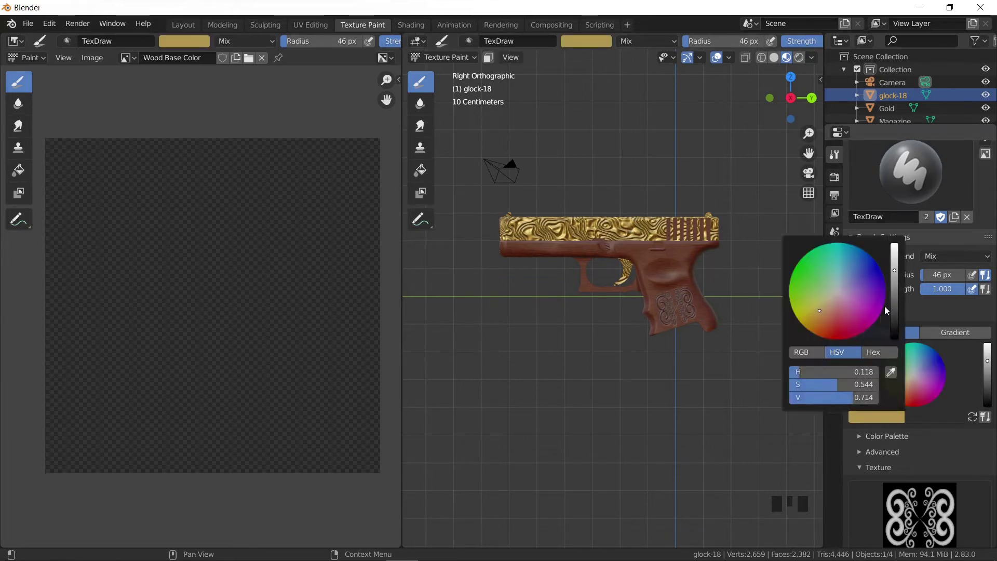
left_click_drag(894, 272, 894, 244)
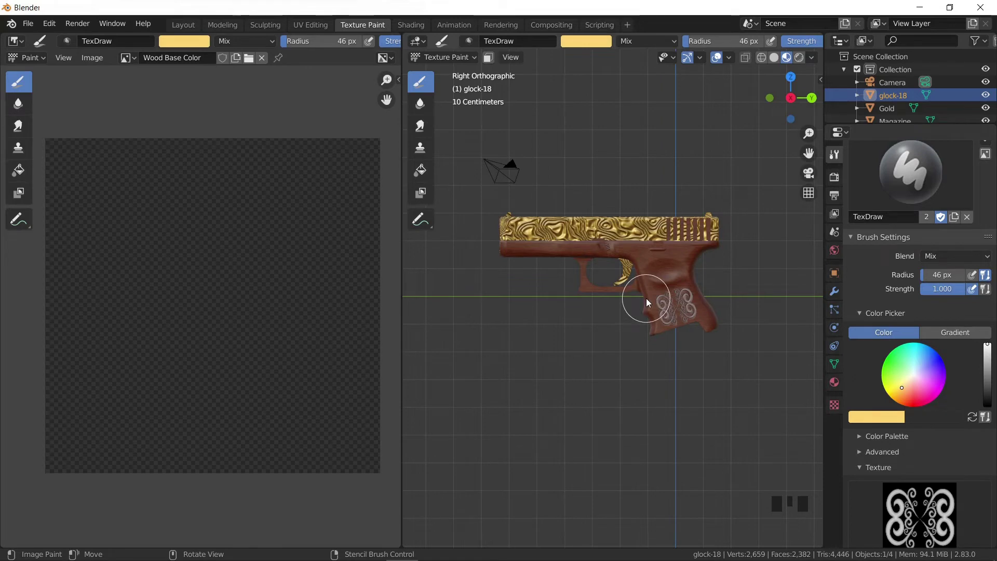
Paint the gold swirl onto the grip and save the image as Wood Base Color.png.
mouse_move(691, 297)
left_mouse_down()
mouse_move(666, 317)
mouse_move(716, 304)
mouse_move(643, 319)
mouse_move(699, 285)
left_mouse_up()
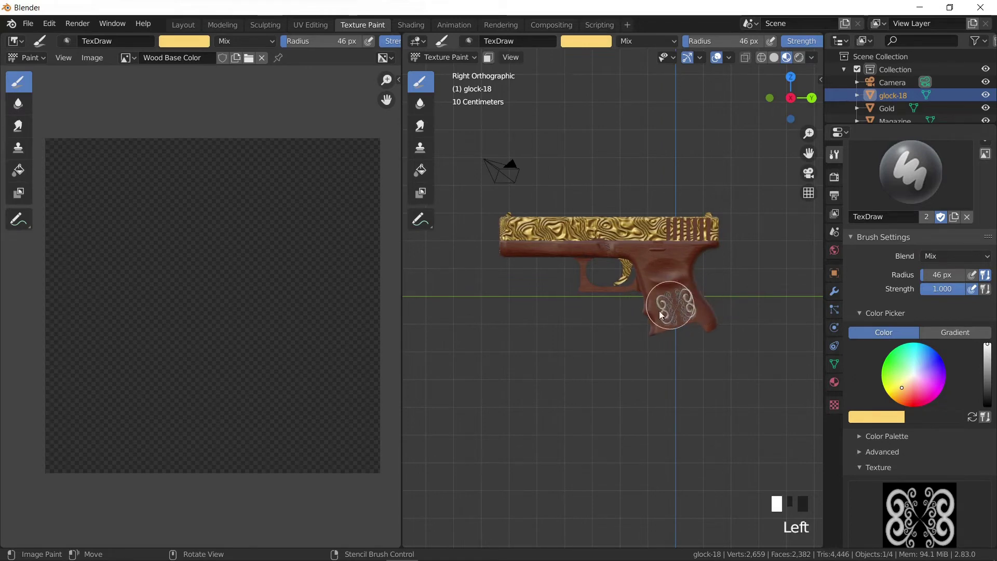
mouse_move(659, 310)
left_mouse_down()
mouse_move(707, 289)
mouse_move(632, 326)
left_mouse_up()
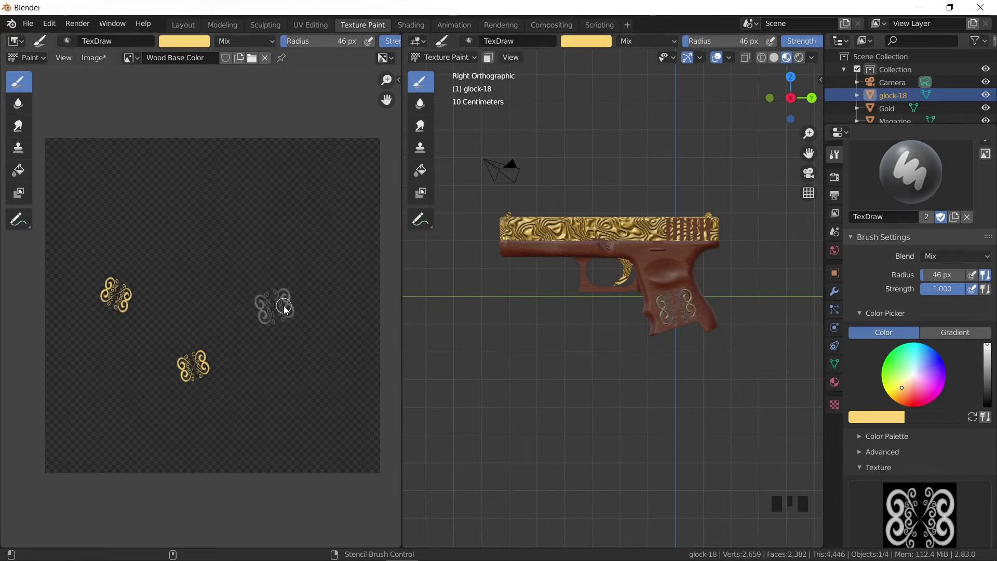
key("alt+s")
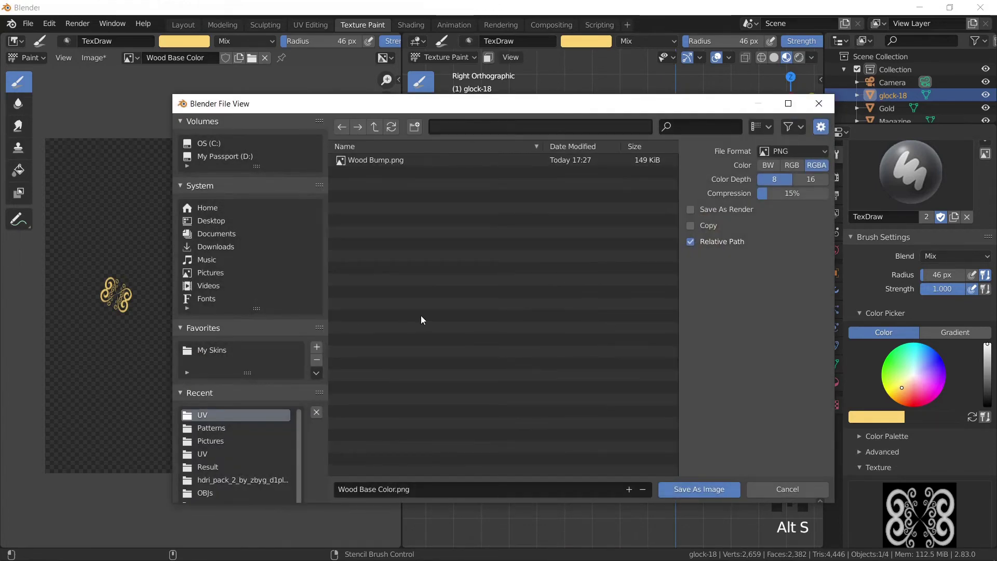
left_click(678, 487)
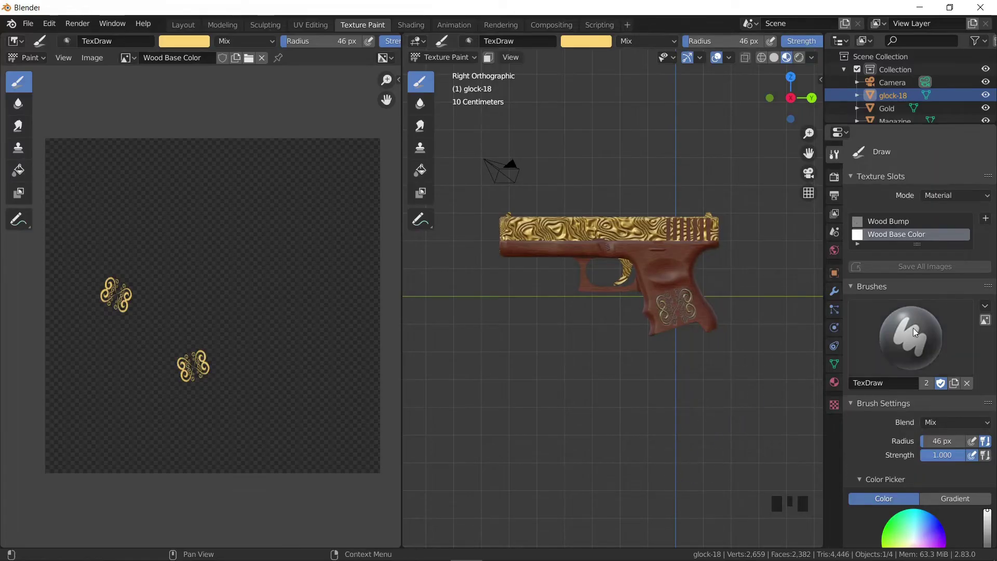
Create a new brush texture named Top Carving.
scroll(914, 327, "down", 5)
scroll(915, 328, "down", 15)
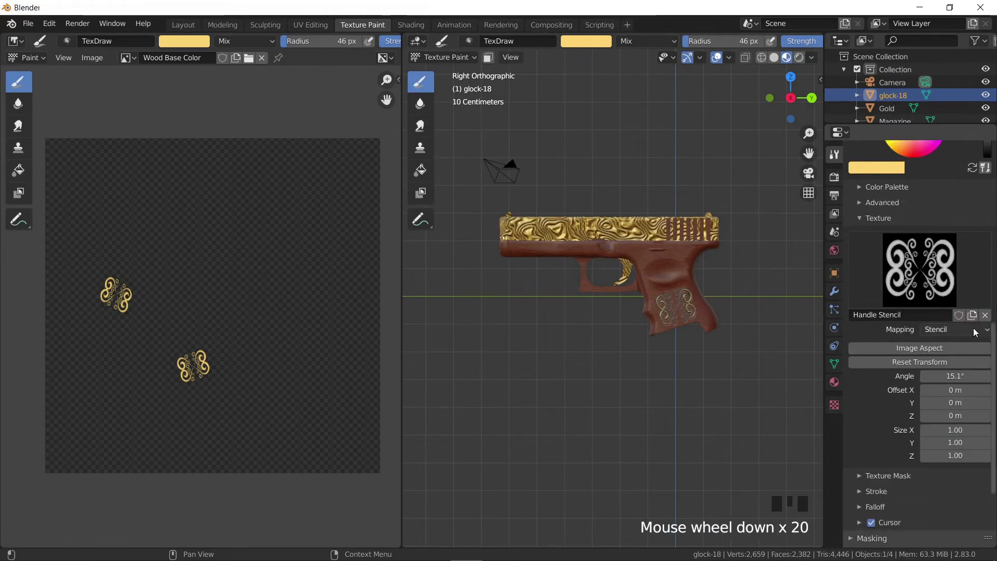
left_click(974, 317)
double_click(925, 316)
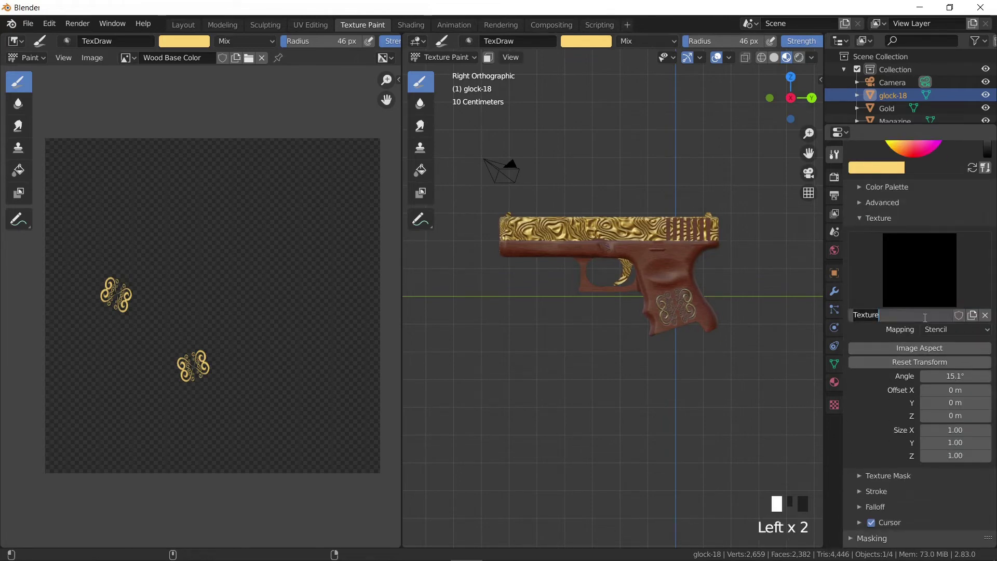
type("Top Carving")
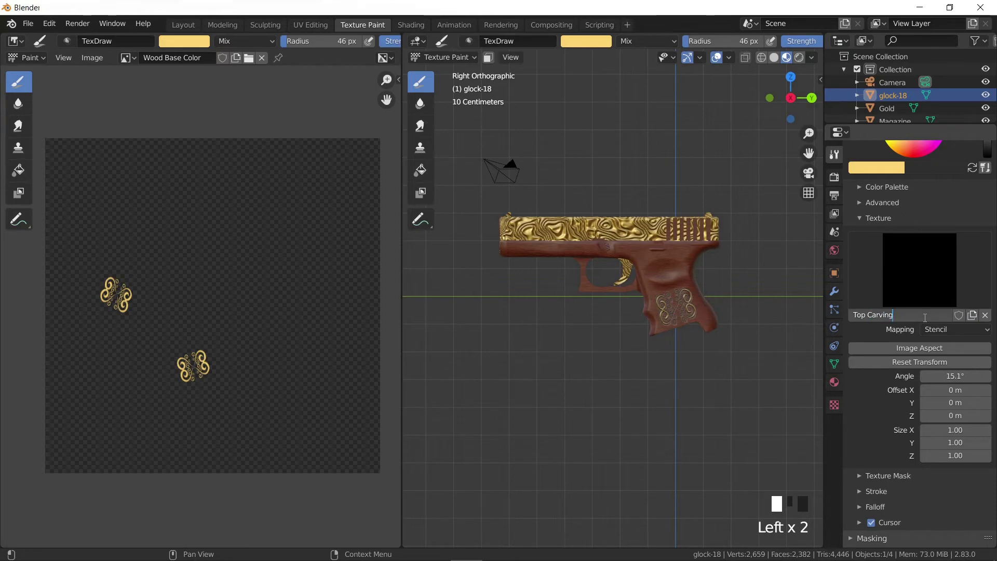
key("Return")
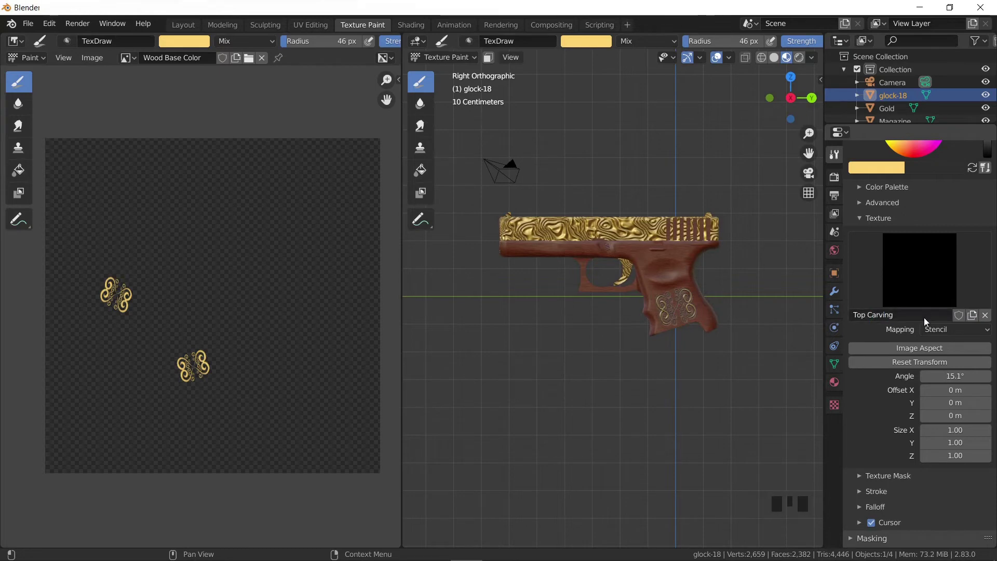
Load top_carving_alpha.png into the Top Carving texture with extension set to Extend.
left_click(835, 406)
left_click(975, 344)
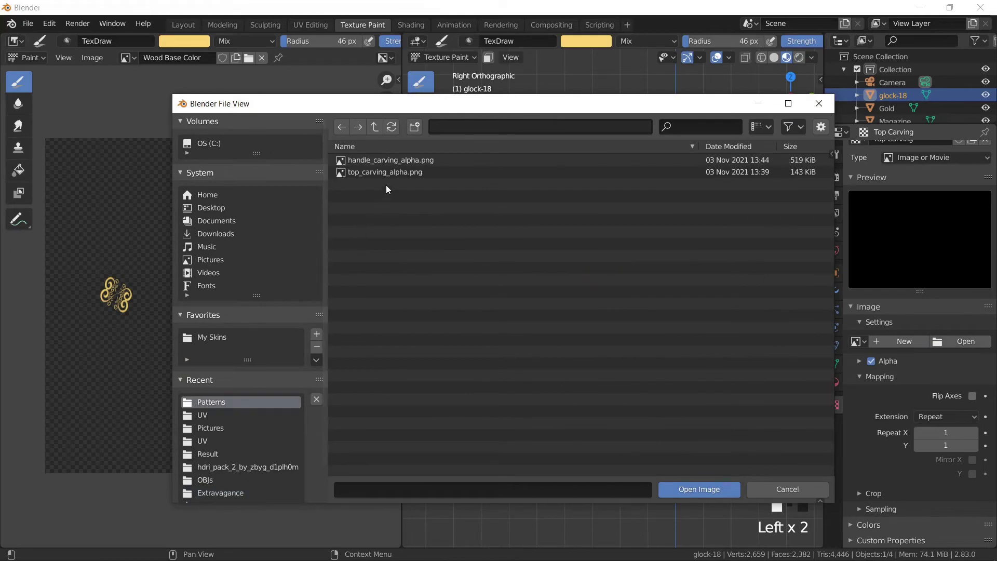
double_click(394, 172)
left_click(953, 518)
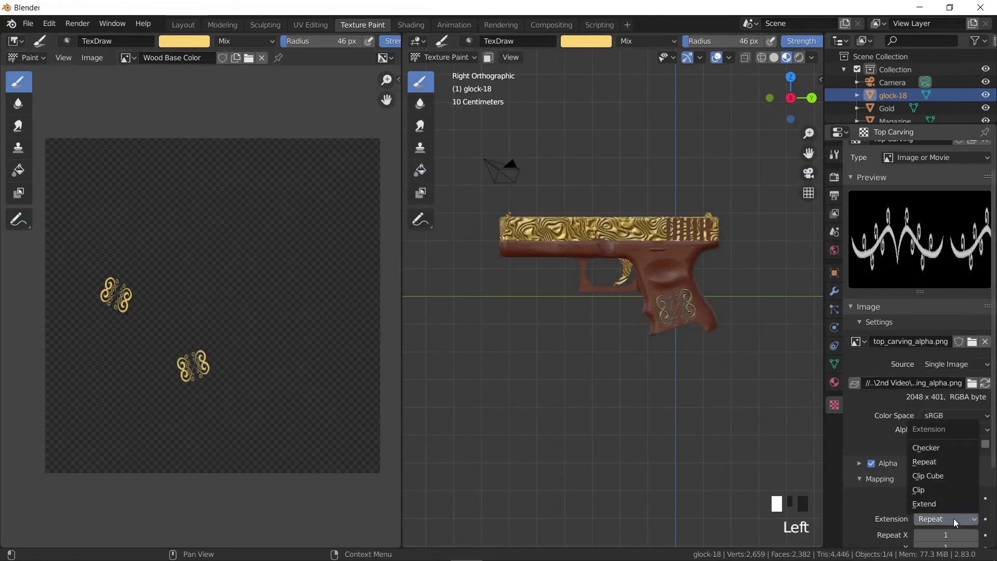
left_click(949, 504)
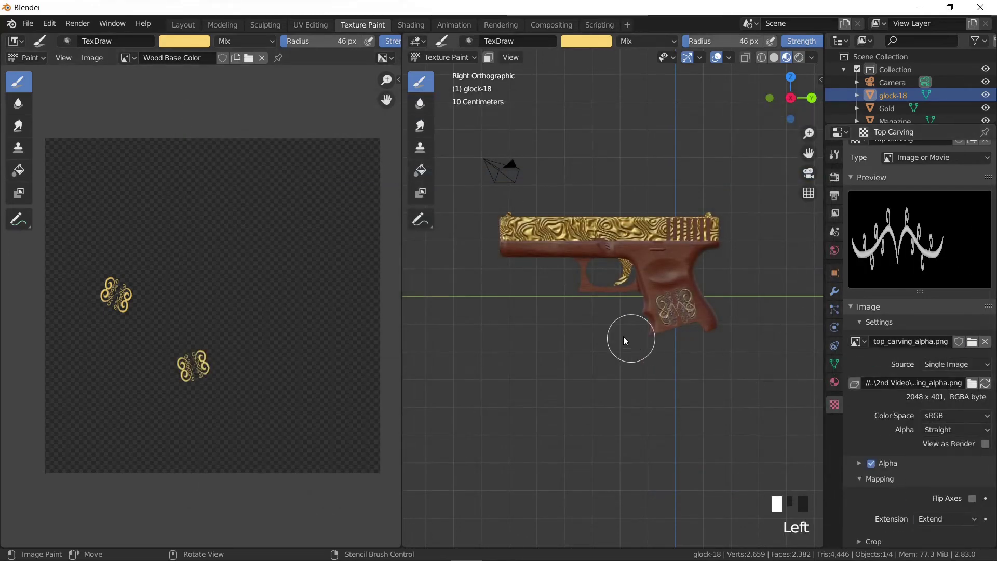
Reset the Top Carving stencil rotation to 0° and move it over the slide area.
right_click_drag(631, 333, 601, 328)
scroll(578, 325, "up", 2)
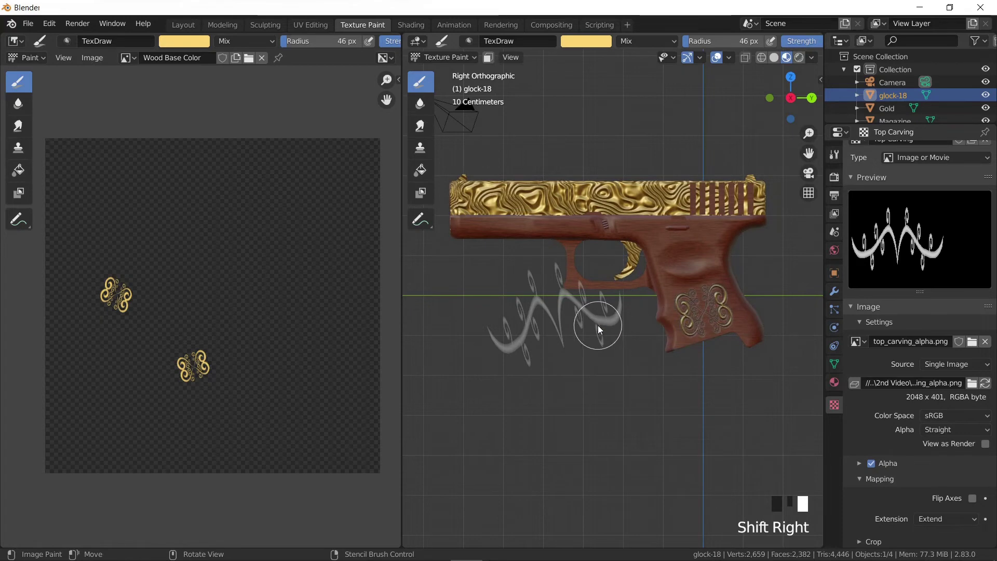
left_click(834, 155)
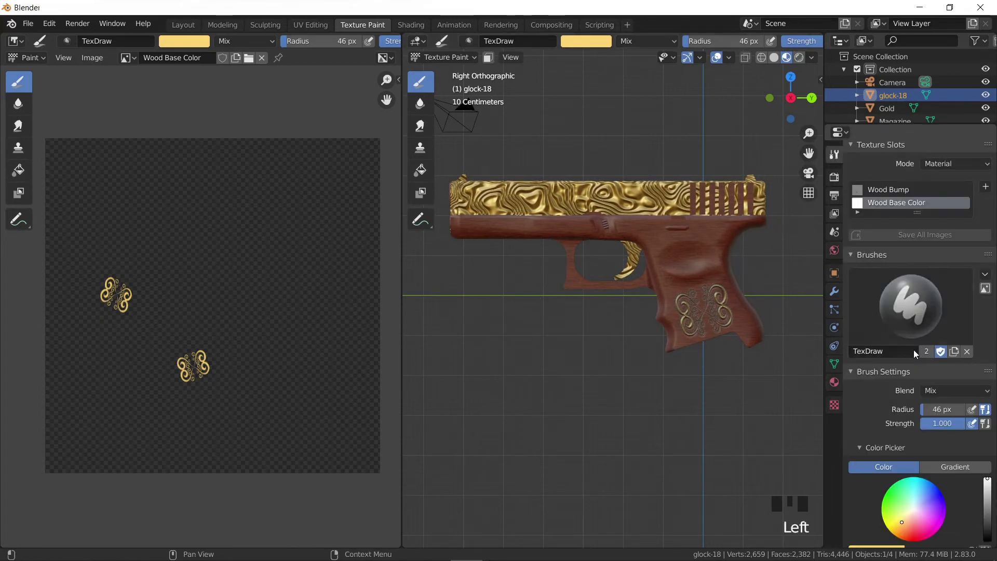
scroll(913, 366, "down", 19)
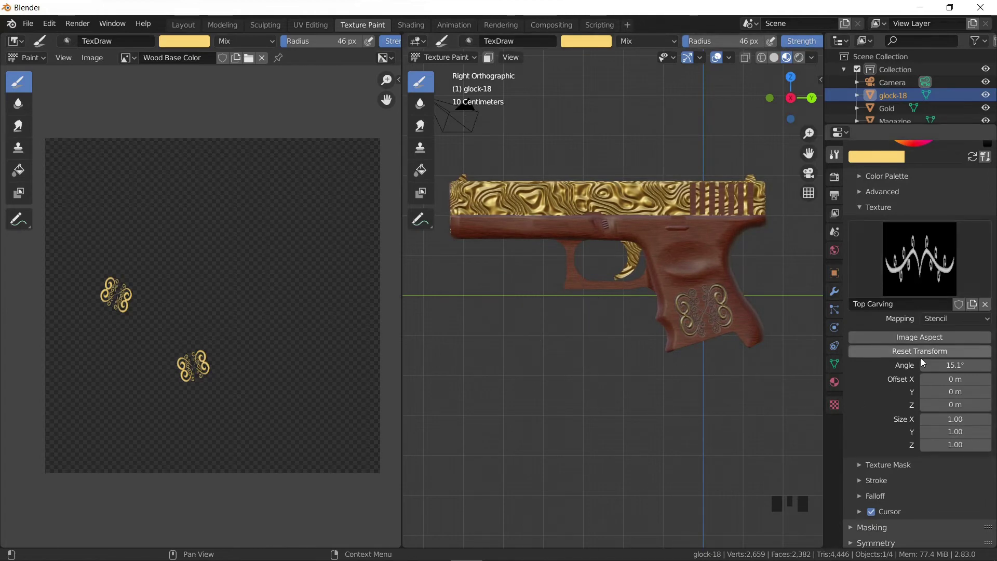
left_click(906, 353)
right_click_drag(561, 387, 534, 223)
scroll(535, 223, "up", 3)
middle_click_drag(540, 227, 640, 322, "shift")
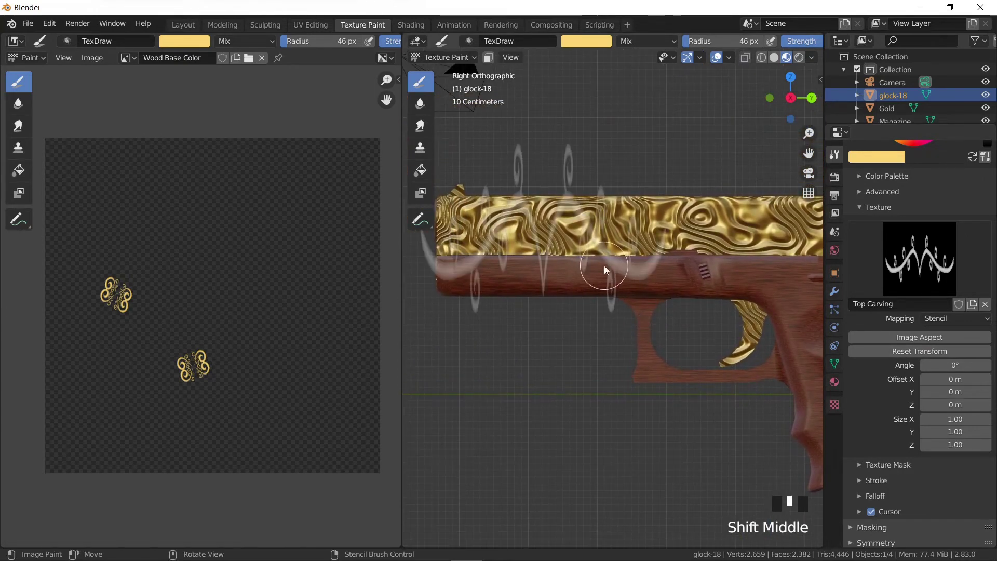
right_click_drag(603, 266, 643, 290)
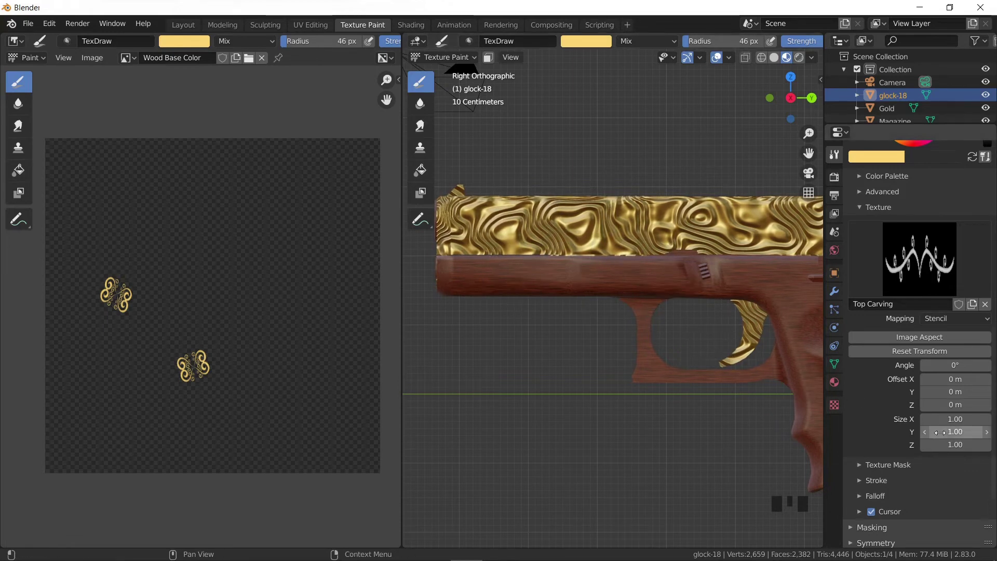
Stretch the stencil to Size Y 6.00 and fit it along the frame below the slide.
left_click_drag(944, 432, 954, 431)
right_click_drag(585, 274, 578, 280)
scroll(581, 278, "up", 1)
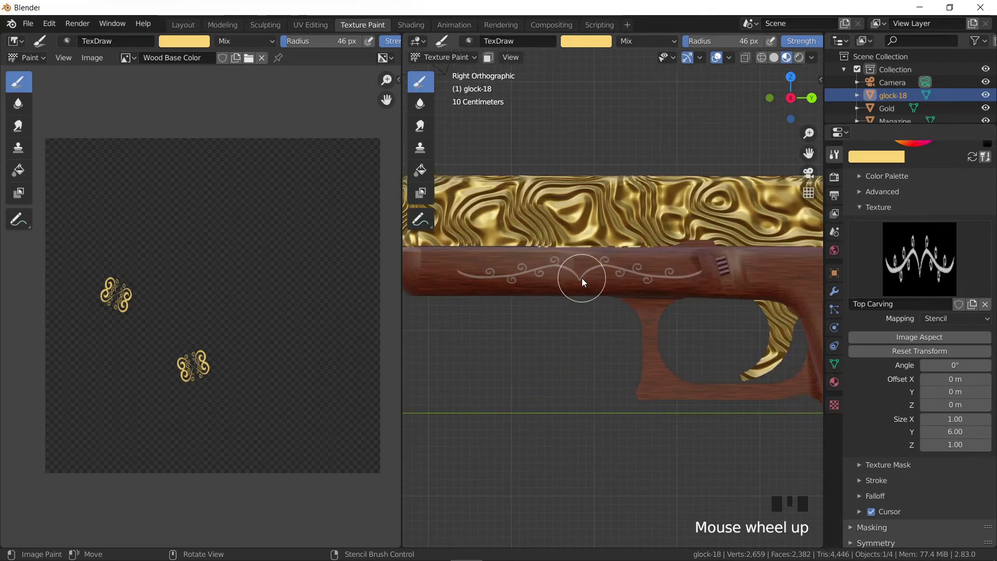
right_click_drag(581, 277, 578, 276, "shift")
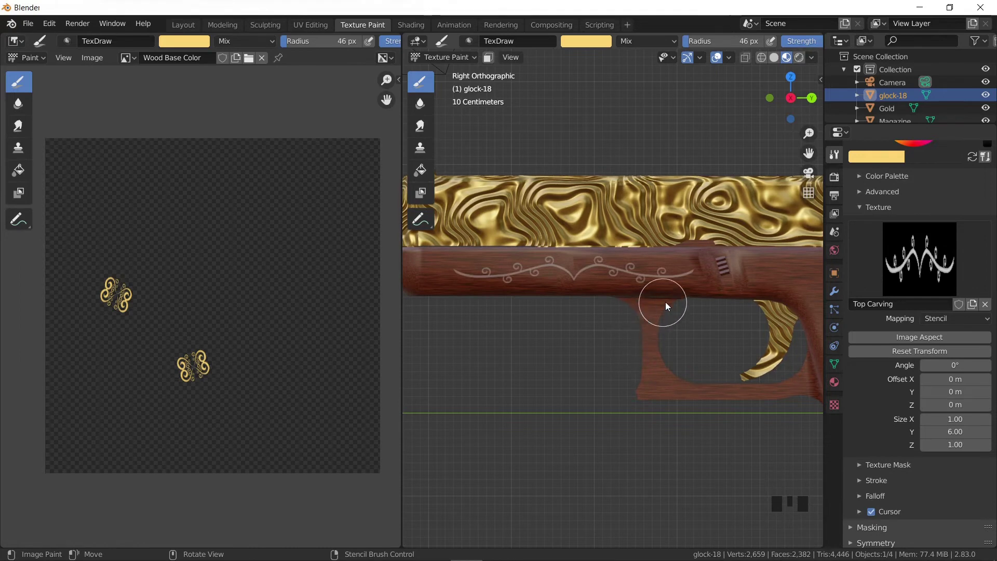
Paint the gold Top Carving ornament along the frame and check it in the Layout view.
left_click(713, 270)
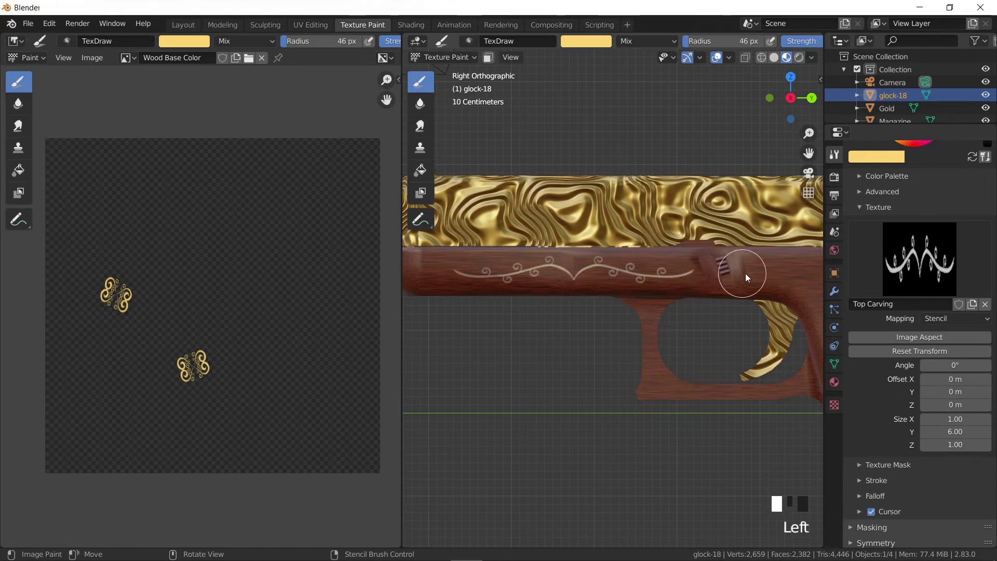
mouse_move(524, 272)
left_mouse_down()
mouse_move(693, 266)
mouse_move(717, 288)
left_mouse_up()
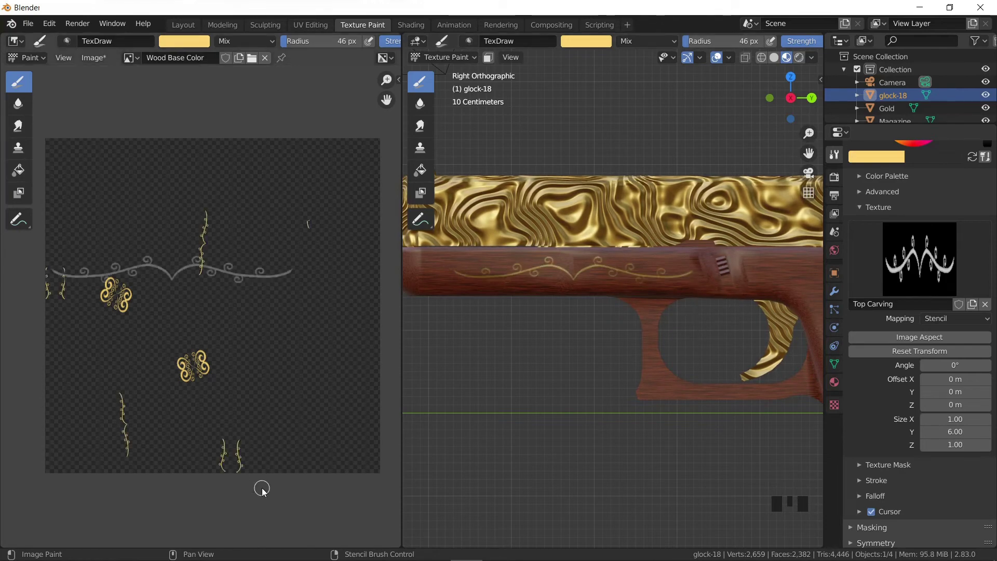
left_click(185, 24)
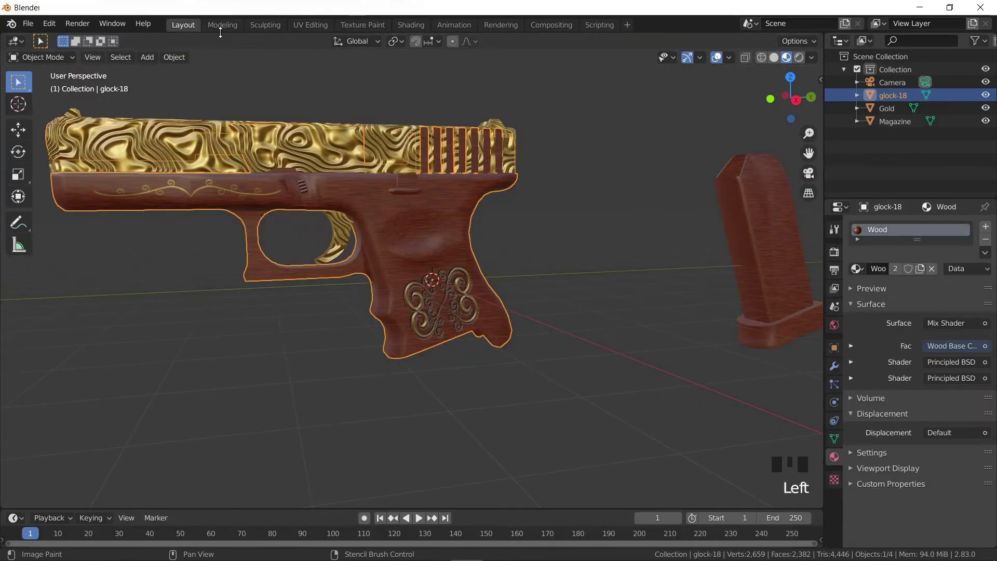
middle_click_drag(334, 182, 463, 218, "shift")
scroll(494, 205, "up", 2)
scroll(463, 223, "down", 2)
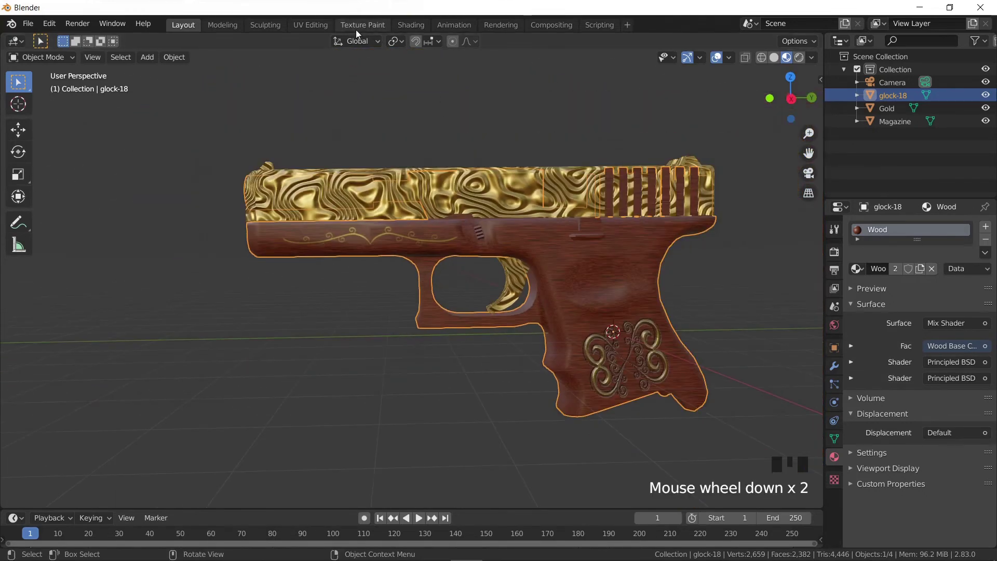
left_click(362, 24)
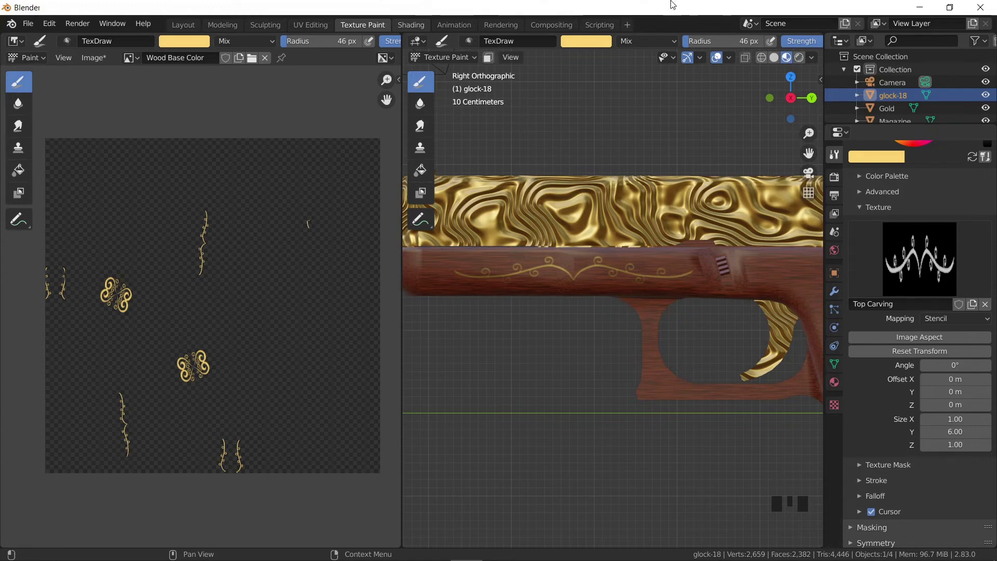
Paint the frame ornament in black into the Wood Bump image so it looks engraved.
scroll(952, 301, "up", 6)
scroll(951, 301, "up", 8)
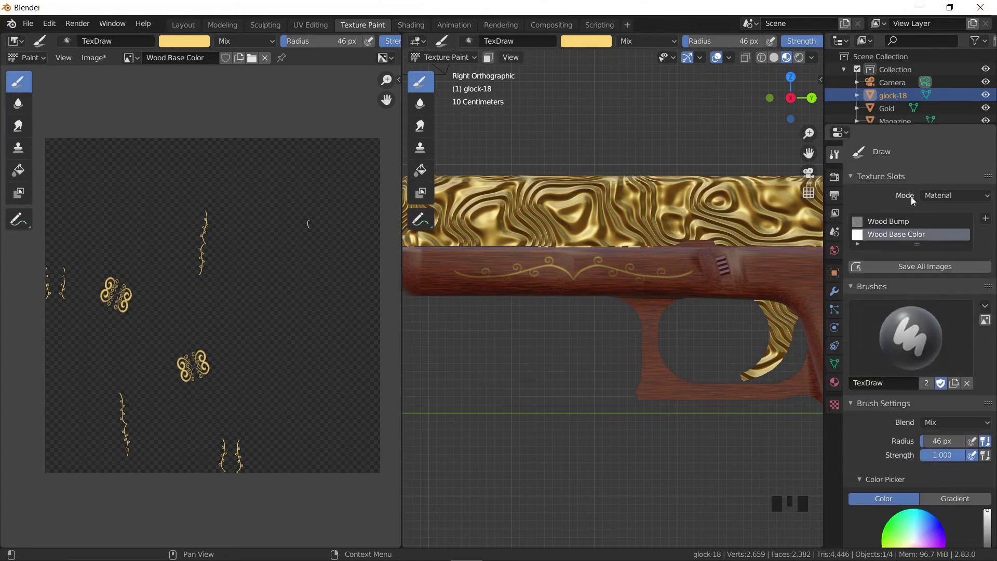
left_click(899, 221)
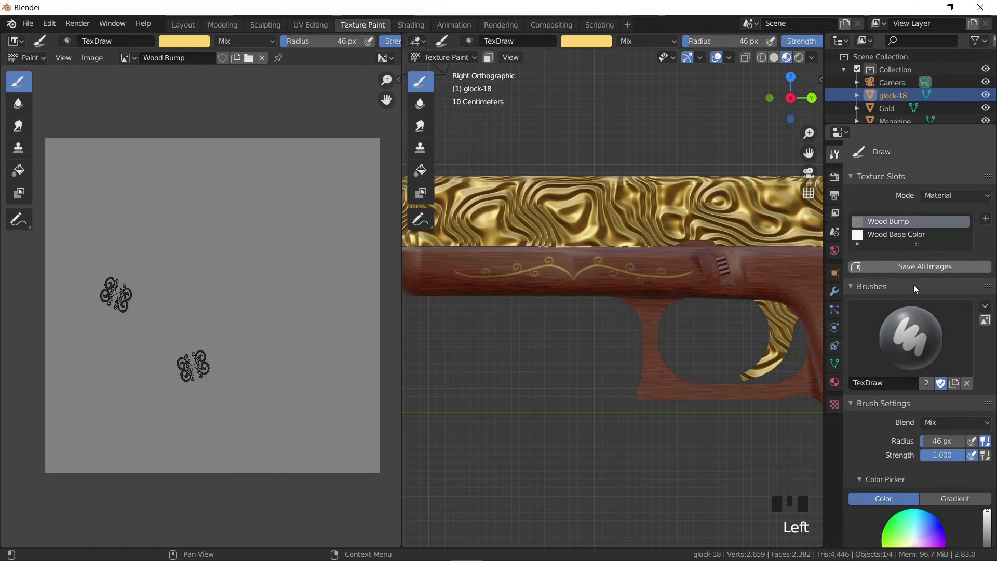
scroll(929, 331, "down", 5)
scroll(929, 332, "down", 5)
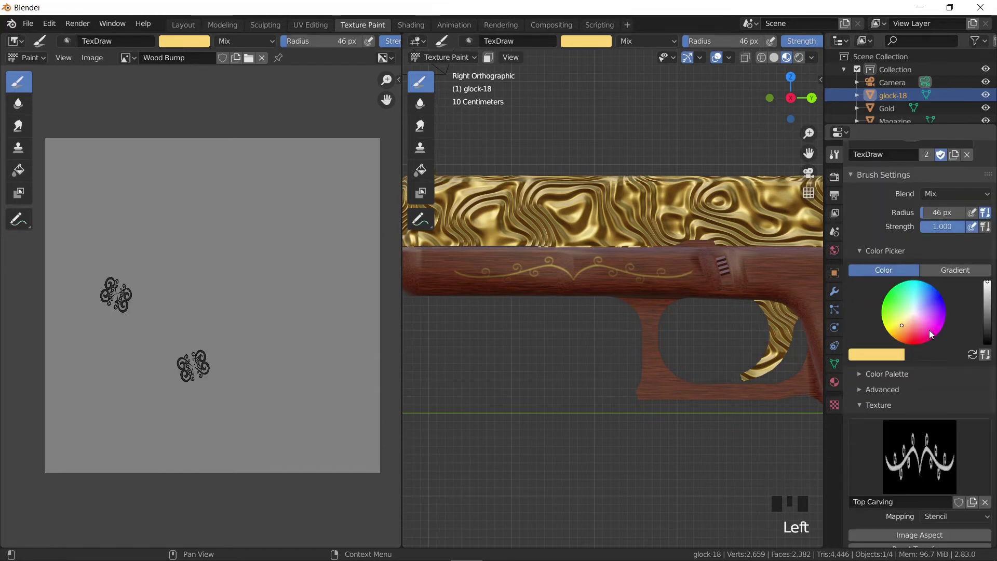
left_click(972, 355)
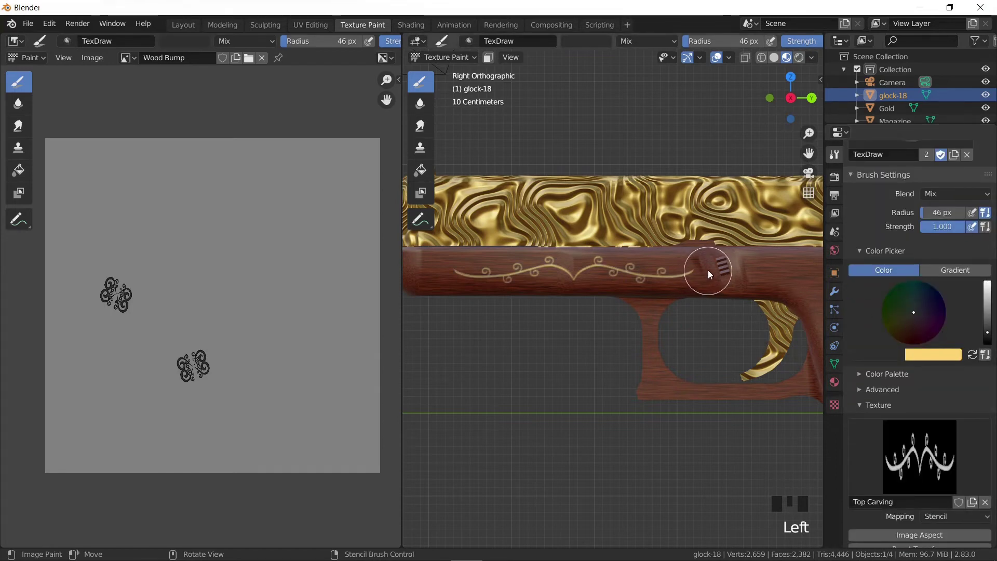
mouse_move(709, 273)
left_mouse_down()
mouse_move(615, 281)
mouse_move(436, 270)
mouse_move(721, 278)
mouse_move(432, 276)
mouse_move(418, 312)
left_mouse_up()
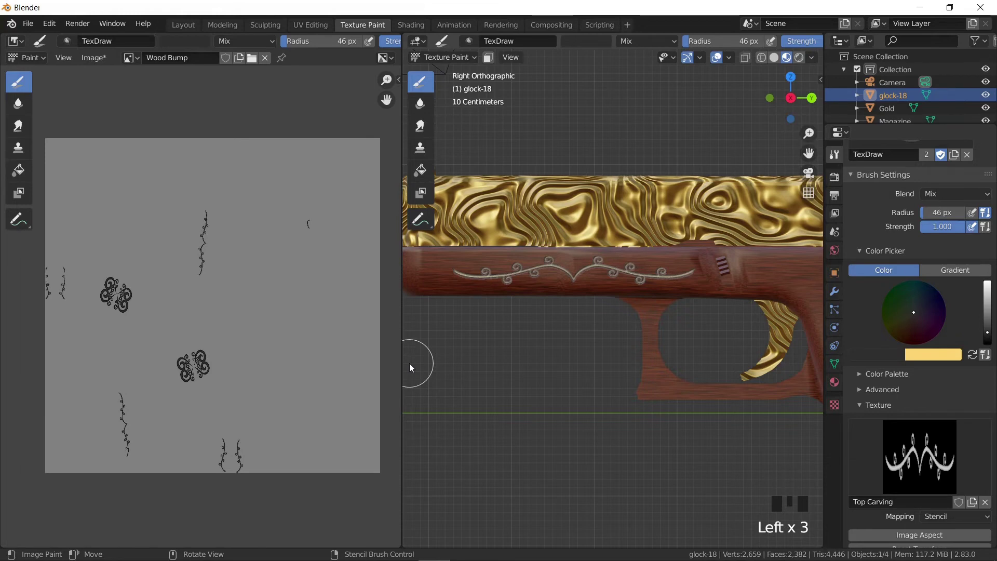
Move the scrollwork stencil onto the frame above the grip and paint it into Wood Bump.
mouse_move(769, 271)
middle_mouse_down("shift")
mouse_move(590, 294)
mouse_move(494, 289)
mouse_move(509, 288)
middle_mouse_up("shift")
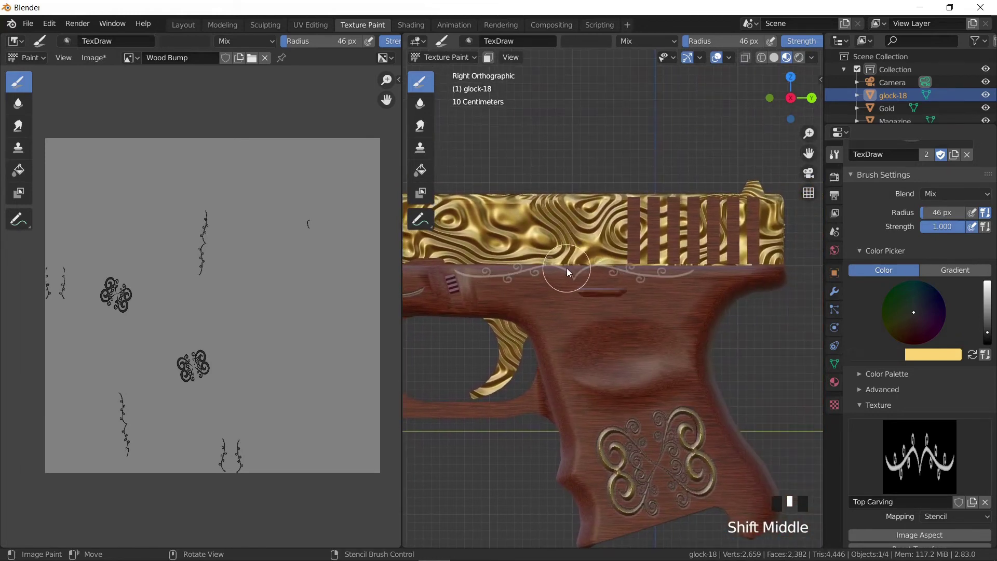
right_click_drag(566, 268, 631, 287)
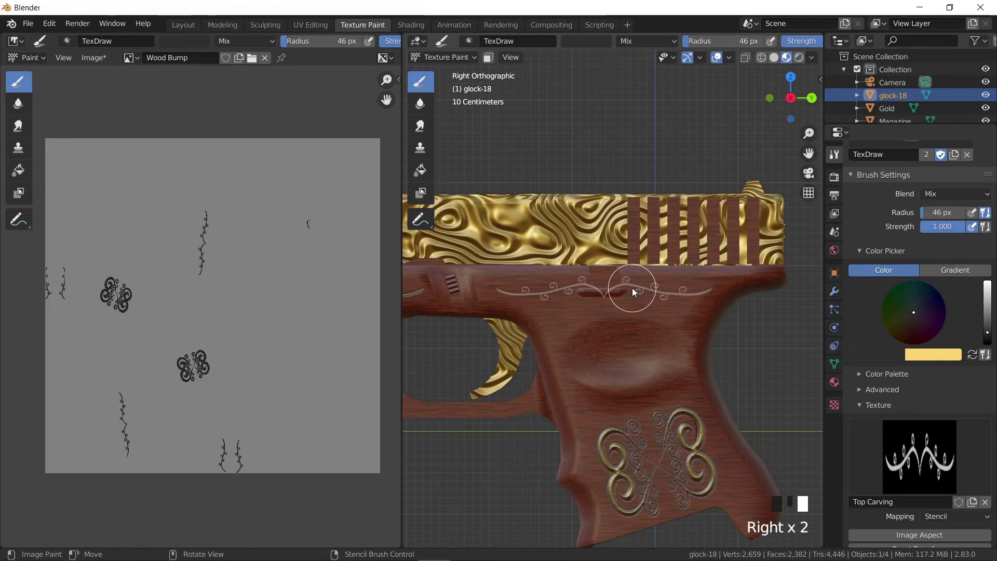
left_click_drag(722, 288, 525, 289)
mouse_move(737, 297)
left_mouse_down()
mouse_move(499, 290)
mouse_move(489, 333)
left_mouse_up()
scroll(891, 378, "up", 6)
Switch to the Wood Base Color image, swap back to yellow, and paint the frame scrollwork.
scroll(911, 372, "up", 8)
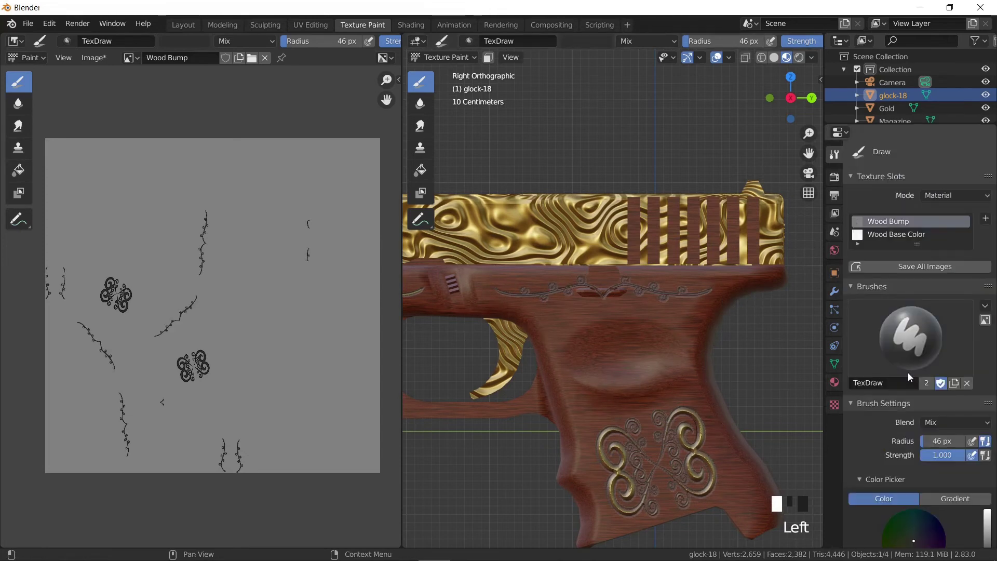
left_click(905, 233)
scroll(882, 400, "down", 9)
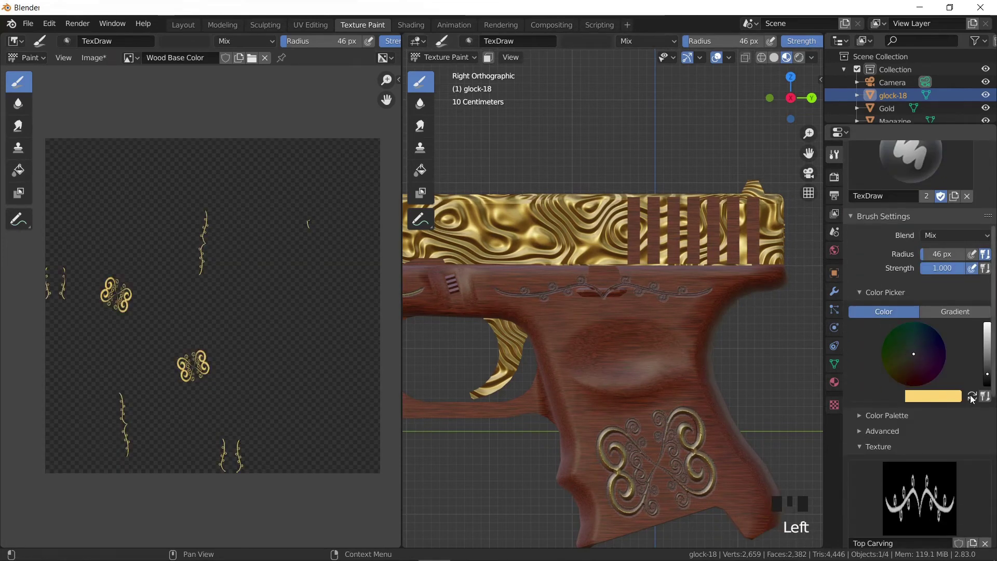
left_click(972, 396)
left_click_drag(733, 288, 588, 297)
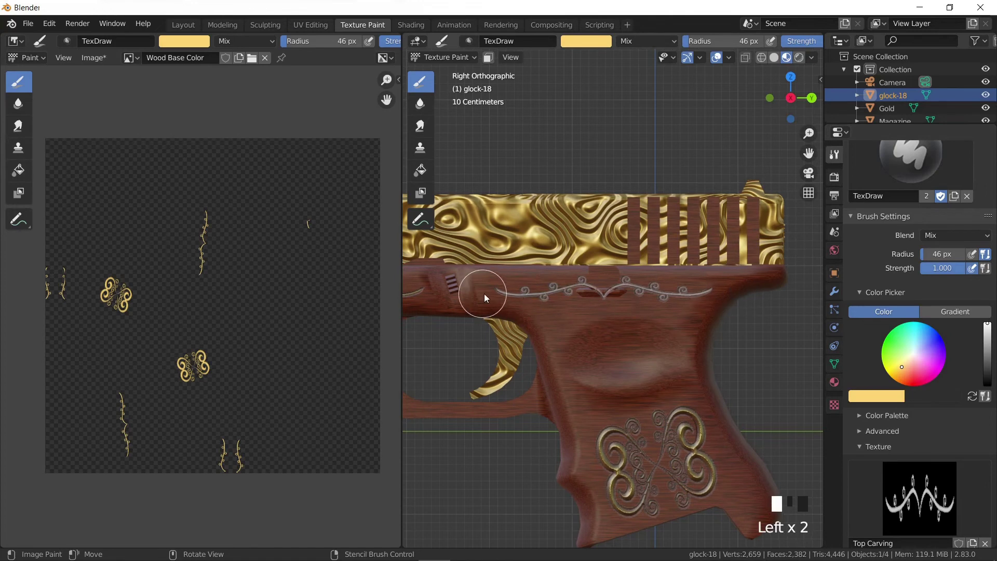
left_click_drag(467, 282, 463, 307)
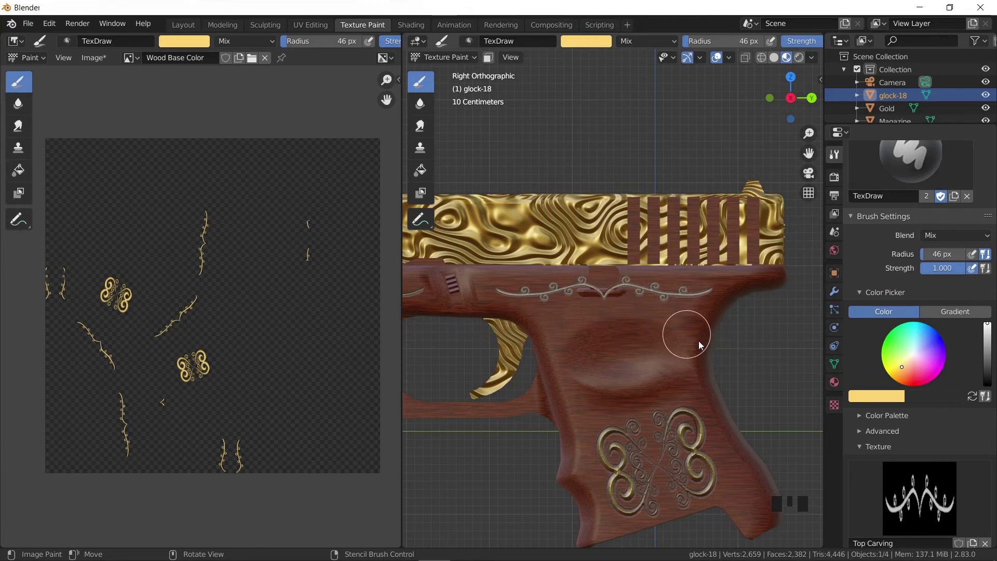
scroll(922, 375, "down", 1)
scroll(922, 374, "up", 6)
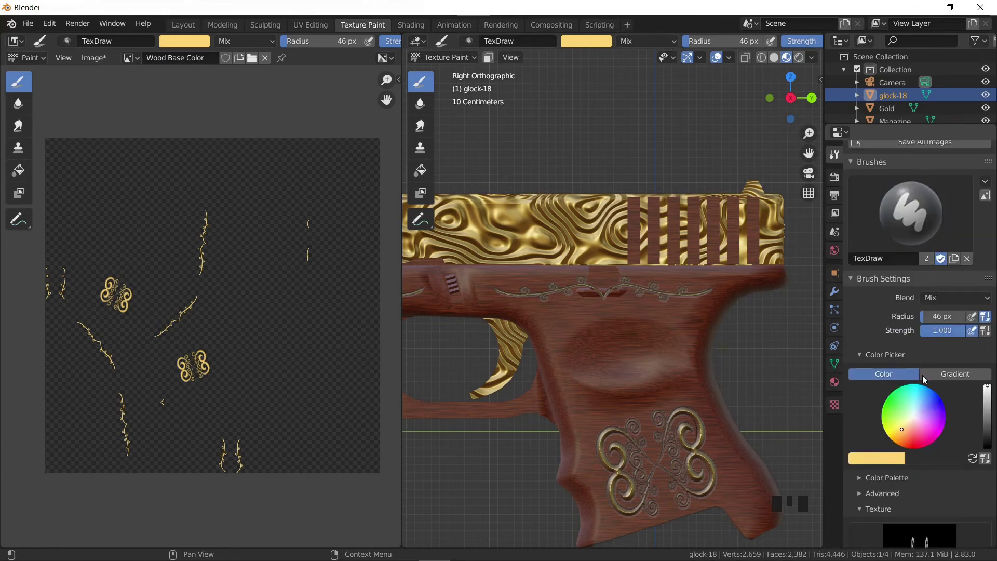
Set brush blend to Erase Alpha, unlink the Top Carving texture, and save with Alt+S.
left_click(953, 337)
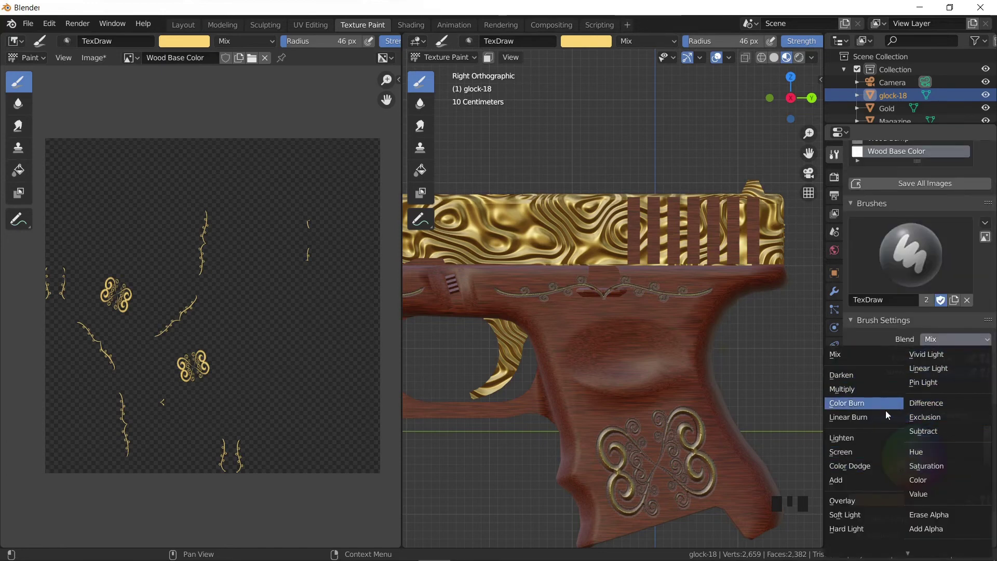
left_click(928, 514)
scroll(931, 450, "down", 12)
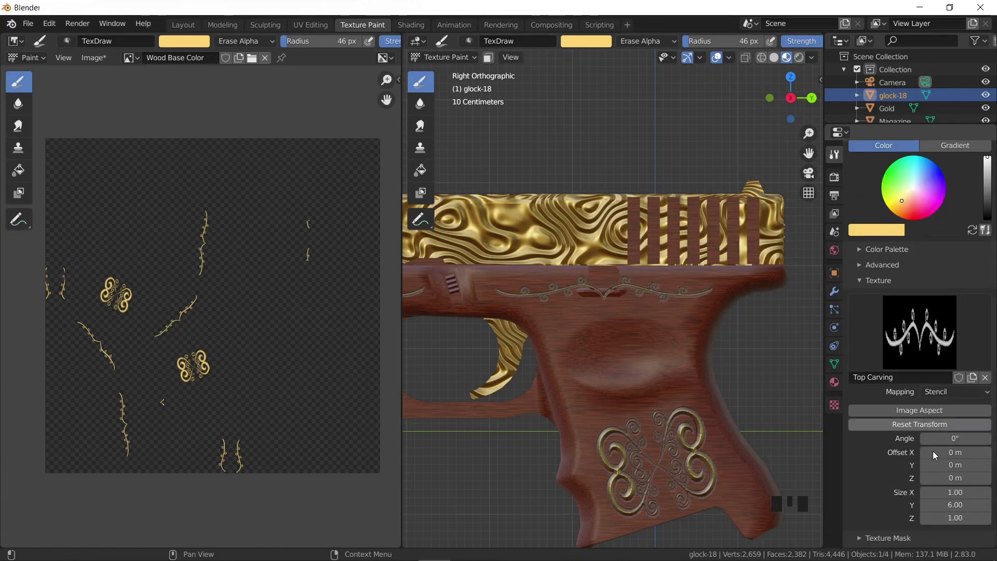
left_click(985, 378)
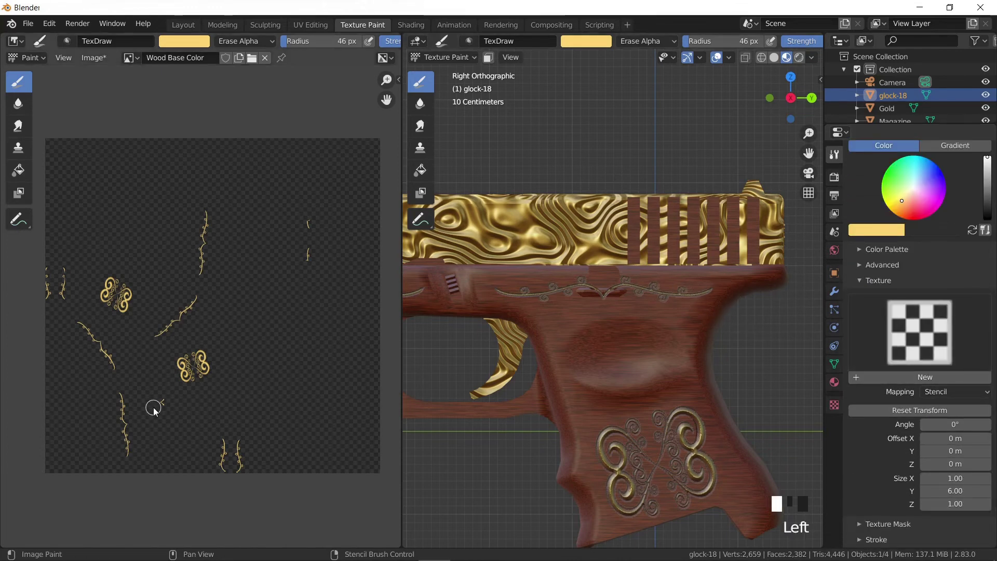
scroll(154, 407, "up", 4)
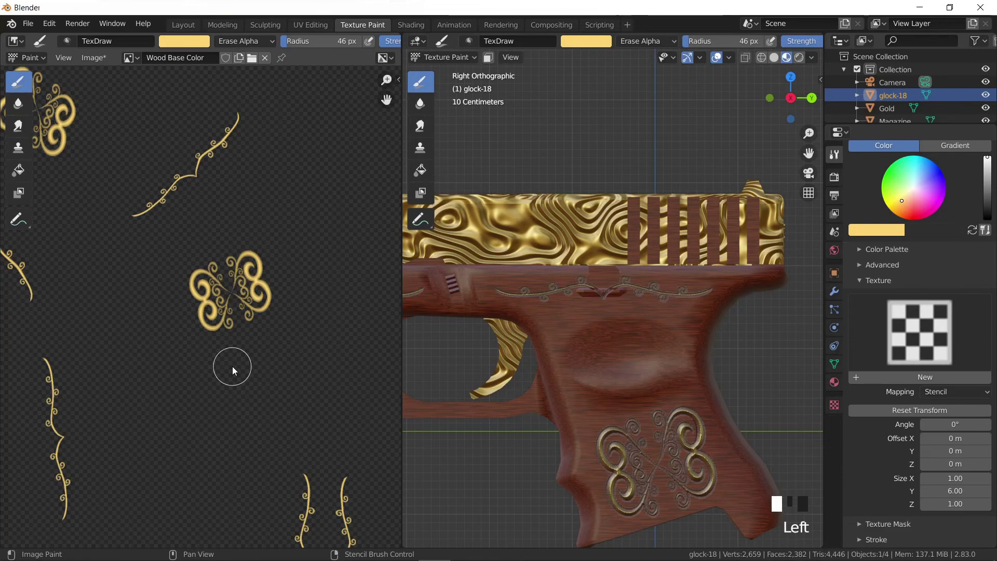
key("alt+s")
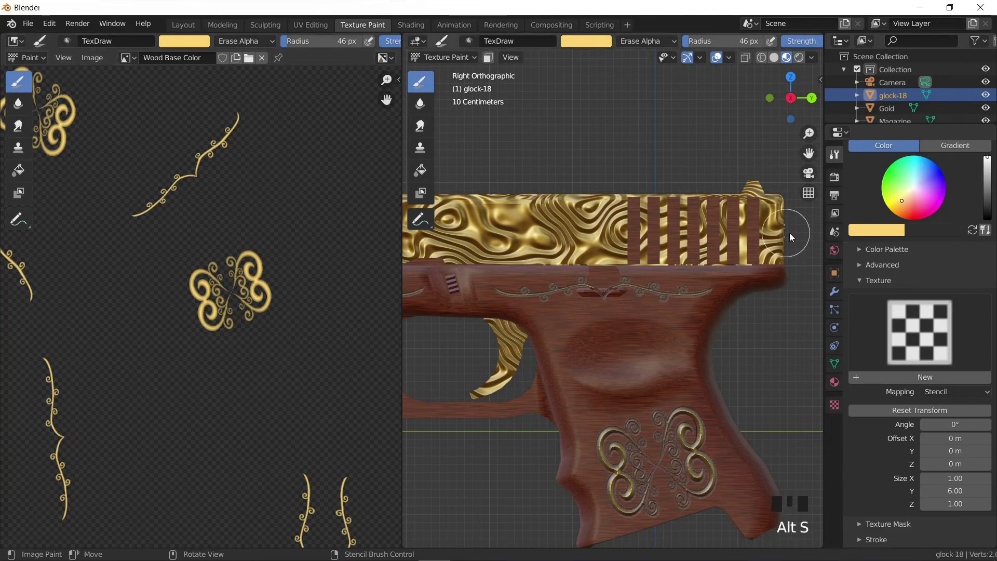
scroll(904, 248, "up", 10)
Make Wood Bump the painted image and set the brush blend back to Mix.
left_click(891, 221)
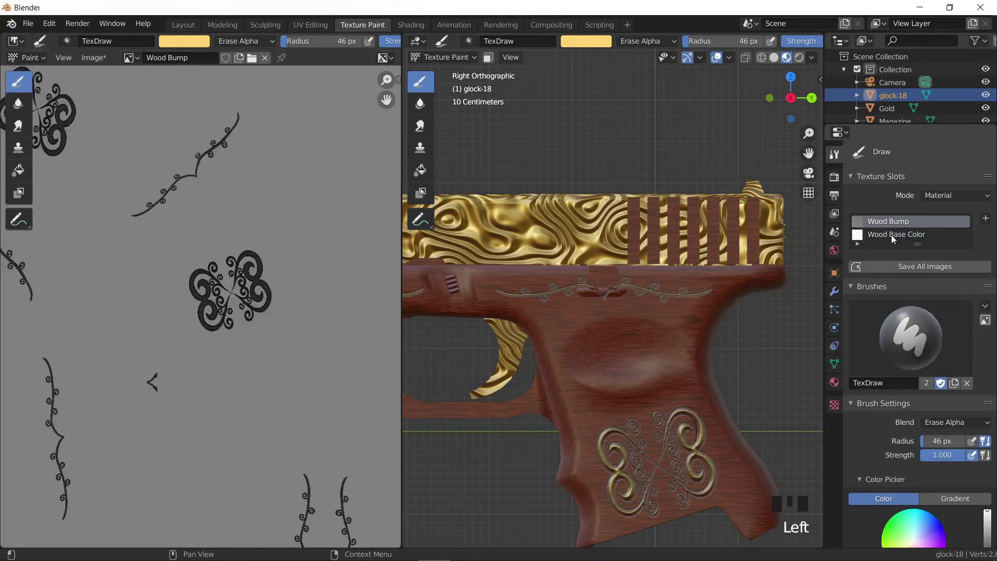
scroll(903, 321, "down", 6)
left_click(952, 298)
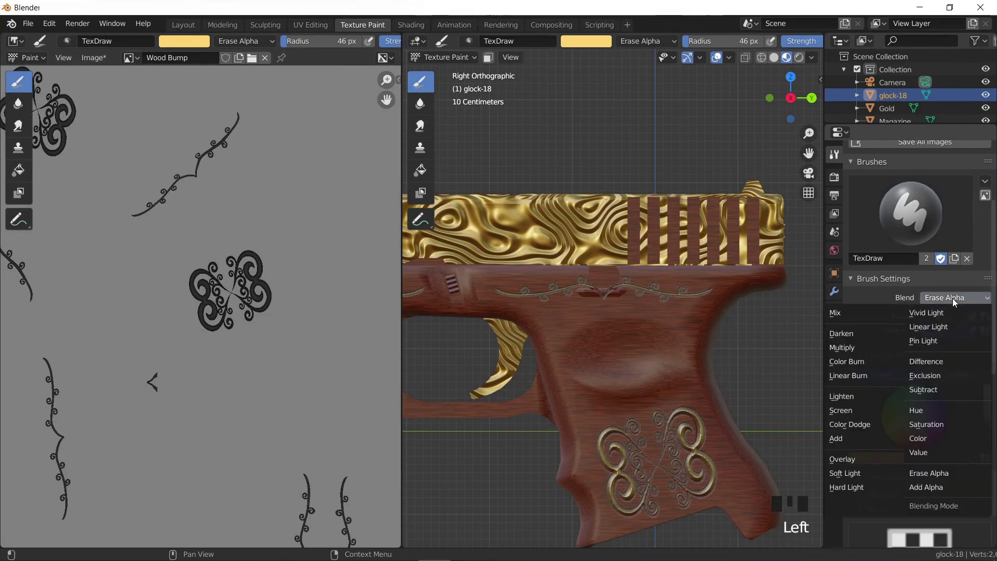
left_click(859, 312)
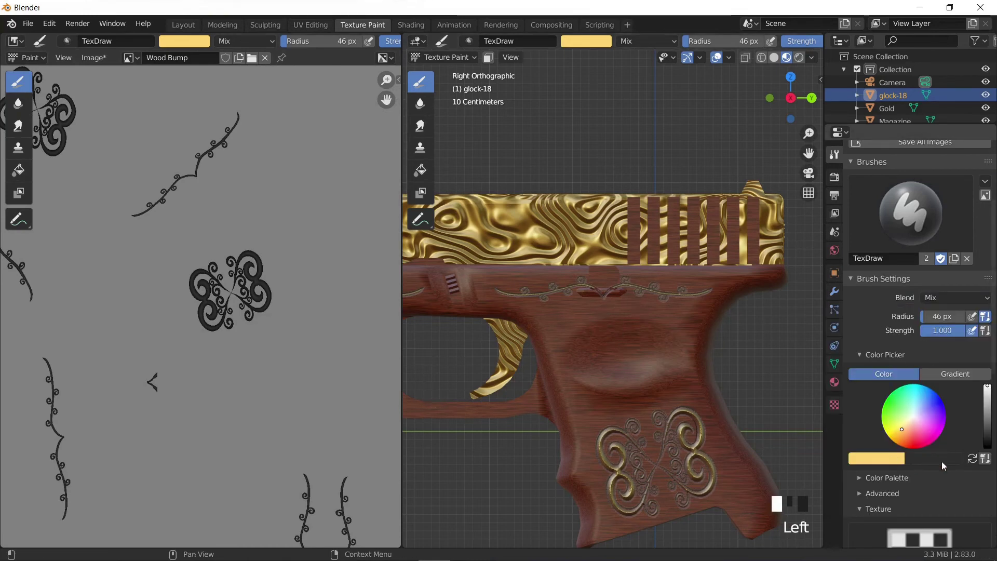
Sample the Wood Bump neutral grey as brush colour, paint a stroke, and save with Alt+S.
left_click(884, 461)
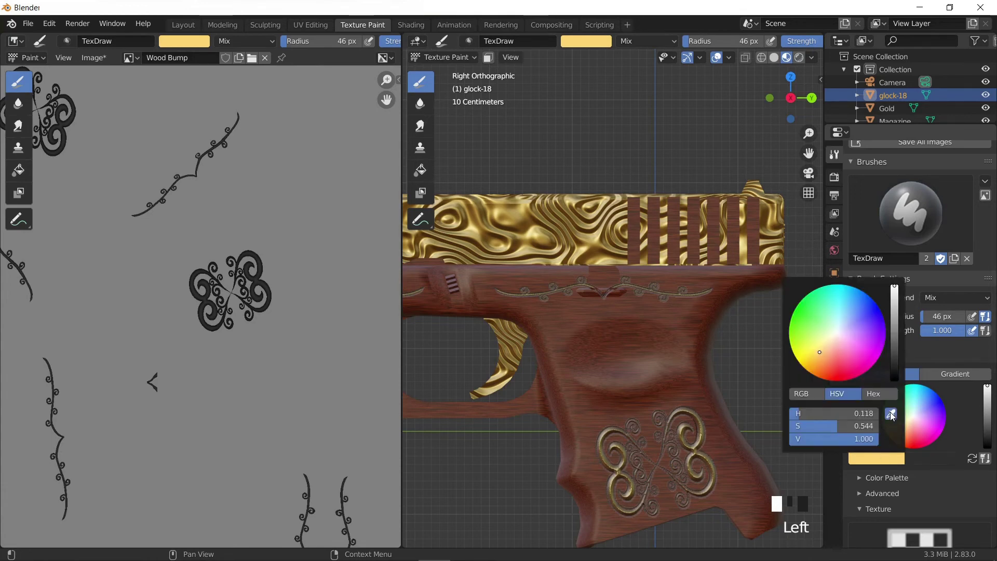
left_click(890, 414)
key("Escape")
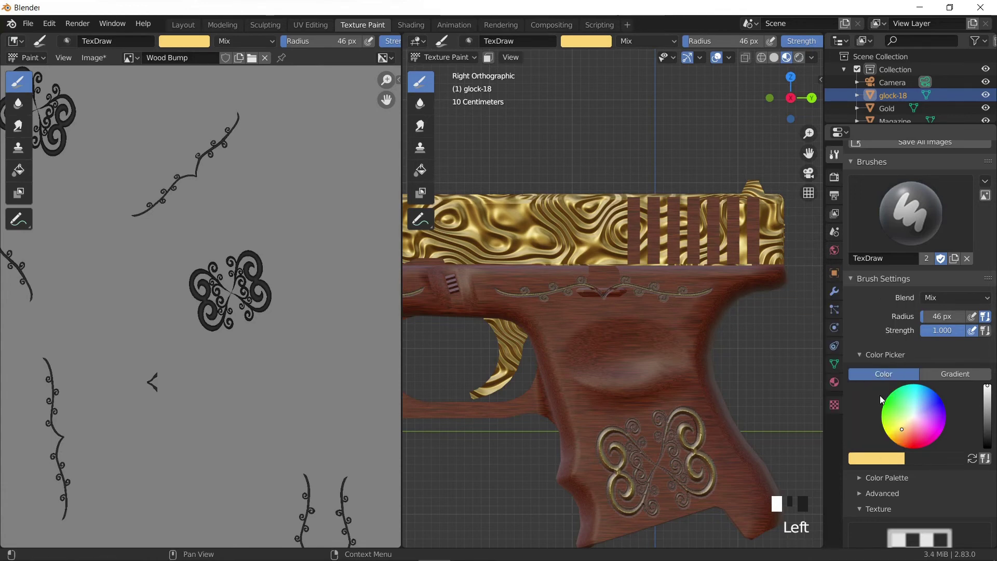
scroll(875, 446, "up", 4)
left_click(875, 543)
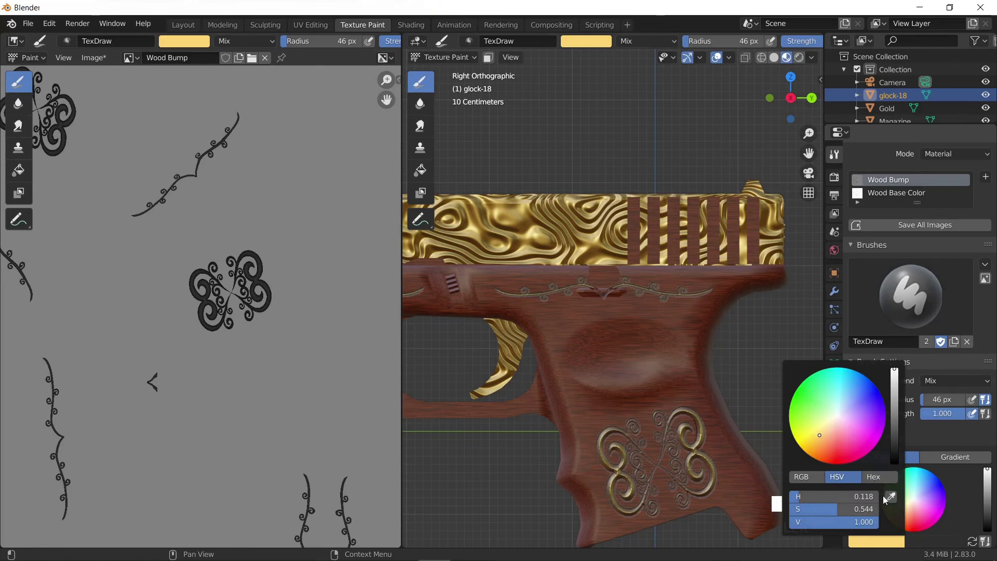
left_click(890, 499)
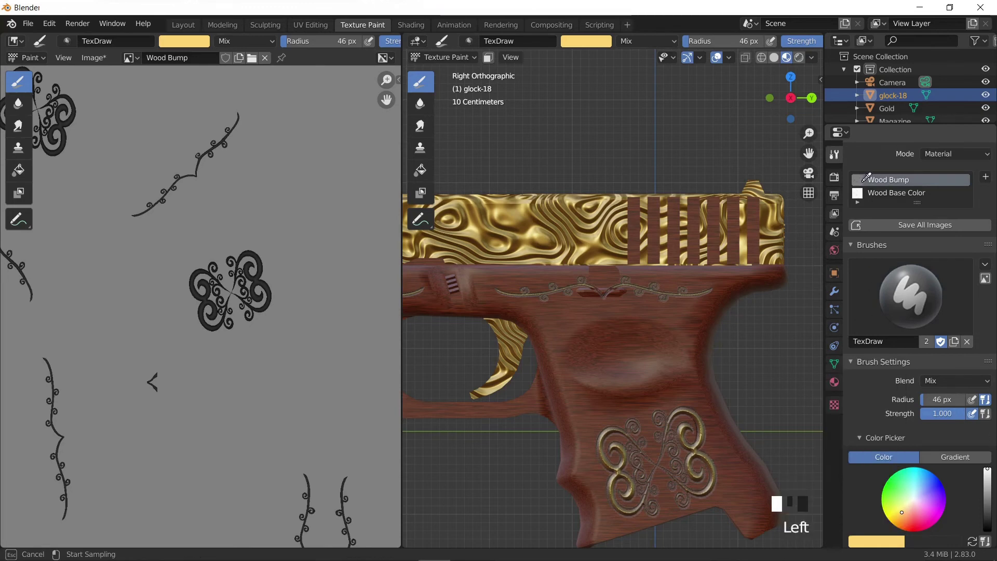
left_click(860, 180)
left_click_drag(152, 376, 150, 396)
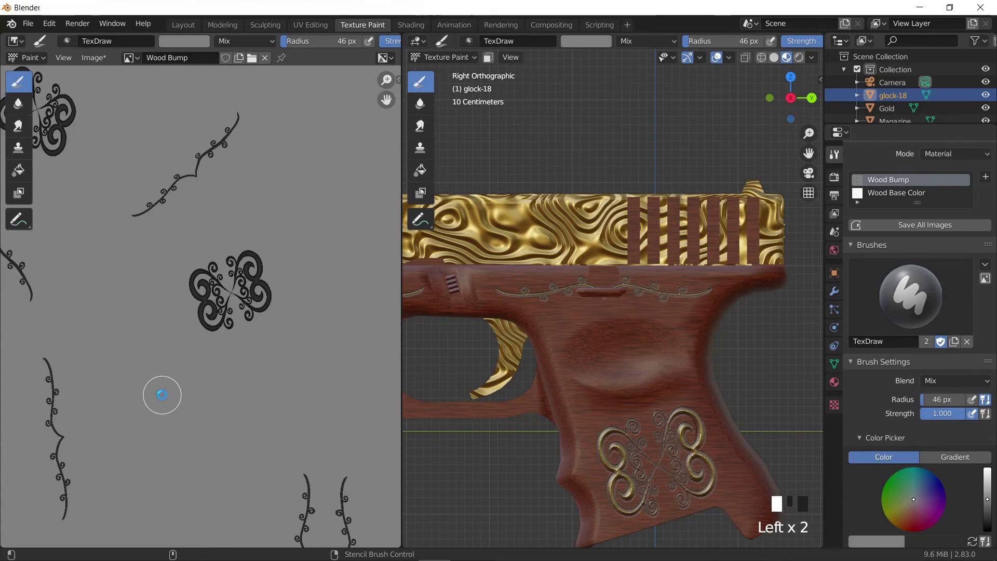
key("alt+s")
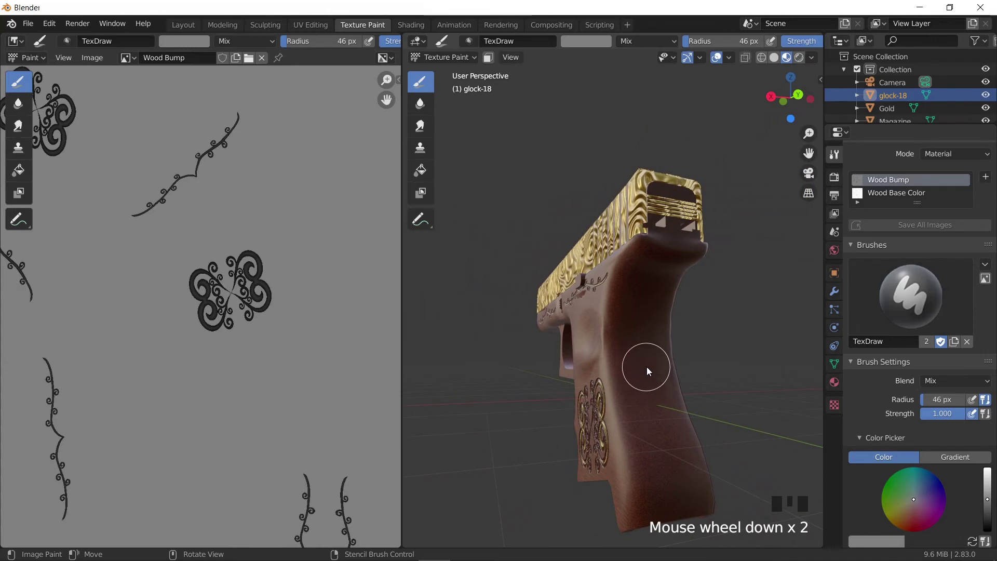
Zoom out to the whole pistol and raise the brush colour to full white.
middle_click_drag(646, 367, 670, 375)
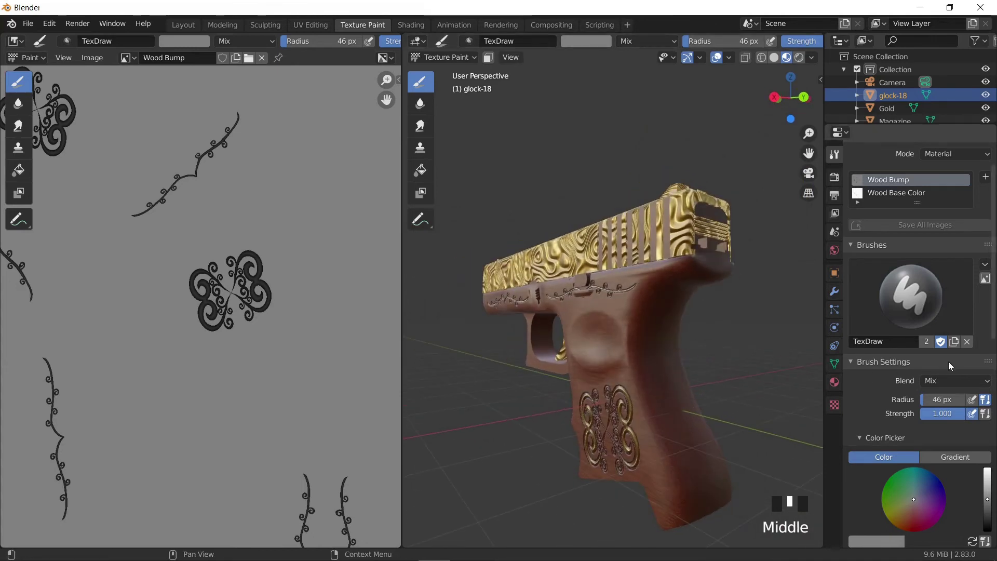
scroll(943, 327, "down", 10)
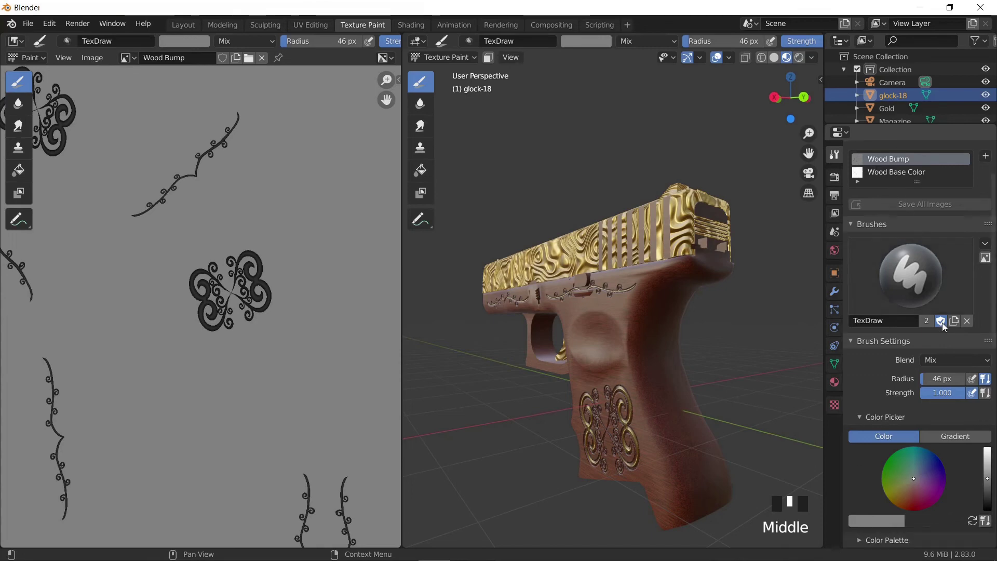
scroll(942, 328, "up", 3)
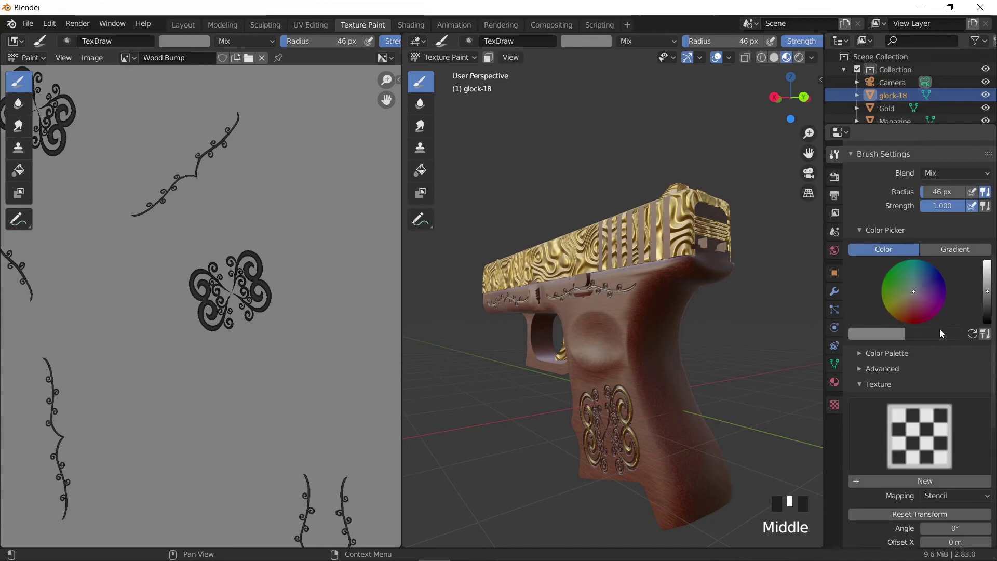
left_click(882, 335)
left_click_drag(894, 210, 894, 161)
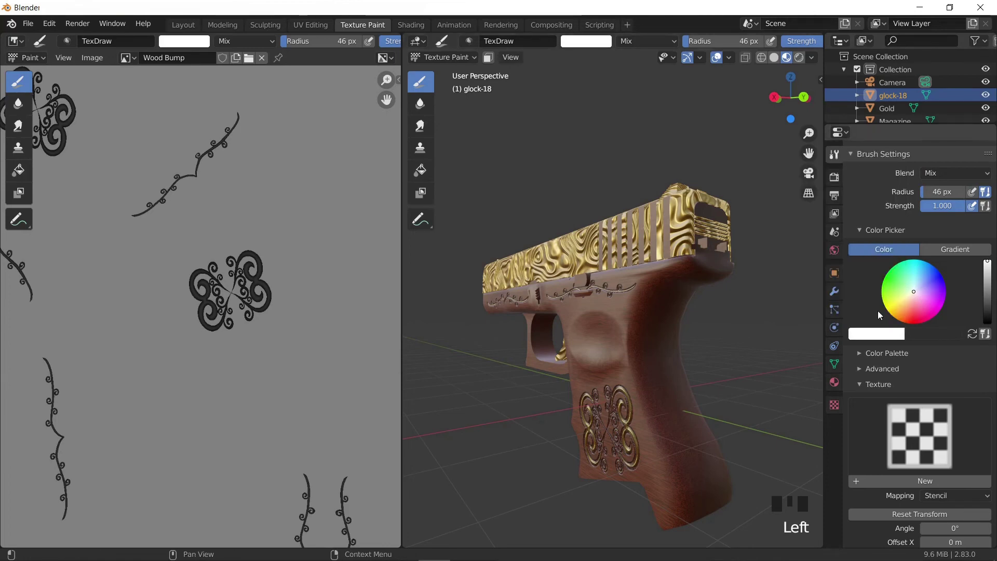
Set the brush Stroke Method to Line with 180% spacing.
scroll(887, 388, "down", 2)
scroll(888, 389, "down", 10)
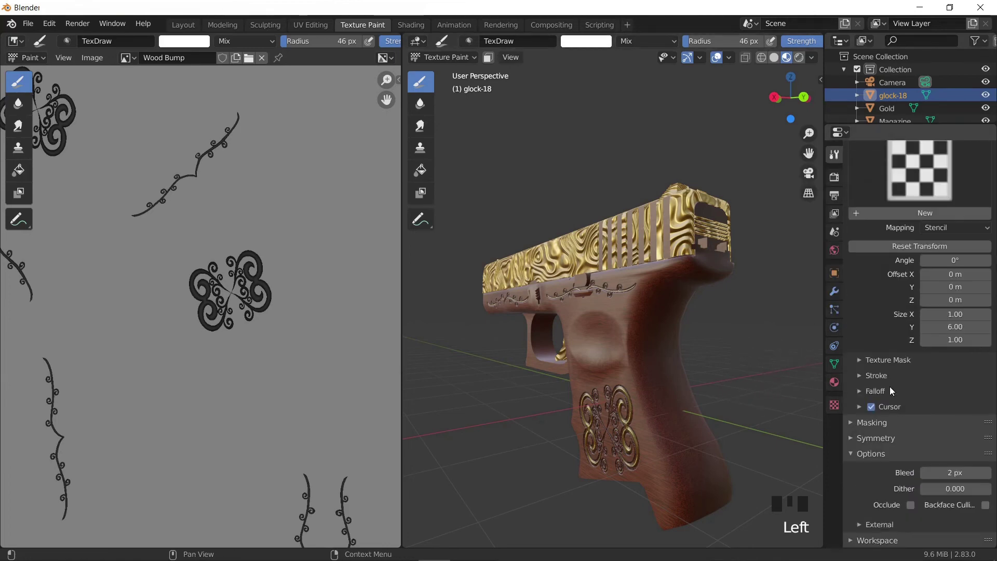
left_click(872, 376)
scroll(892, 403, "down", 2)
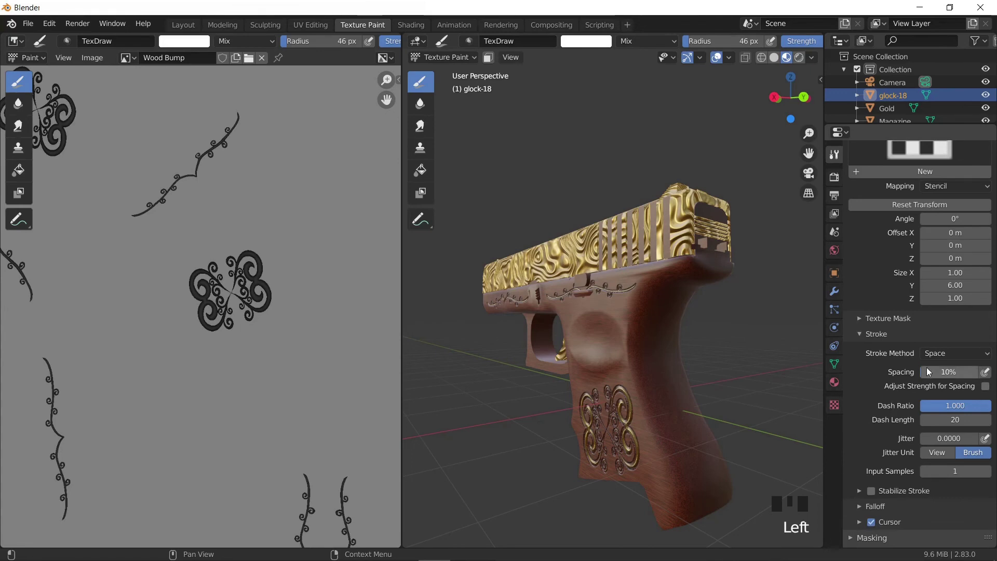
left_click(948, 352)
left_click(940, 438)
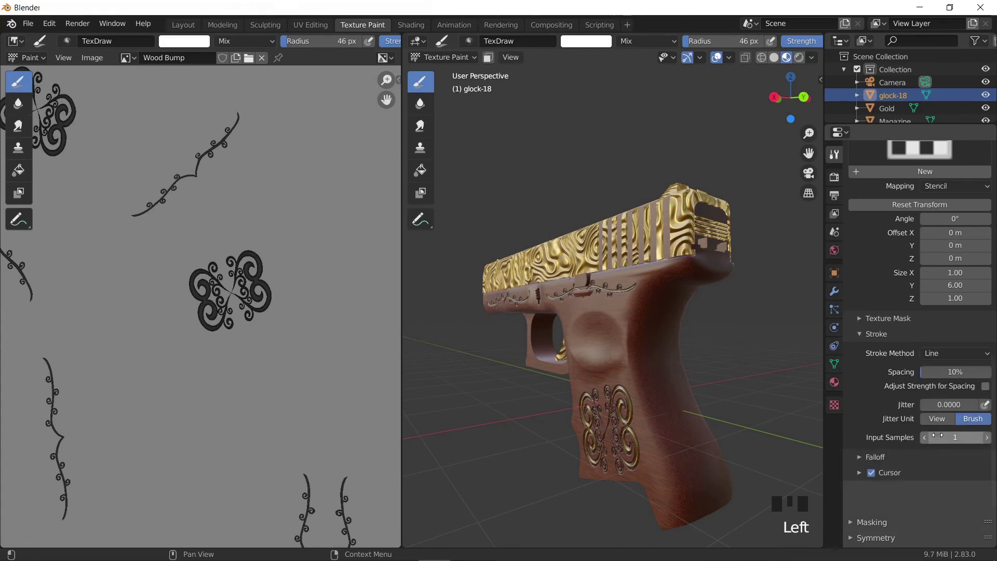
left_click(942, 372)
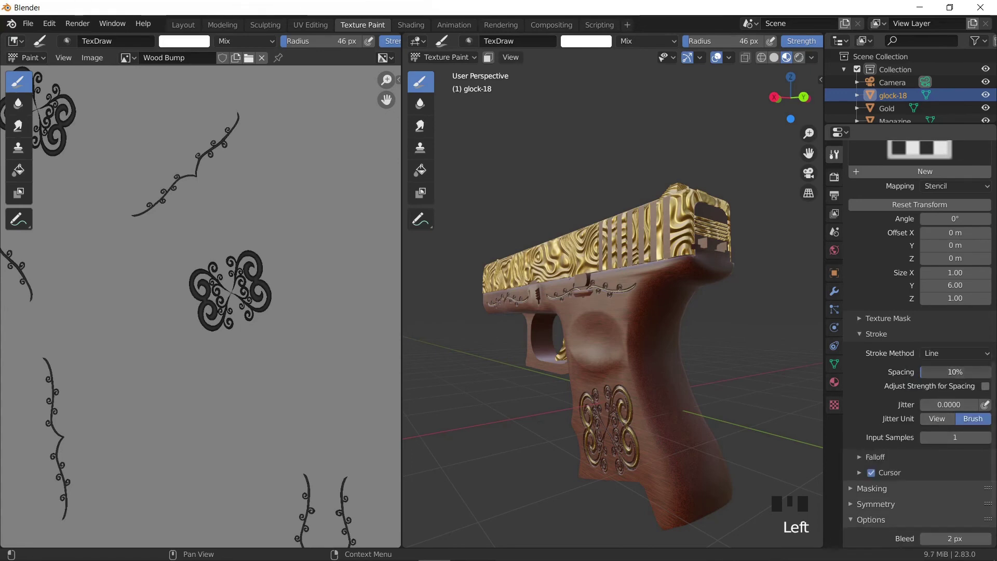
type("180")
key("Return")
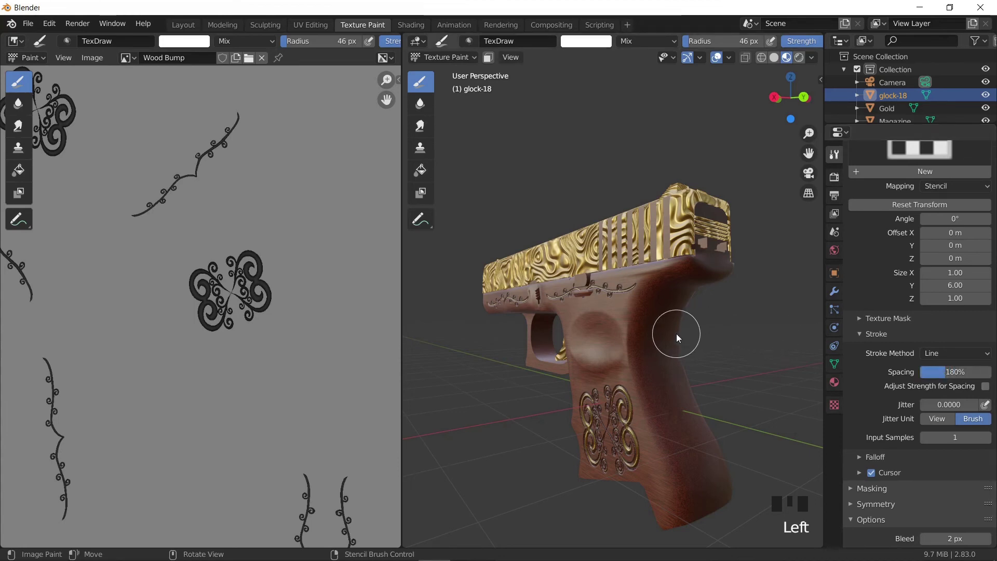
Shrink the brush radius down to 4 px.
key("f")
left_click(660, 343)
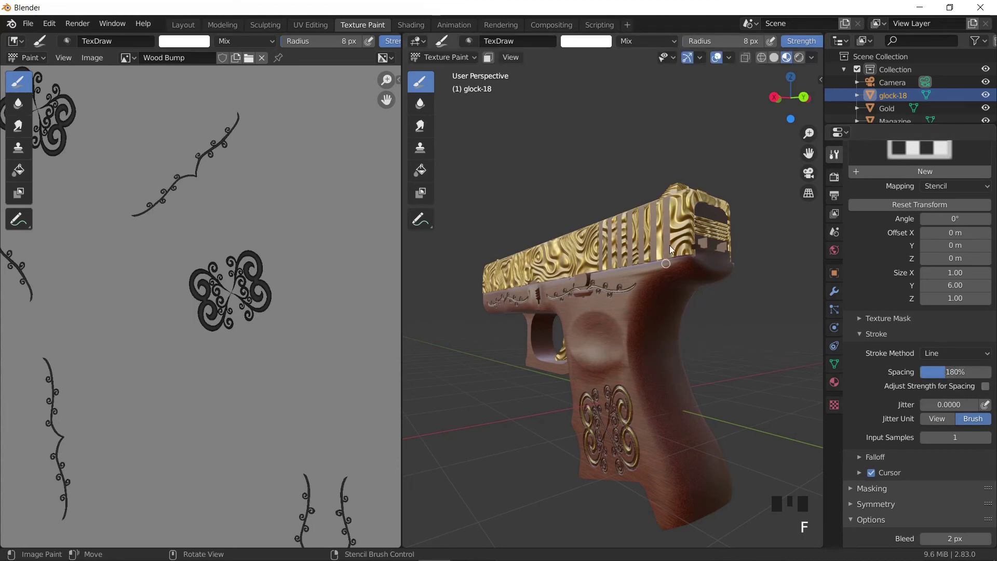
left_click_drag(745, 41, 732, 41)
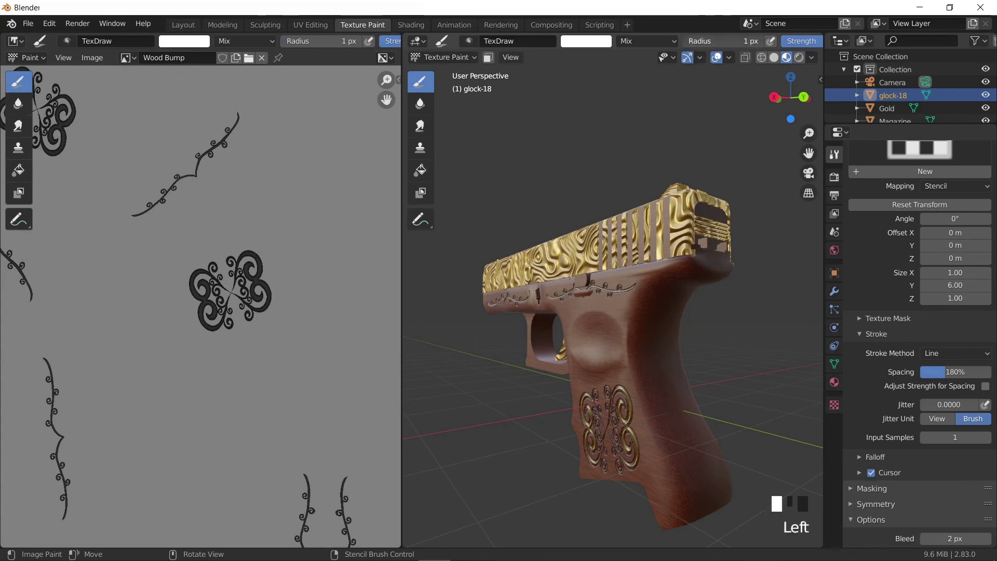
left_click(683, 41)
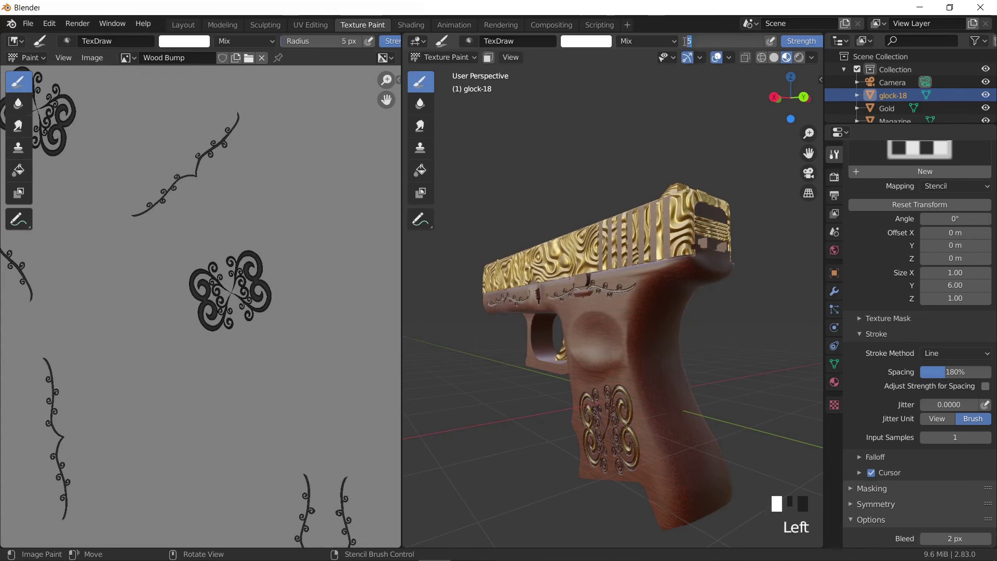
left_click(691, 96)
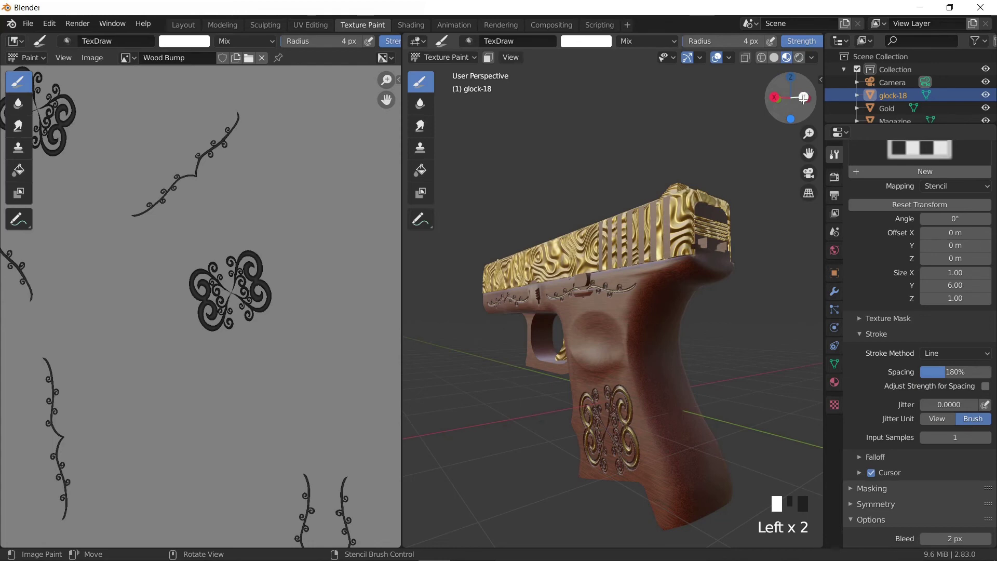
Switch to Back view, hide the Magazine, and enable Occlude and Backface Culling.
left_click(790, 117)
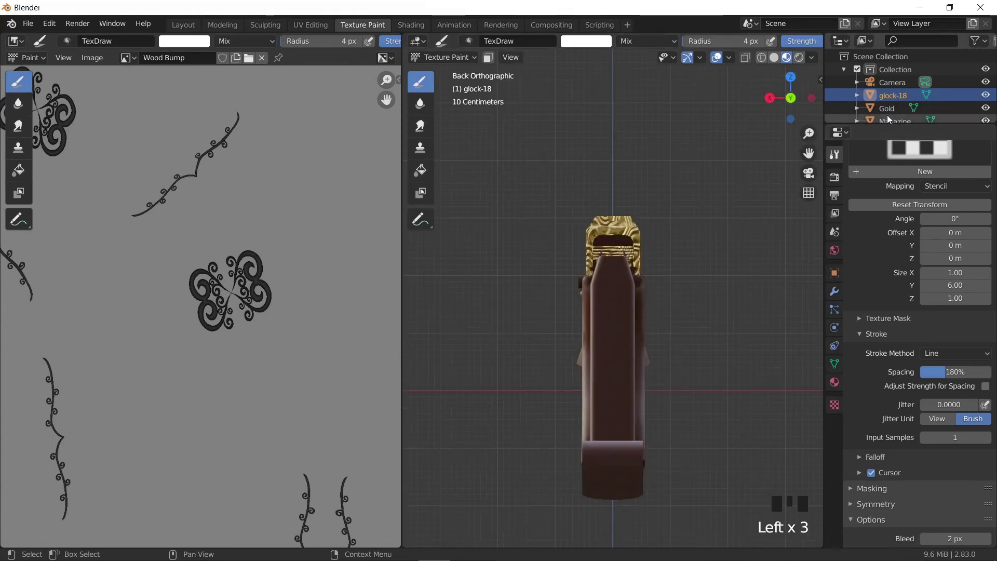
scroll(903, 108, "down", 1)
left_click(986, 111)
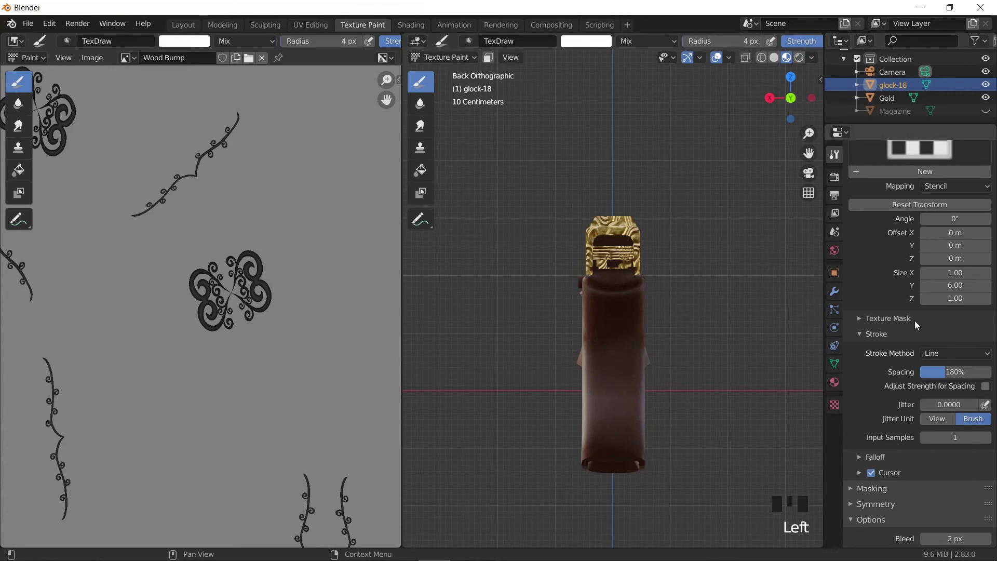
scroll(915, 320, "down", 3)
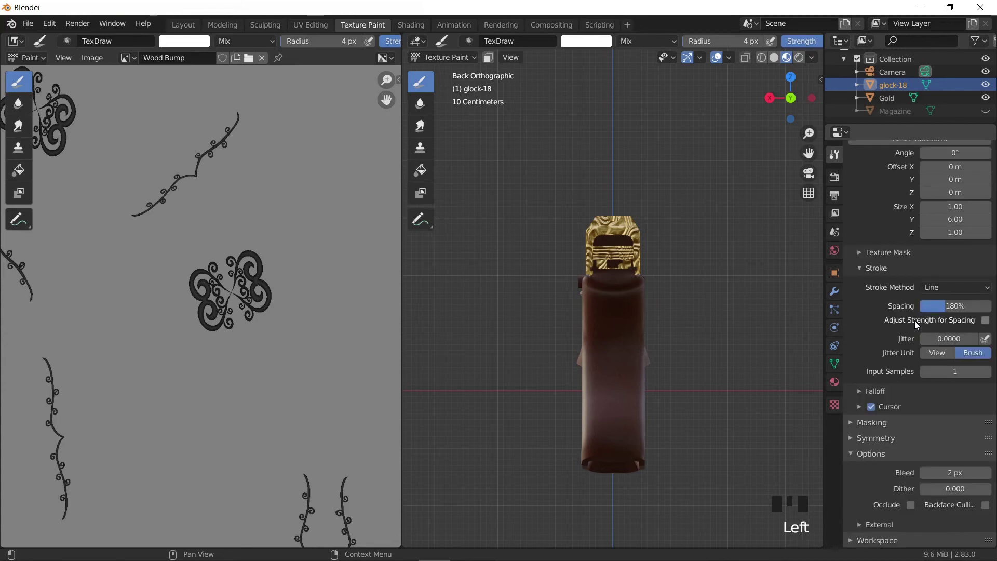
left_click(912, 505)
left_click(934, 504)
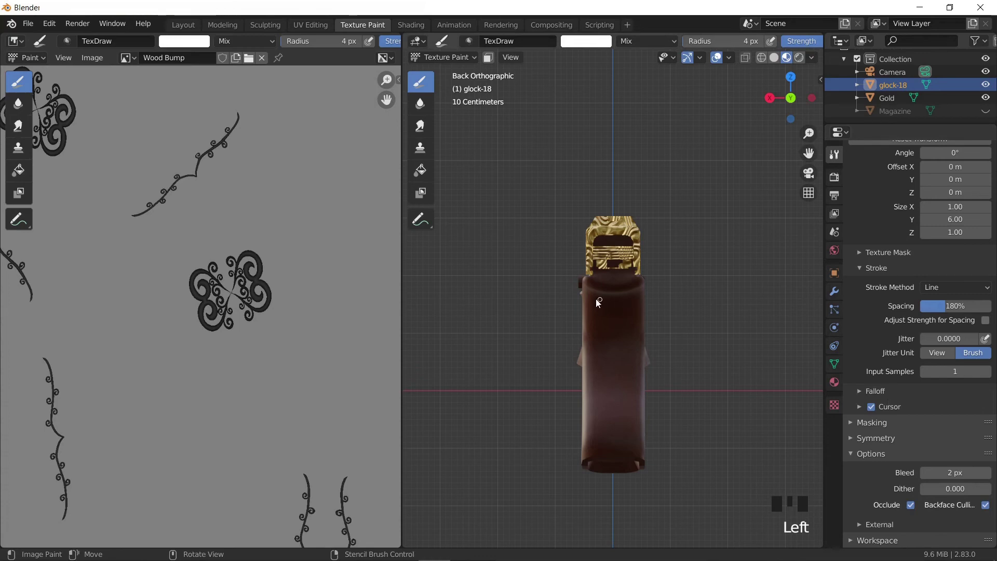
Paint side-by-side vertical columns of dots down the back of the grip into Wood Bump.
mouse_move(593, 293)
left_mouse_down()
mouse_move(594, 354)
mouse_move(638, 434)
mouse_move(598, 432)
mouse_move(583, 341)
left_mouse_up()
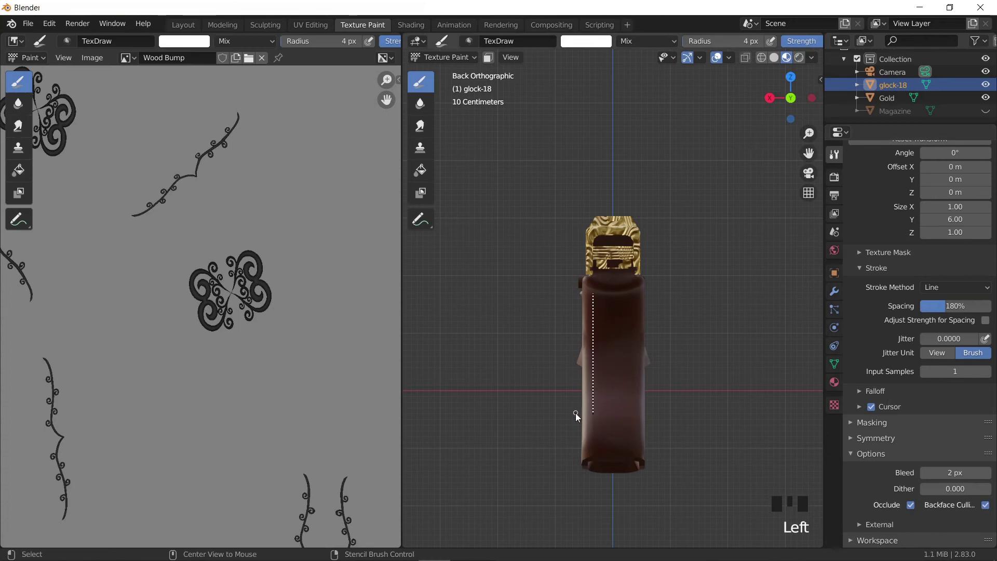
left_click_drag(593, 389, 593, 453)
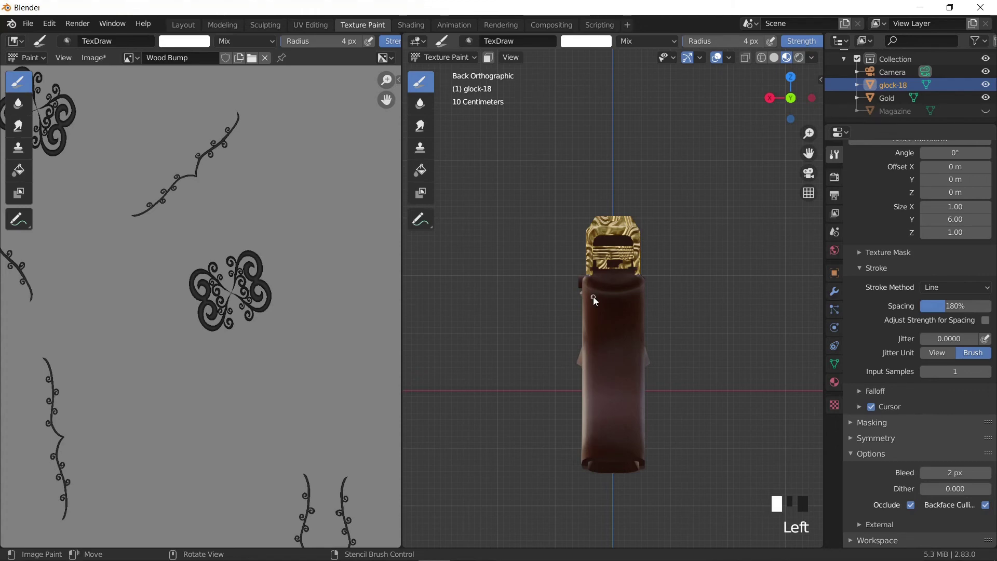
left_click_drag(593, 297, 594, 444)
left_click_drag(603, 303, 612, 441)
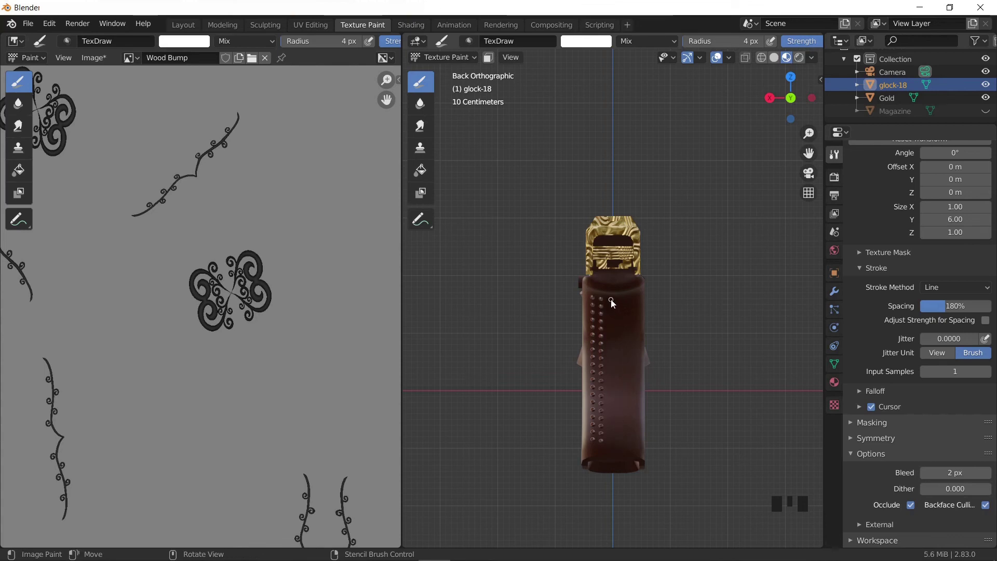
left_click_drag(610, 299, 614, 441)
left_click_drag(621, 299, 626, 442)
left_click_drag(630, 298, 631, 441)
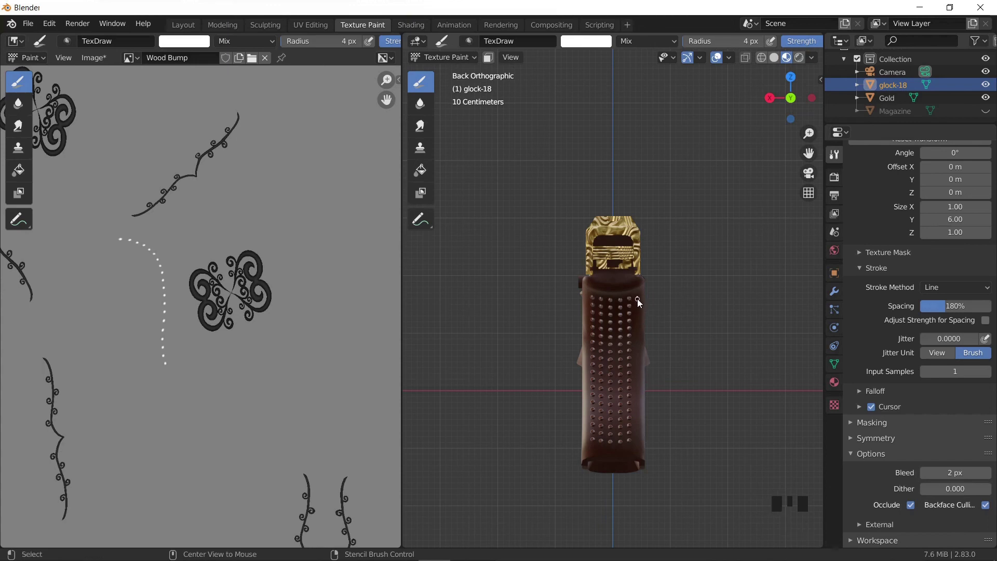
left_click_drag(637, 298, 641, 441)
scroll(655, 397, "down", 2)
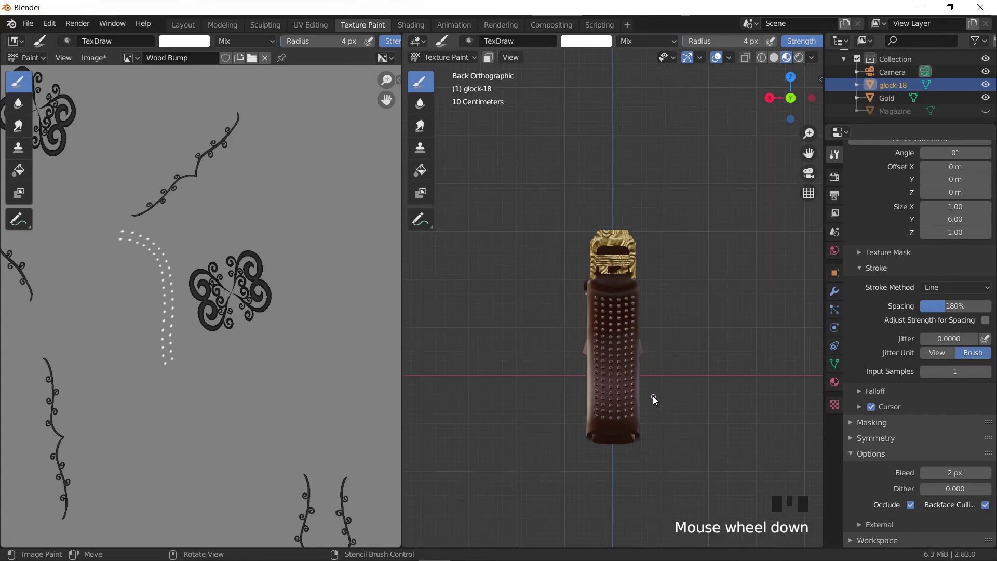
middle_click_drag(653, 396, 546, 367)
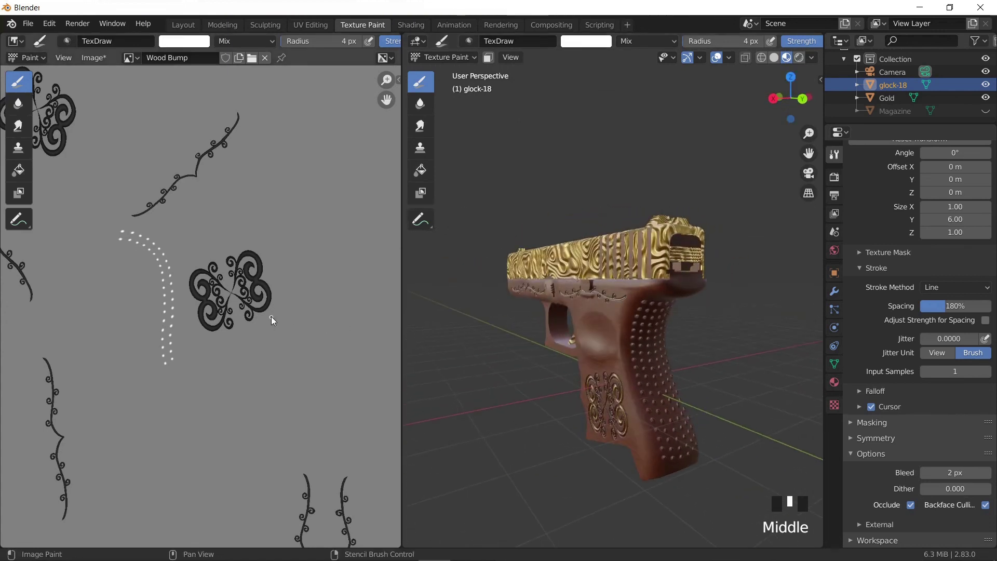
Save Wood Bump, then show the gun in Rendered shading in Layout, deselected.
key("alt+s")
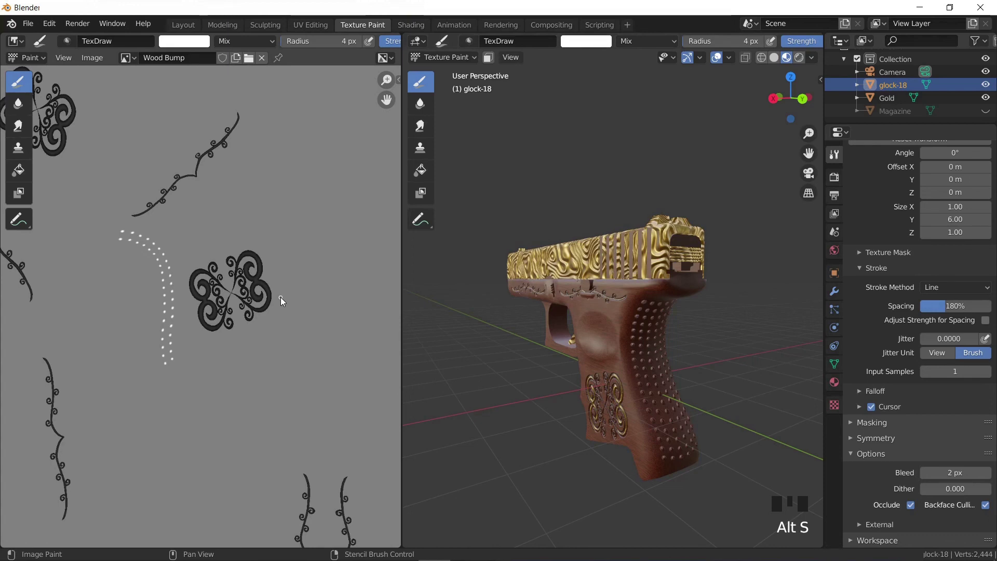
left_click(199, 25)
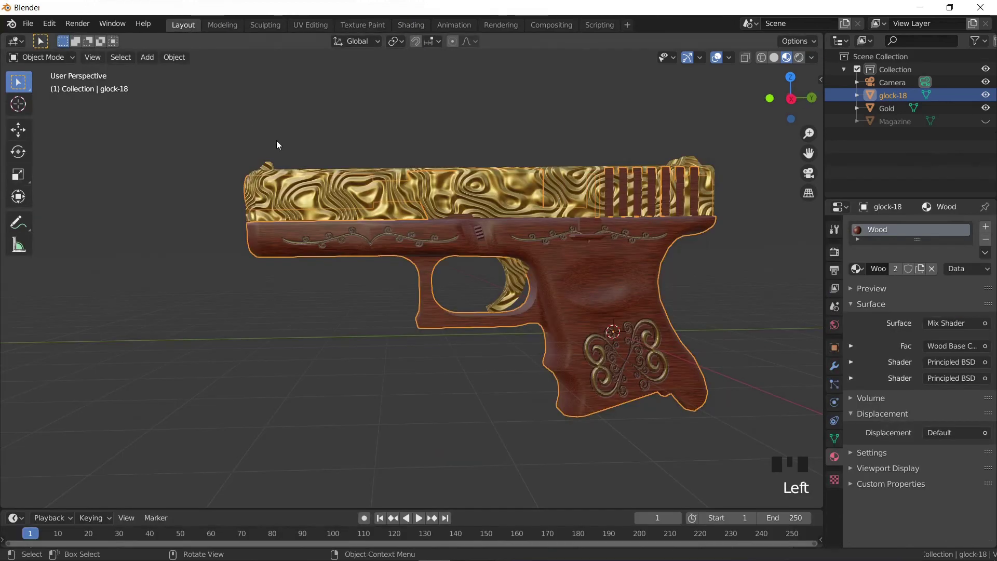
left_click(798, 57)
left_click(727, 269)
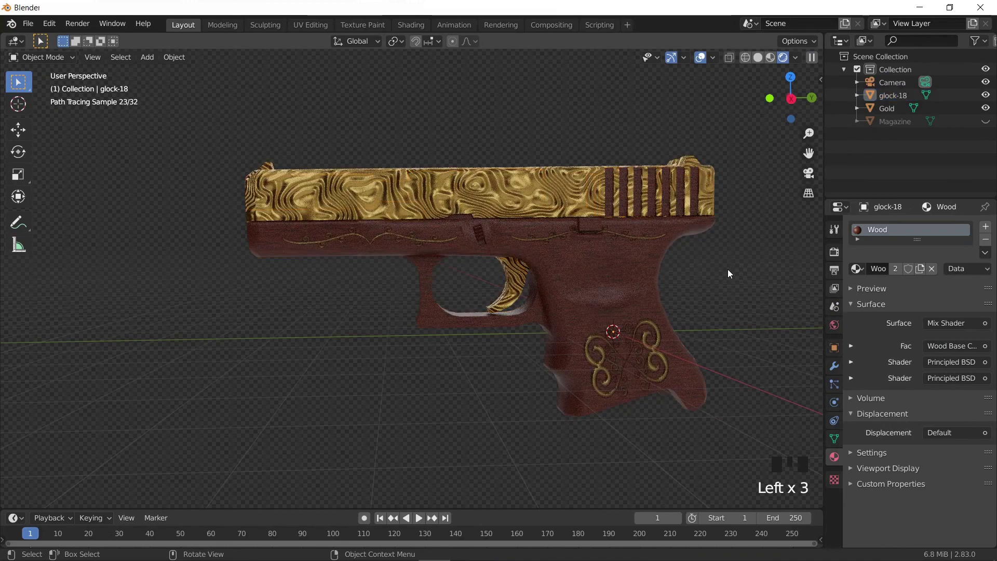
Orbit and zoom around the rendered gun to inspect both sides of the grip.
middle_click_drag(712, 266, 695, 271)
scroll(691, 275, "down", 3)
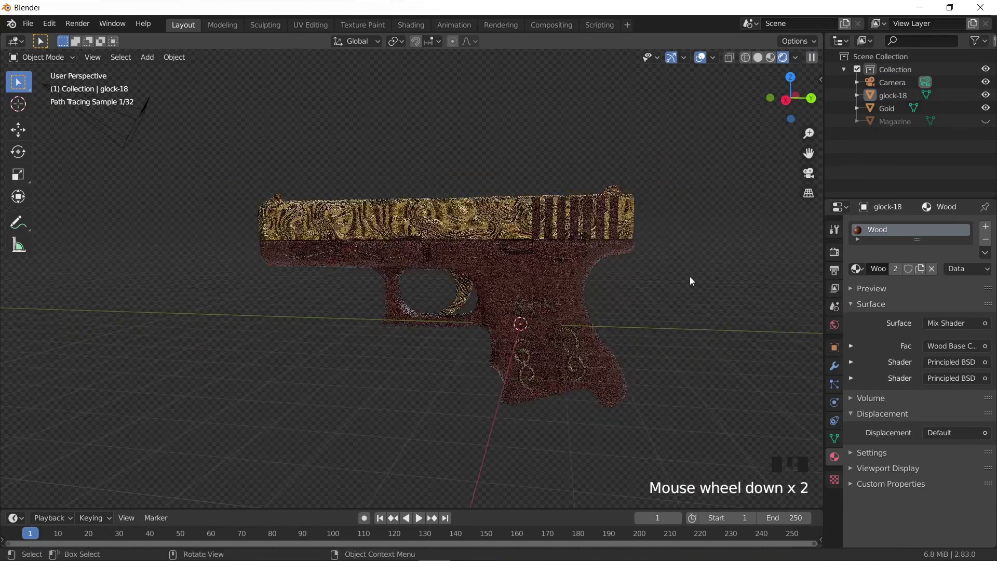
middle_click_drag(602, 292, 466, 250)
scroll(369, 260, "up", 4)
scroll(372, 262, "down", 1)
scroll(262, 269, "up", 3)
scroll(366, 272, "up", 2)
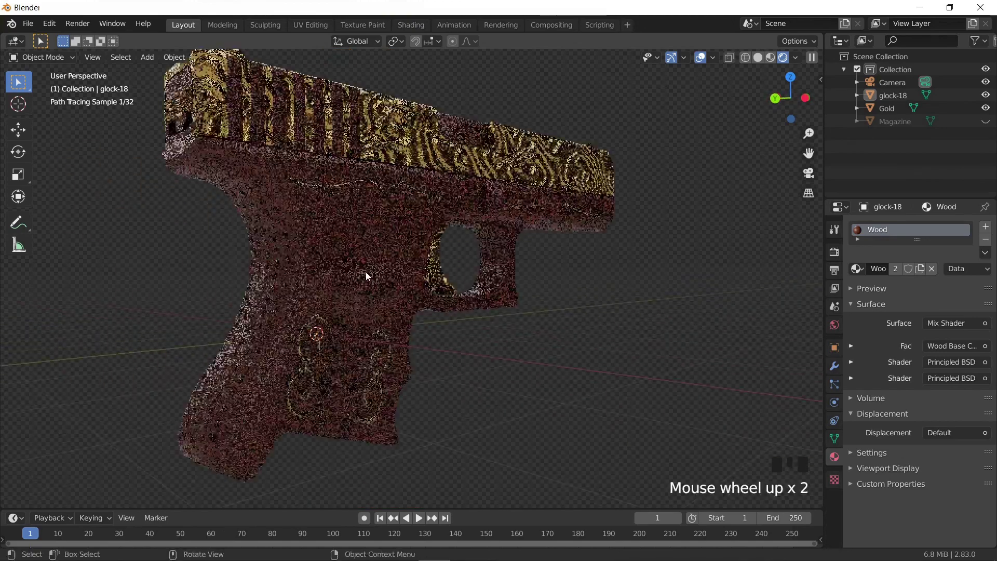
scroll(357, 276, "down", 2)
middle_click_drag(357, 277, 537, 283)
scroll(531, 283, "up", 1)
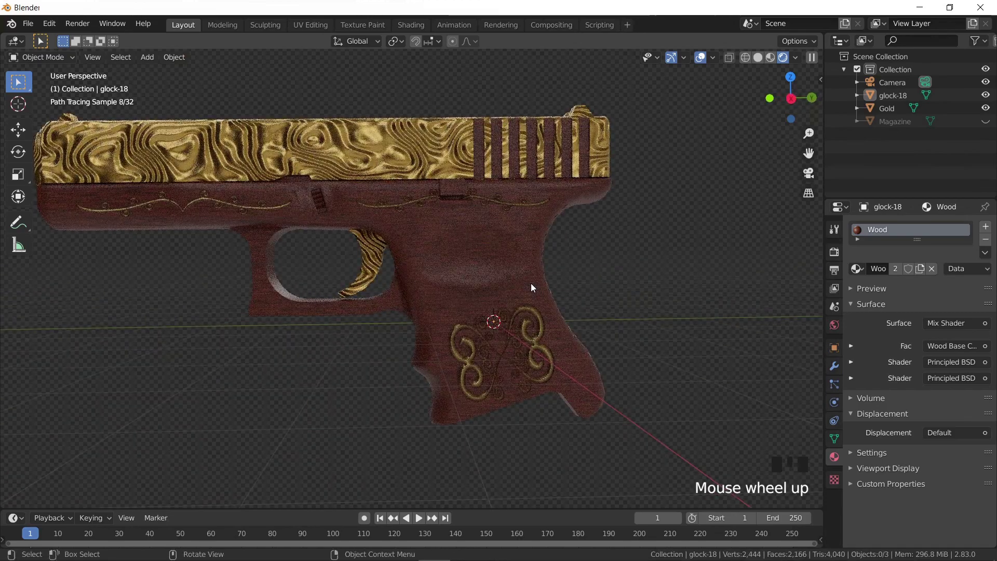